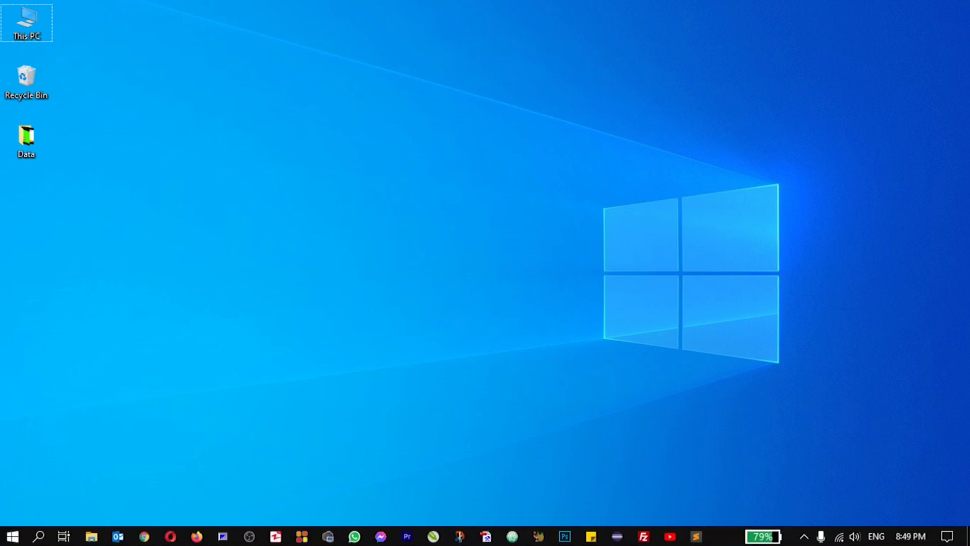
# - Search the Start menu for Word and launch Word 2013
pyautogui.click(15, 538)
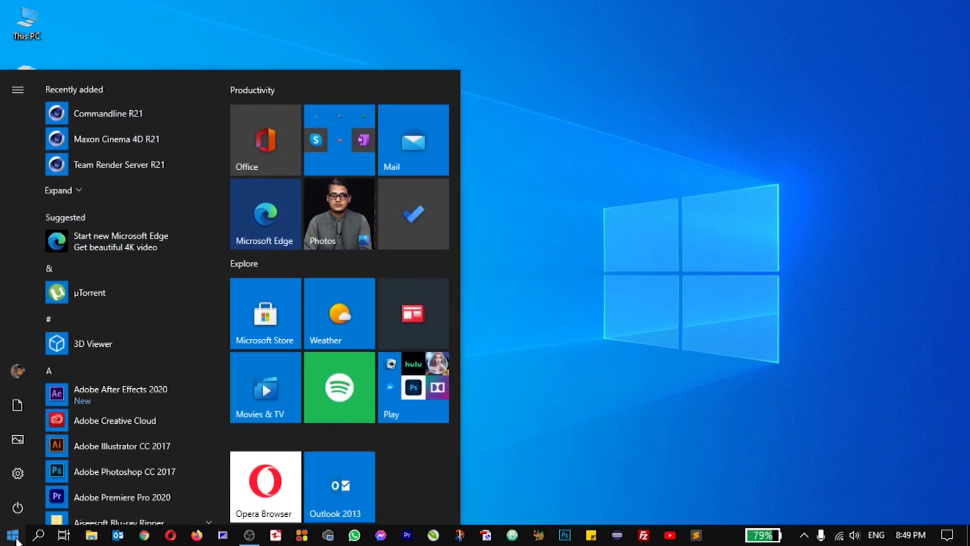
pyautogui.write('win')
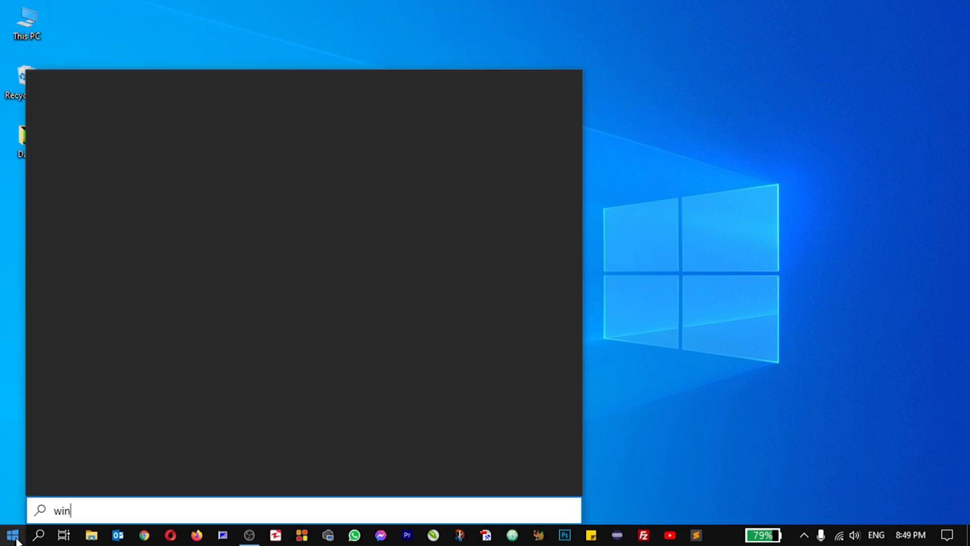
pyautogui.press('BackSpace')
pyautogui.press('BackSpace')
pyautogui.press('BackSpace')
pyautogui.write('wor')
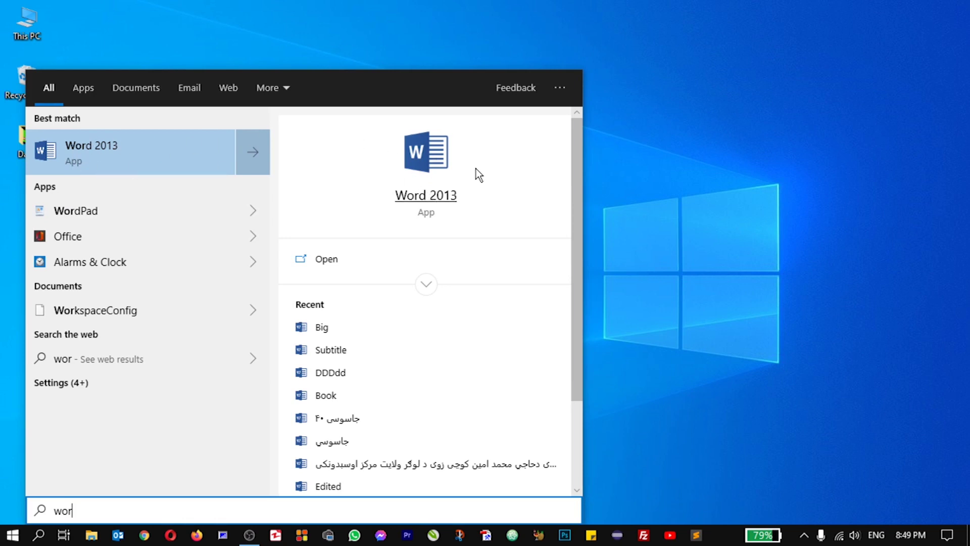
pyautogui.click(100, 152)
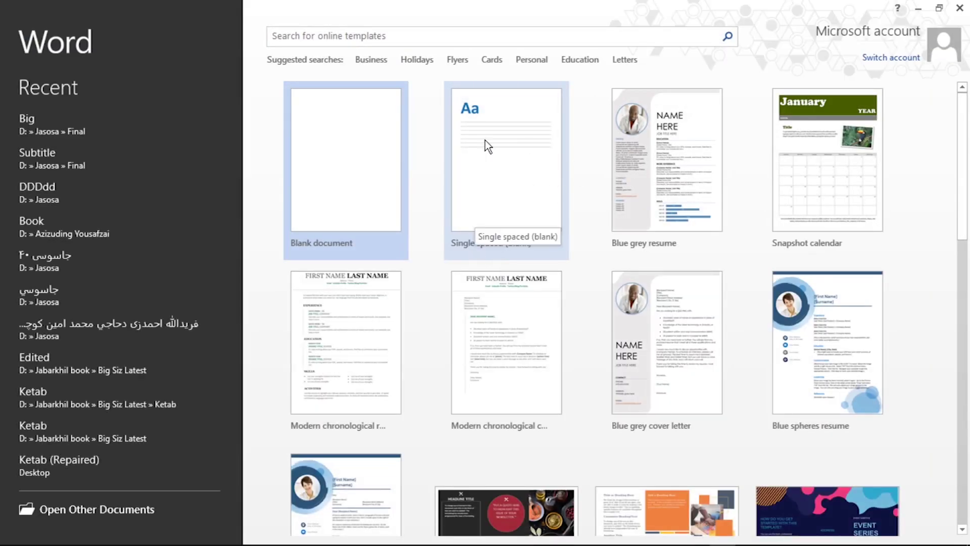
# - Close Word and relaunch it with winword from the Run dialog
pyautogui.click(963, 8)
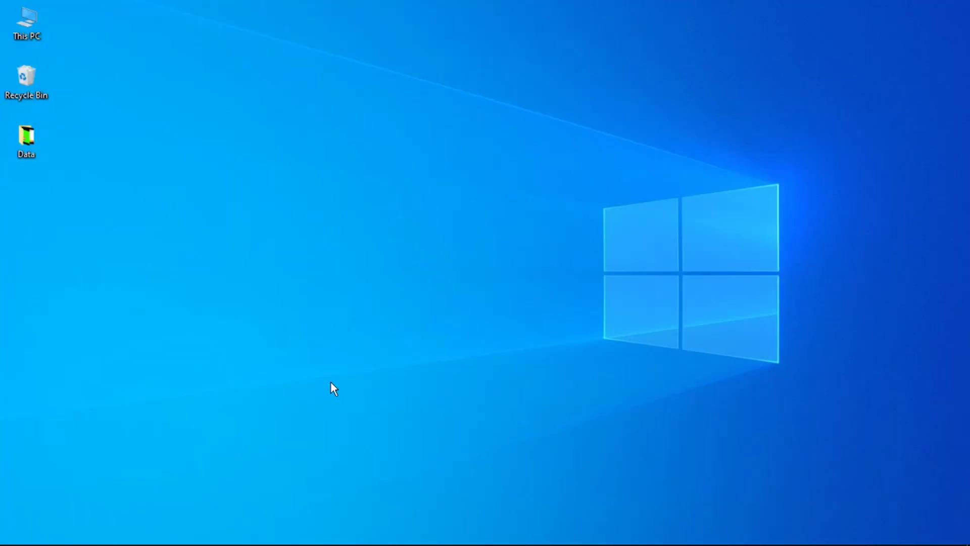
pyautogui.press('super+r')
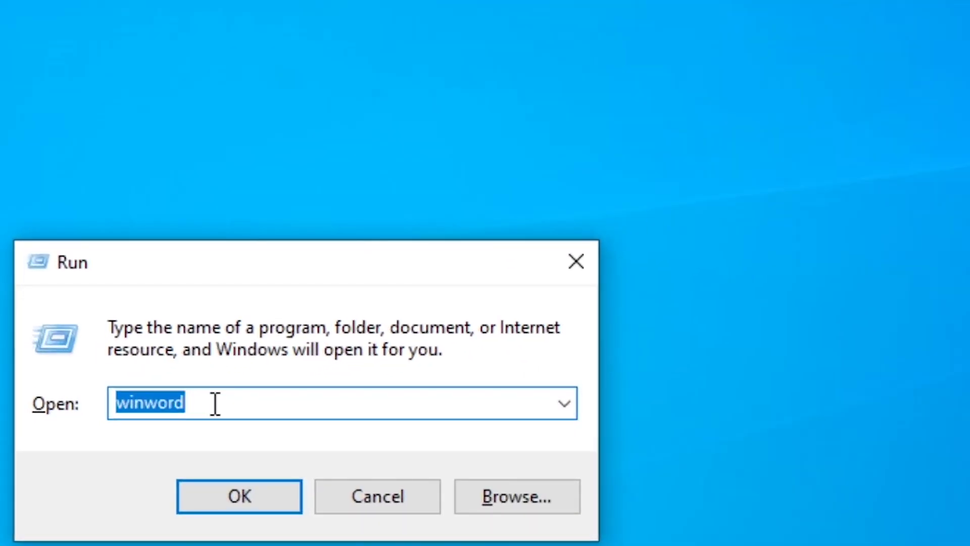
pyautogui.click(245, 498)
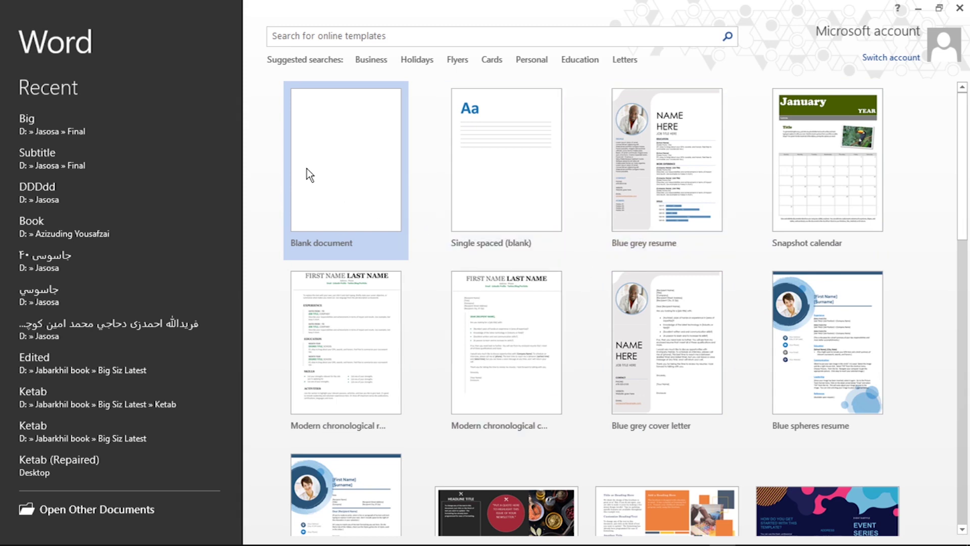
# - Start a blank document and generate default sample text with =rand()
pyautogui.click(350, 159)
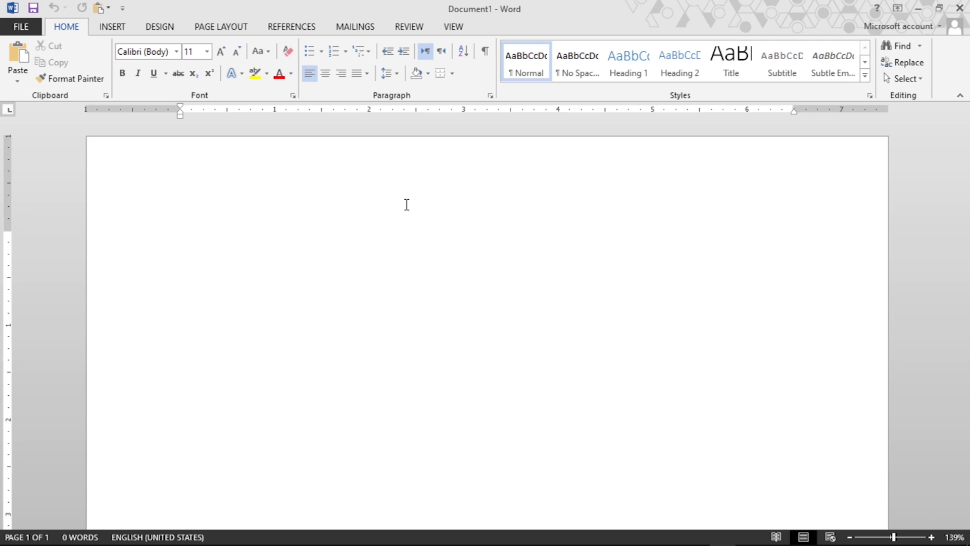
pyautogui.write('=rand()')
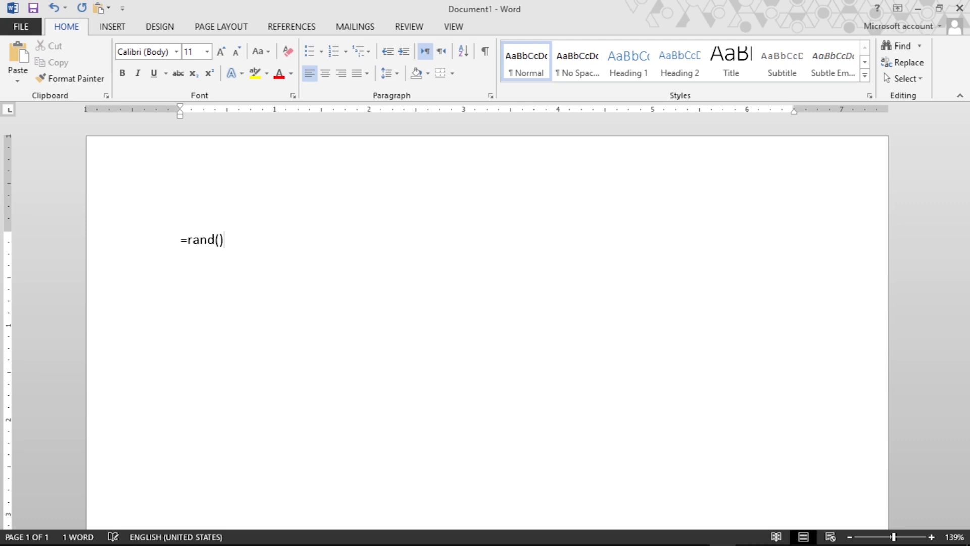
pyautogui.press('Return')
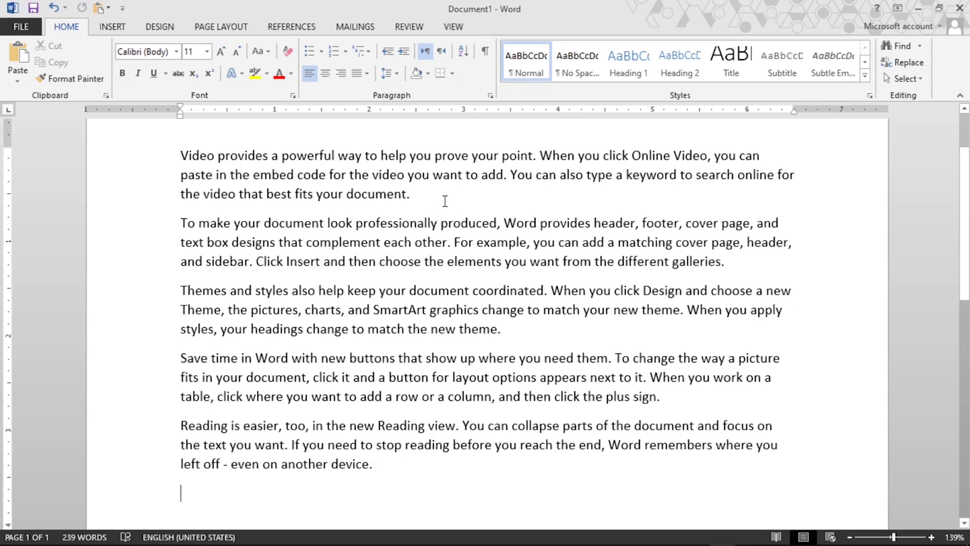
pyautogui.scroll(1, 343, 291)
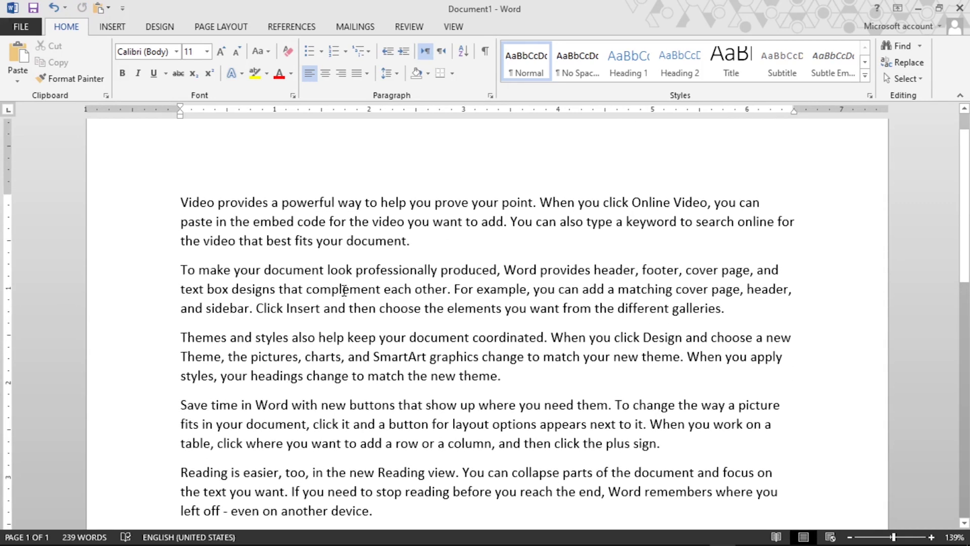
# - Replace all the text with =rand(200) filler, about 9560 words
pyautogui.hotkey('ctrl', 'a')
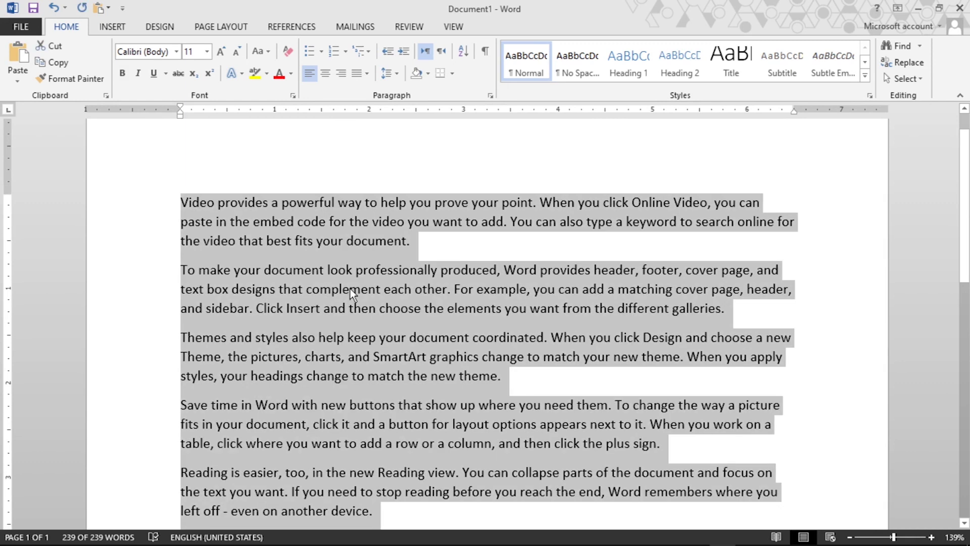
pyautogui.press('Delete')
pyautogui.write('=rand(')
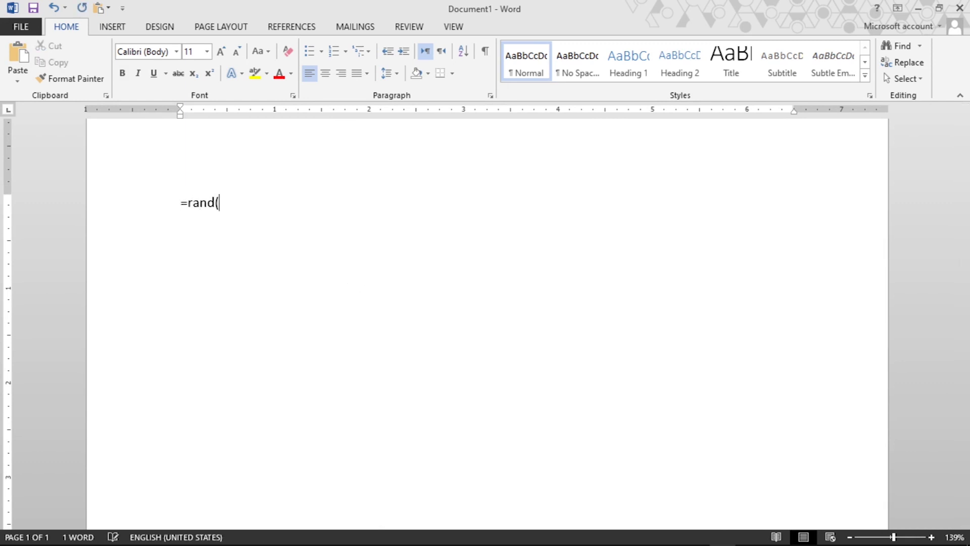
pyautogui.write(')')
pyautogui.press('Left')
pyautogui.write('0')
pyautogui.press('Return')
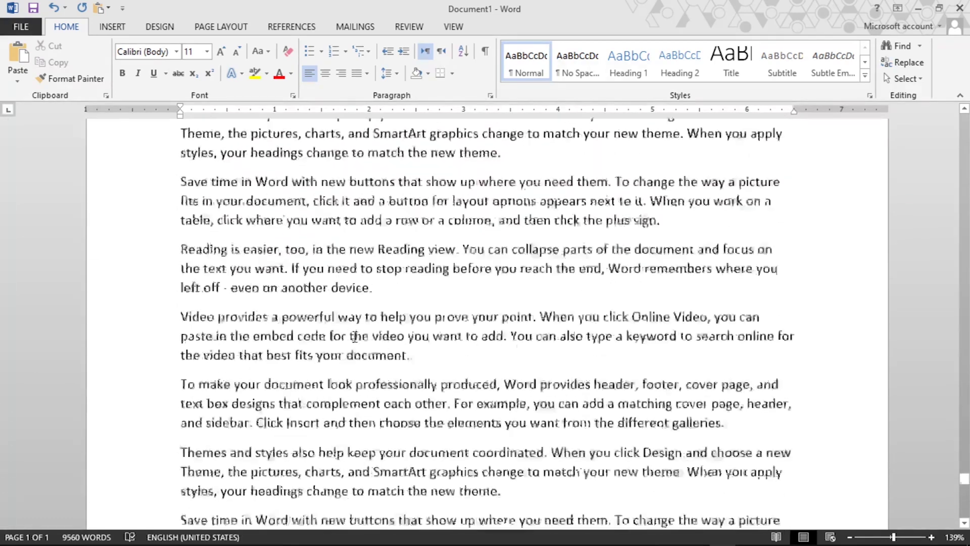
# - Clear the filler and insert two 93-word sample paragraphs with =rand(2)
pyautogui.scroll(3, 355, 339)
pyautogui.scroll(3, 357, 339)
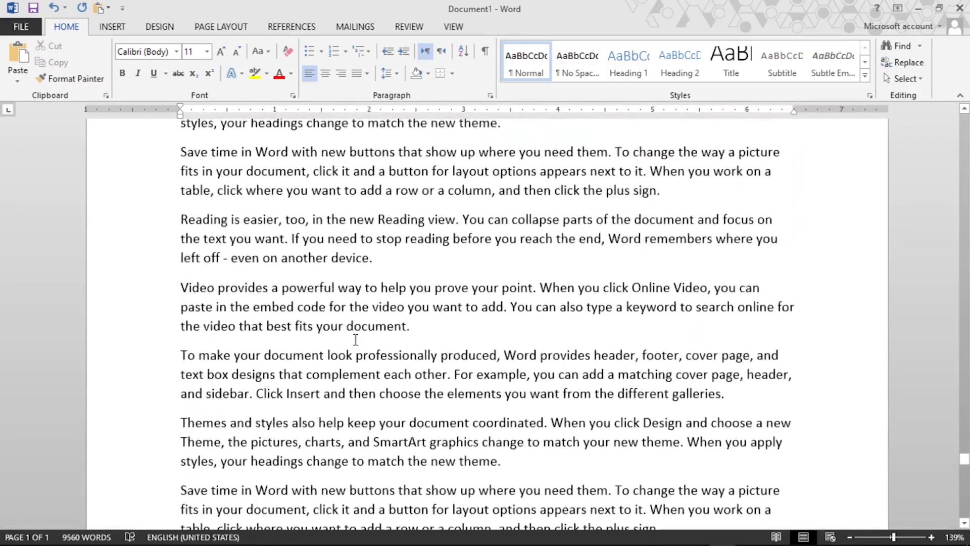
pyautogui.scroll(3, 358, 339)
pyautogui.scroll(3, 358, 337)
pyautogui.scroll(3, 359, 336)
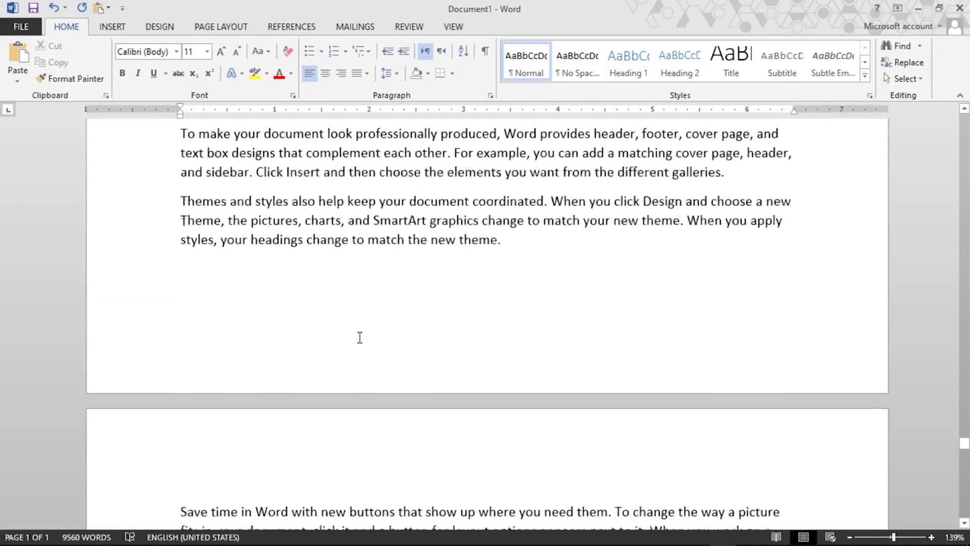
pyautogui.hotkey('ctrl', 'a')
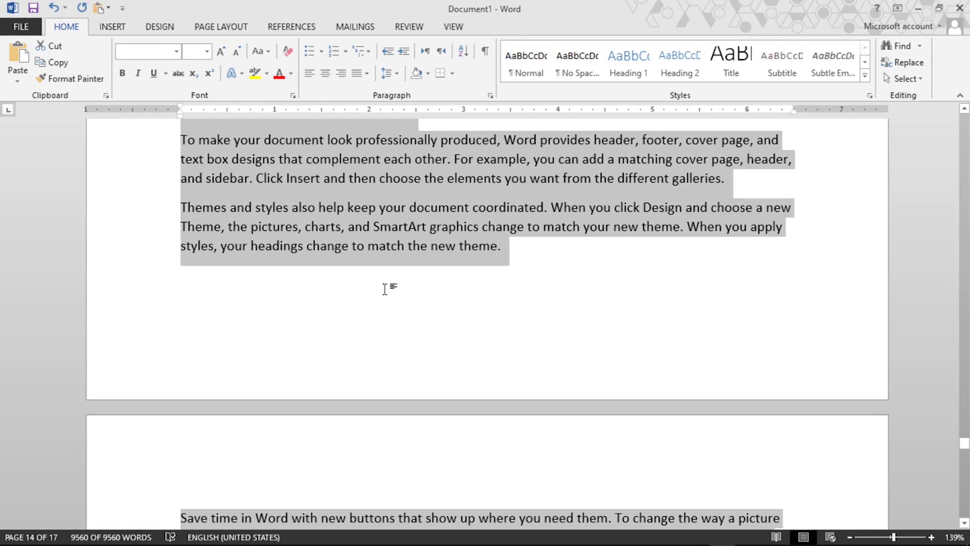
pyautogui.press('Delete')
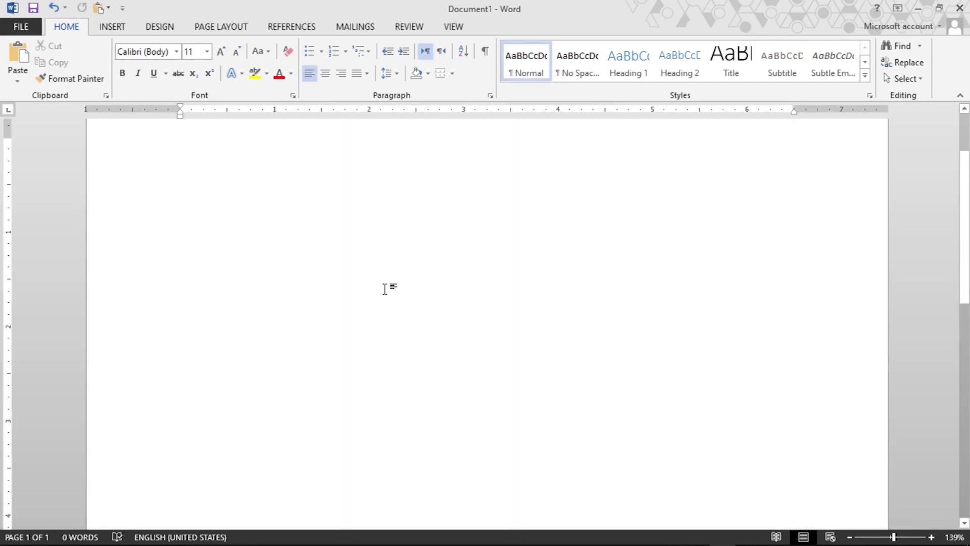
pyautogui.write('=')
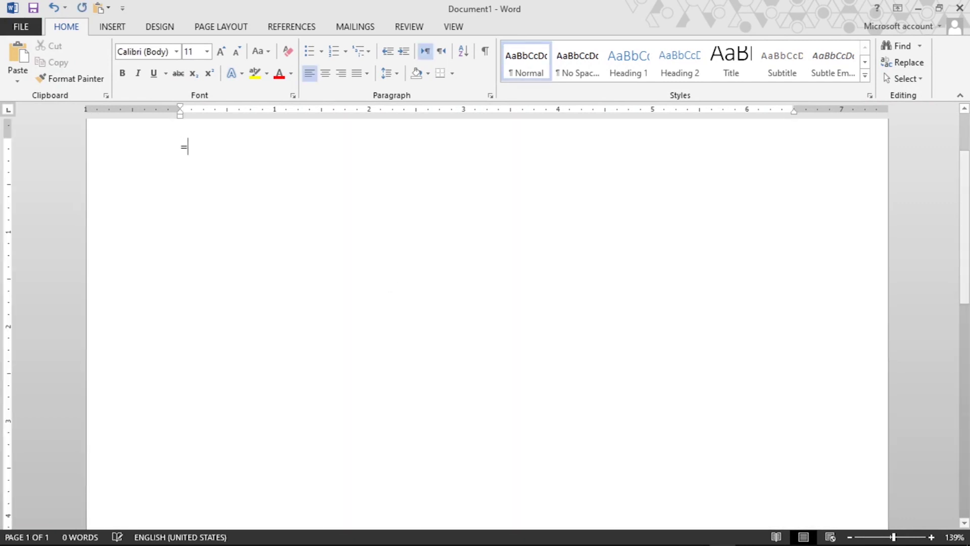
pyautogui.write('rand(2)')
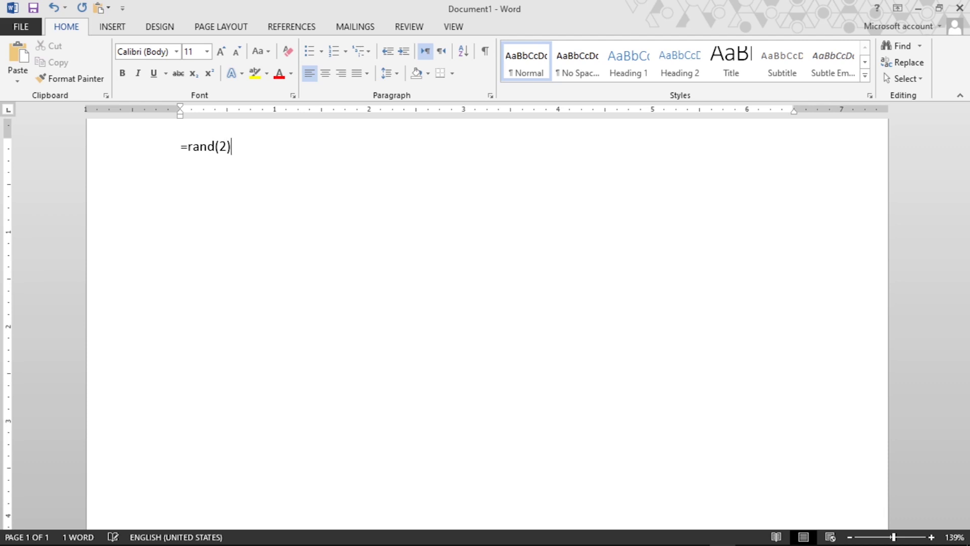
pyautogui.press('Return')
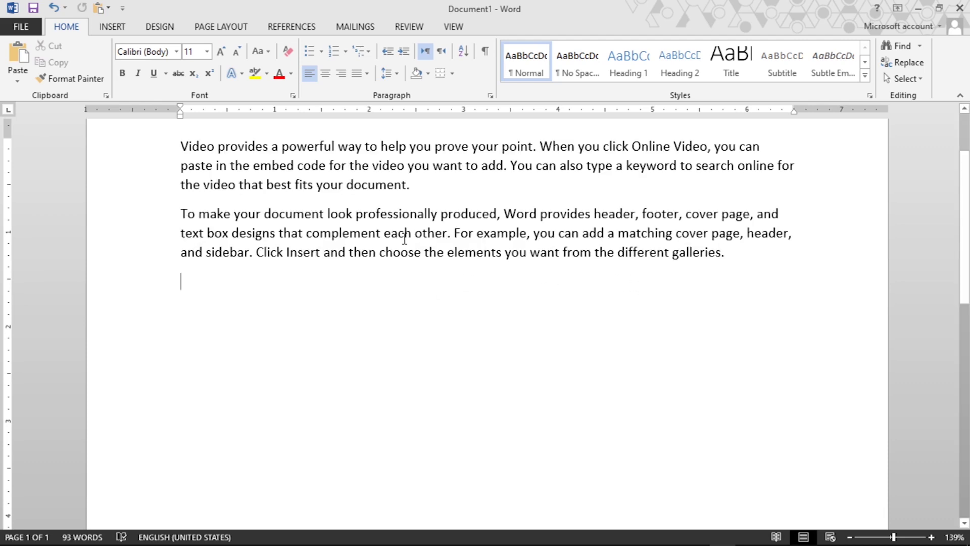
pyautogui.scroll(3, 404, 239)
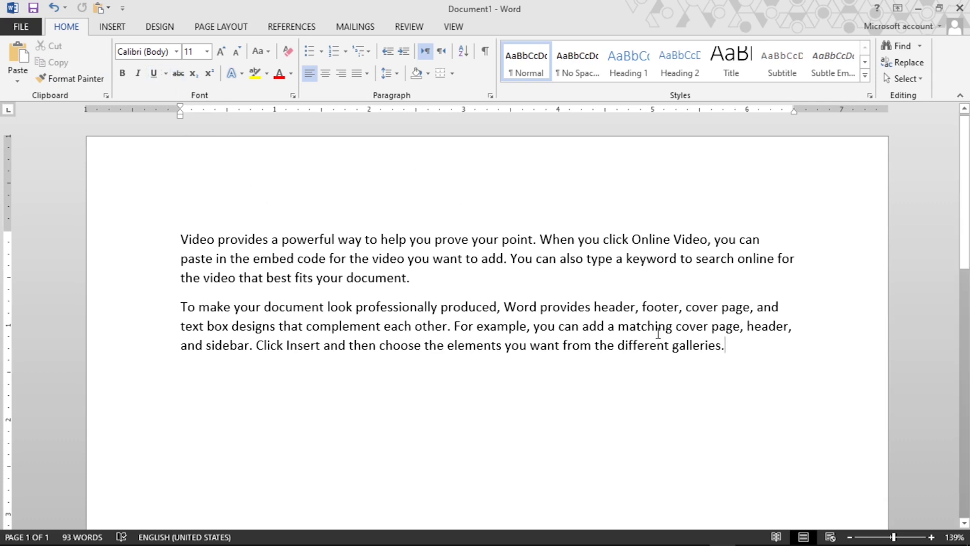
# - Select both paragraphs and apply the BahijTheSansArabic ExtraBold font
pyautogui.moveTo(728, 346); pyautogui.dragTo(122, 231)
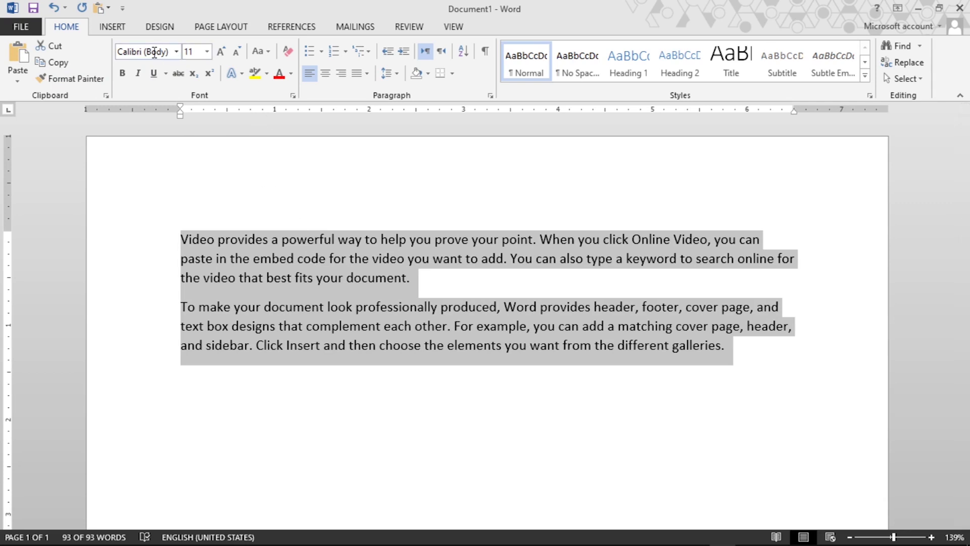
pyautogui.click(176, 51)
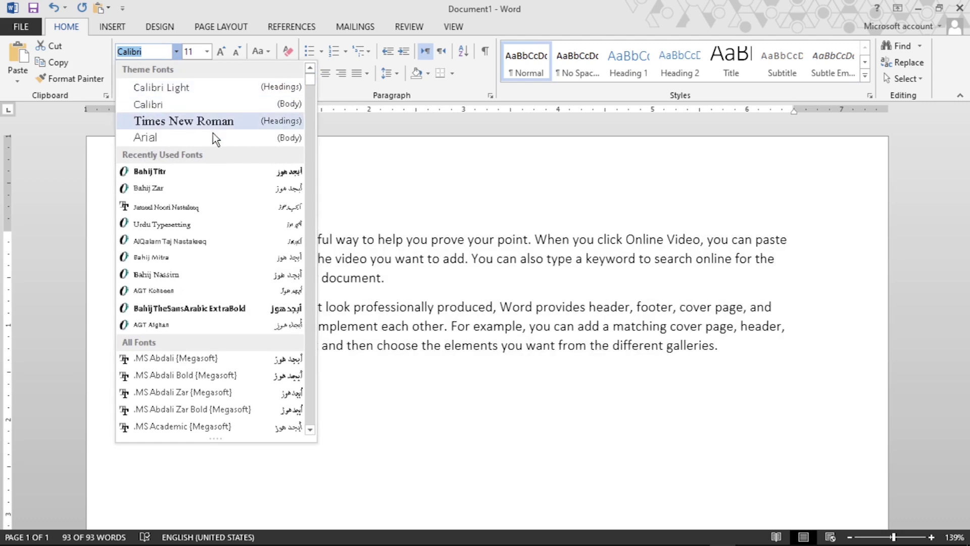
pyautogui.scroll(-1, 195, 247)
pyautogui.scroll(-3, 197, 253)
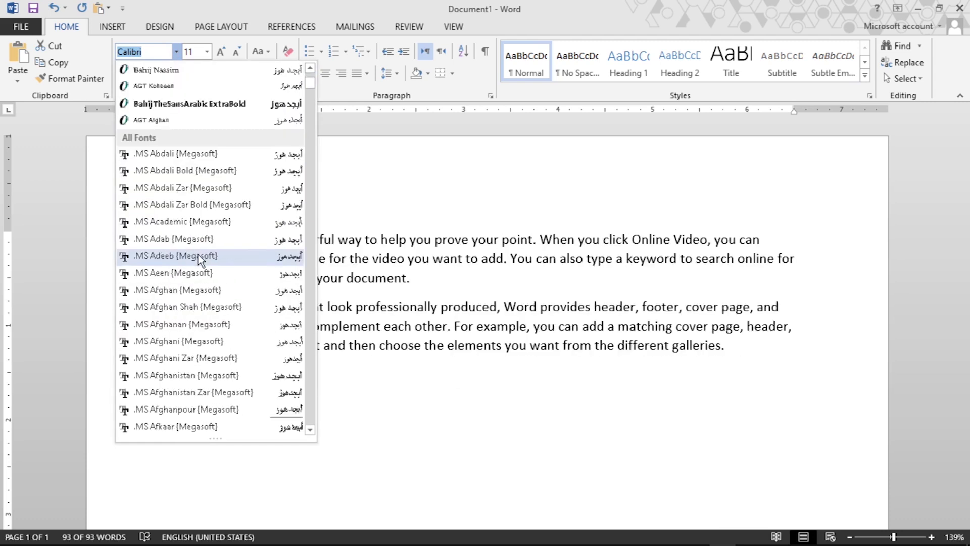
pyautogui.scroll(1, 196, 165)
pyautogui.scroll(2, 196, 165)
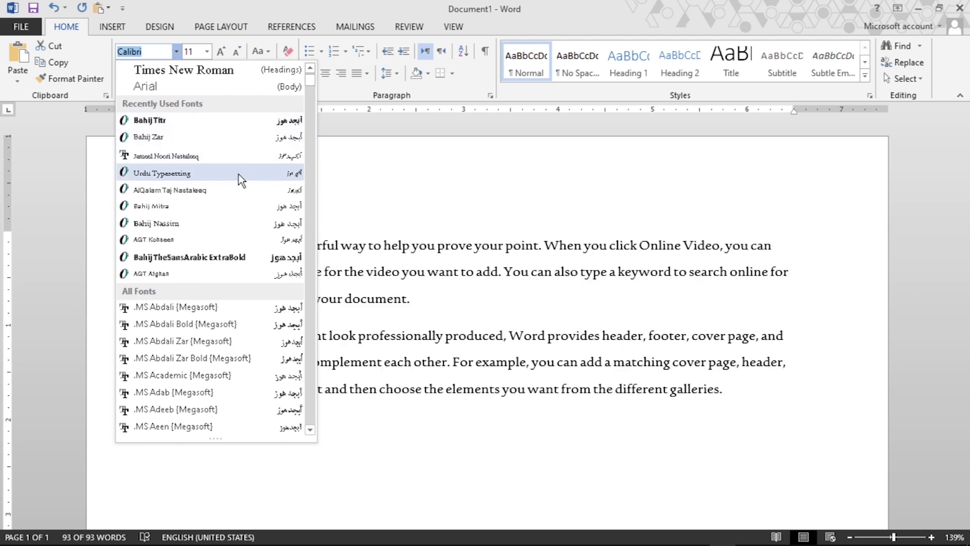
pyautogui.click(223, 258)
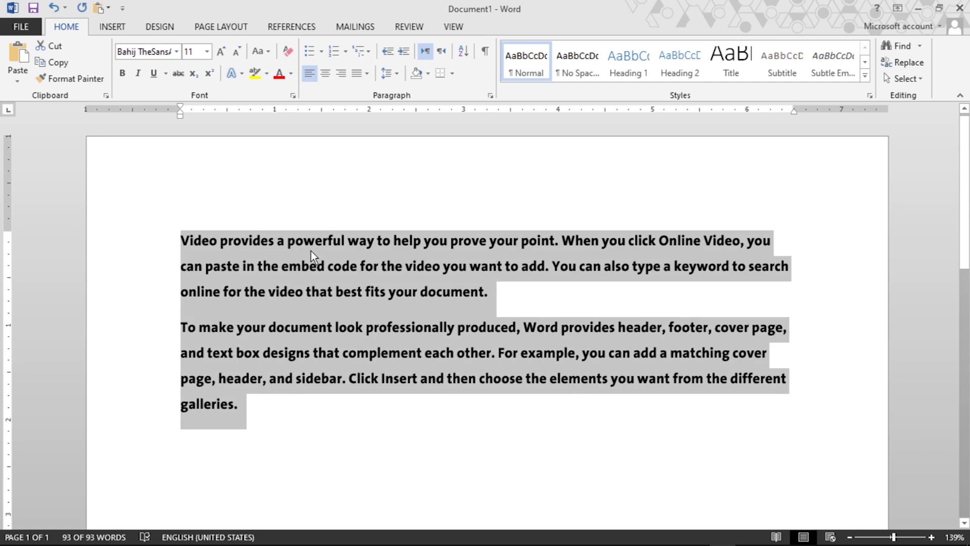
# - Switch the paragraphs' font to Arial and show the font size list
pyautogui.click(176, 51)
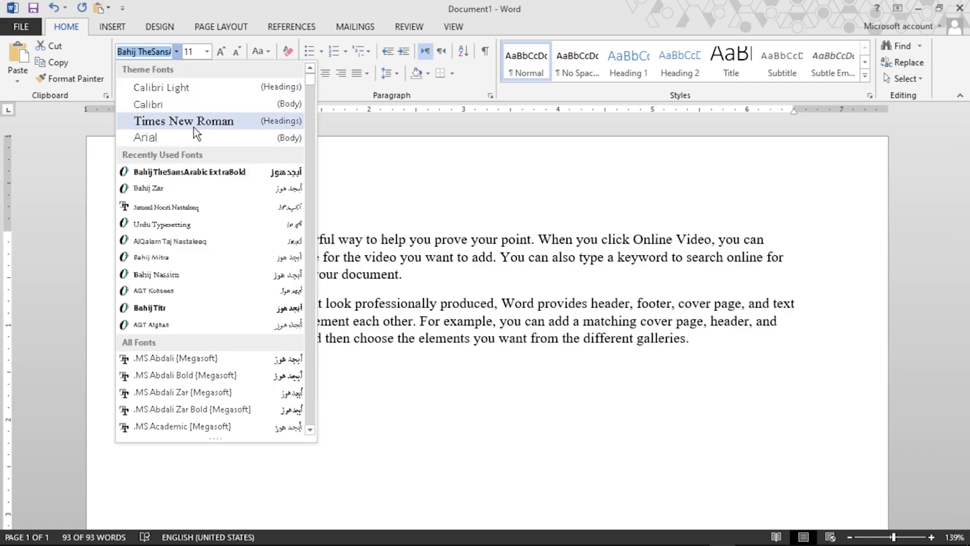
pyautogui.click(187, 138)
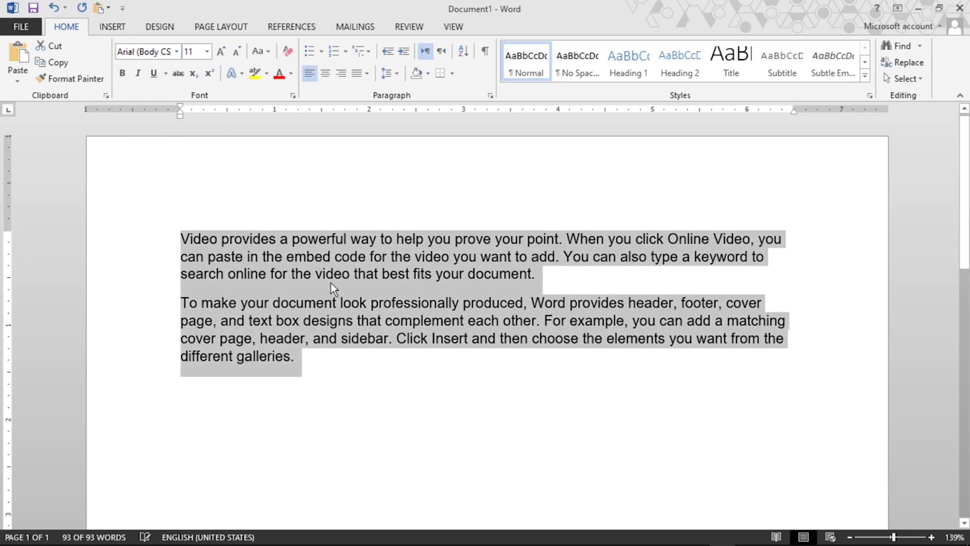
pyautogui.click(207, 52)
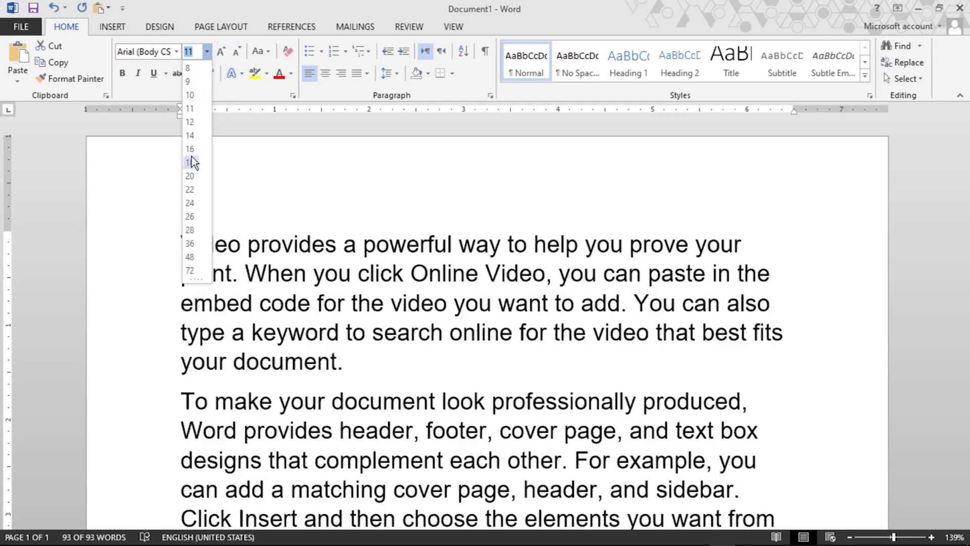
# - Grow the paragraphs up to 18 pt, then shrink them back to 11 pt
pyautogui.press('Escape')
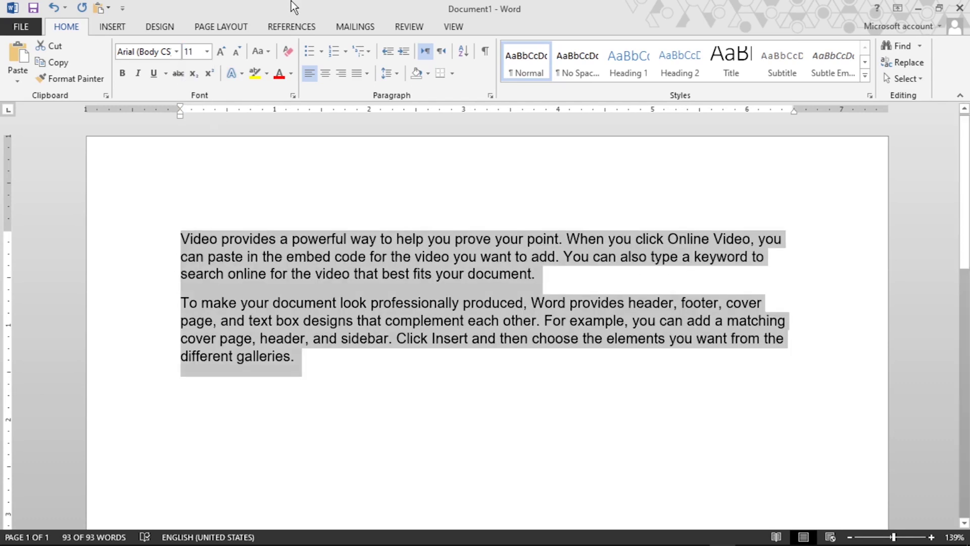
pyautogui.click(223, 54)
pyautogui.click(223, 53)
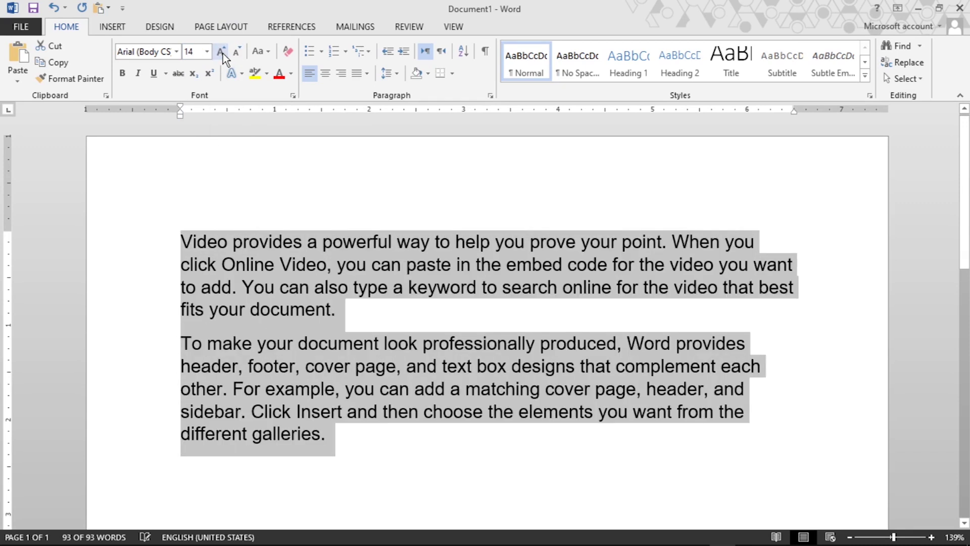
pyautogui.click(222, 53)
pyautogui.click(222, 52)
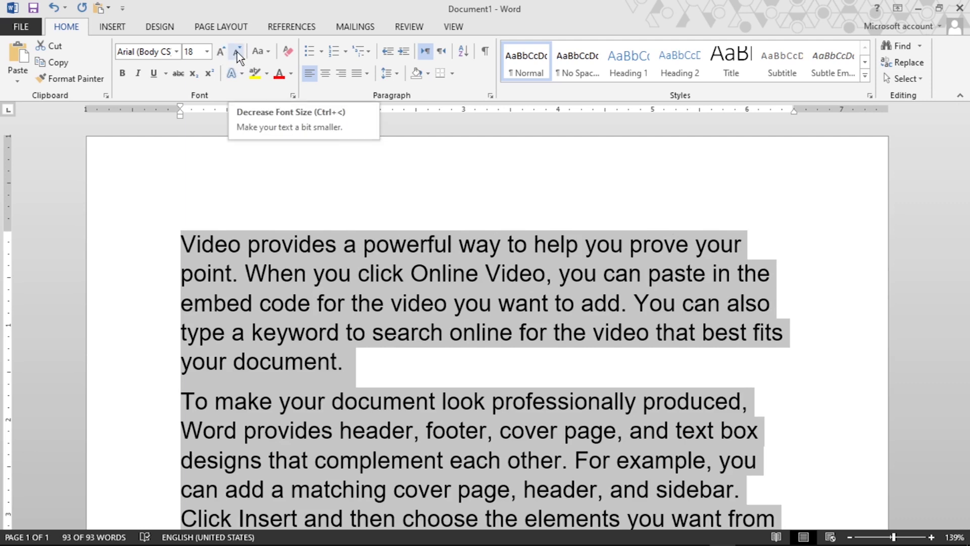
pyautogui.click(238, 52)
pyautogui.click(237, 53)
pyautogui.click(238, 52)
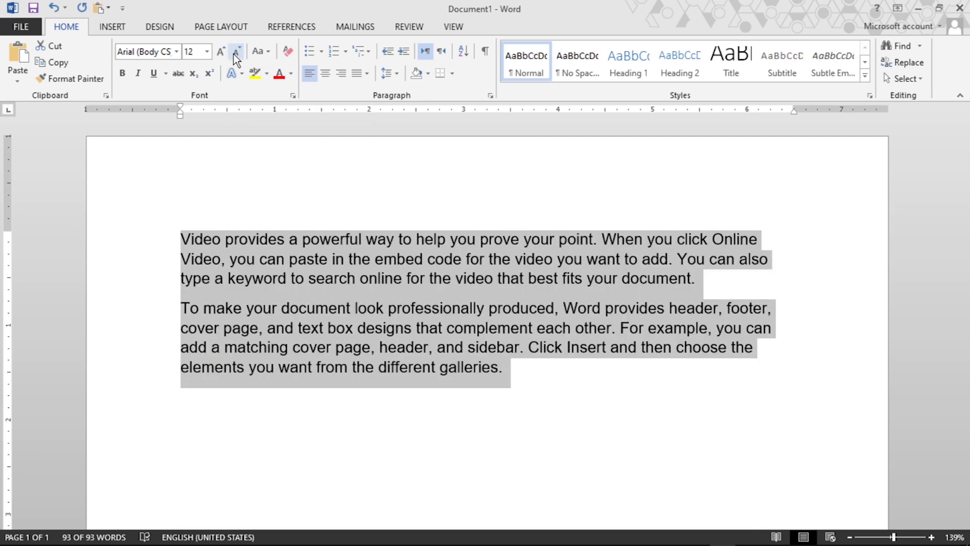
pyautogui.click(237, 53)
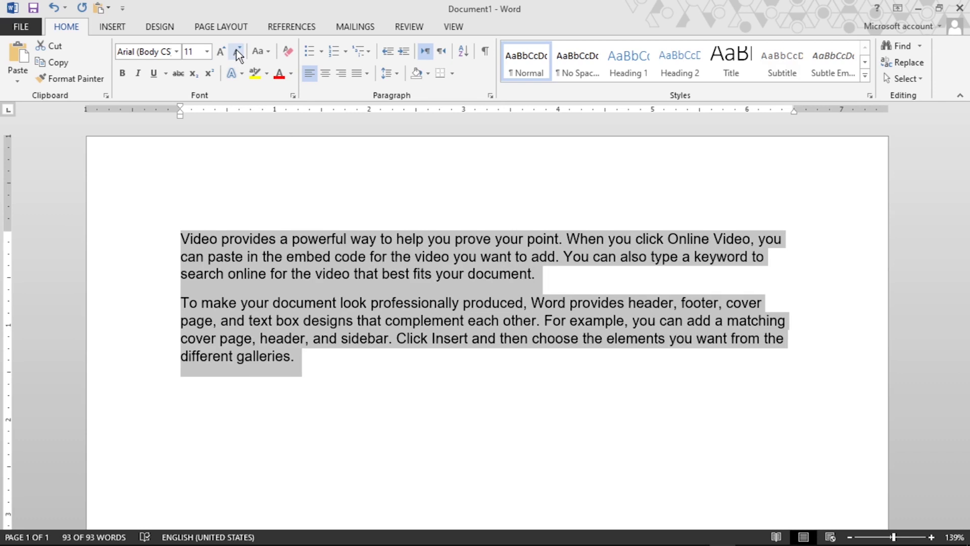
# - Set the paragraphs to 14 pt and show the Change Case options
pyautogui.click(220, 53)
pyautogui.click(220, 53)
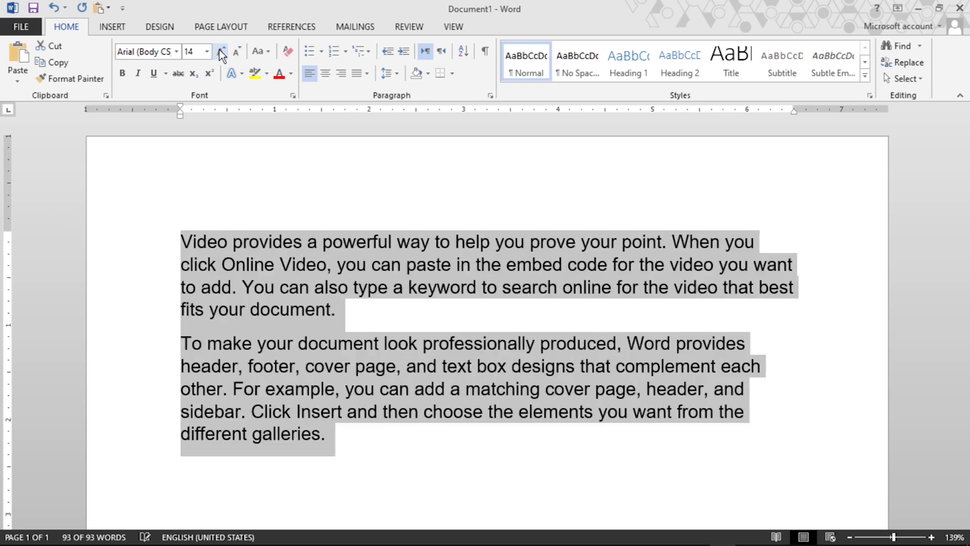
pyautogui.click(268, 51)
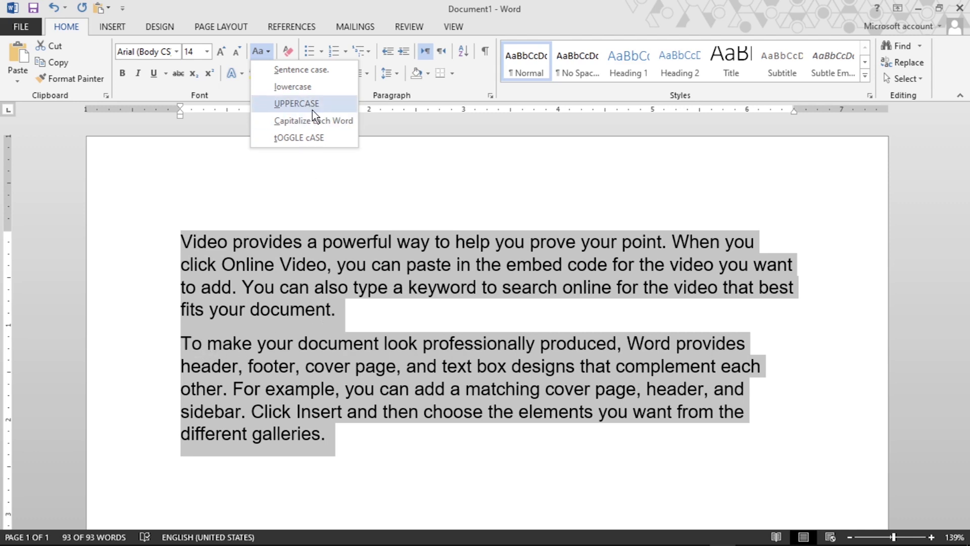
# - Cycle the paragraphs through lowercase, UPPERCASE, Capitalize Each Word and tOGGLE cASE, ending at Sentence case
pyautogui.click(294, 87)
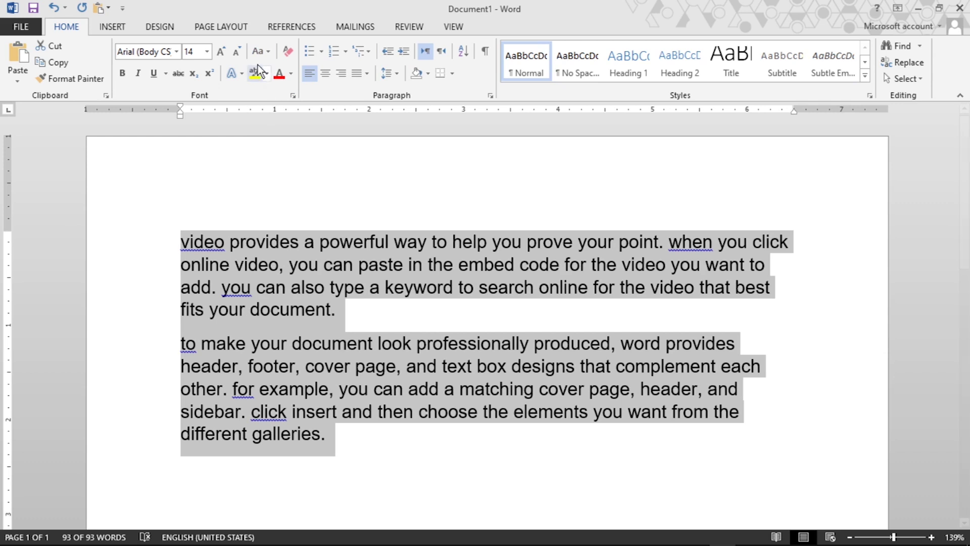
pyautogui.click(262, 49)
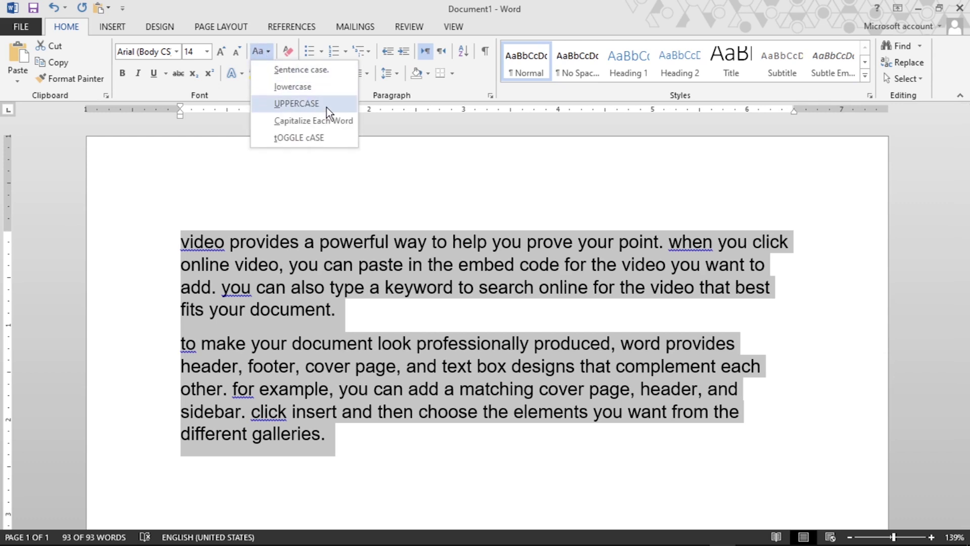
pyautogui.click(303, 104)
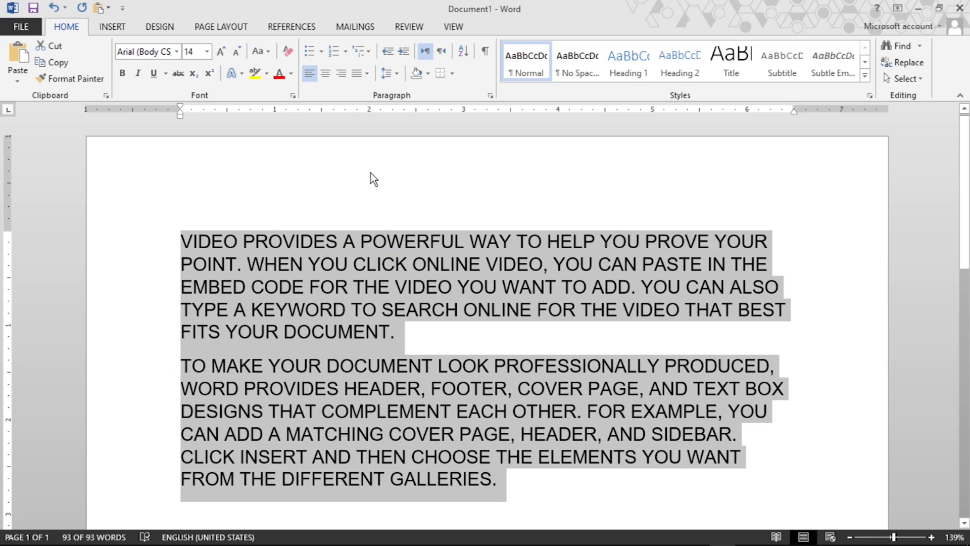
pyautogui.click(258, 51)
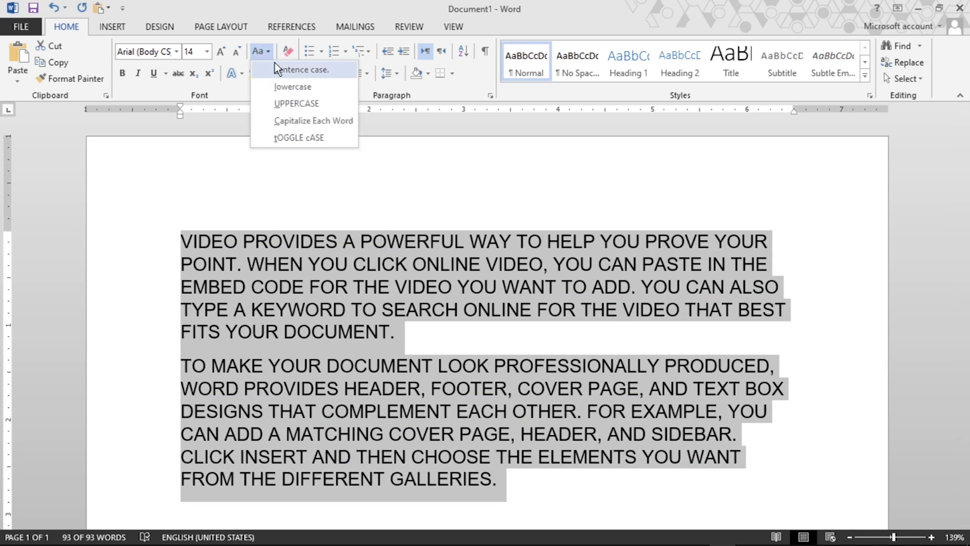
pyautogui.click(303, 120)
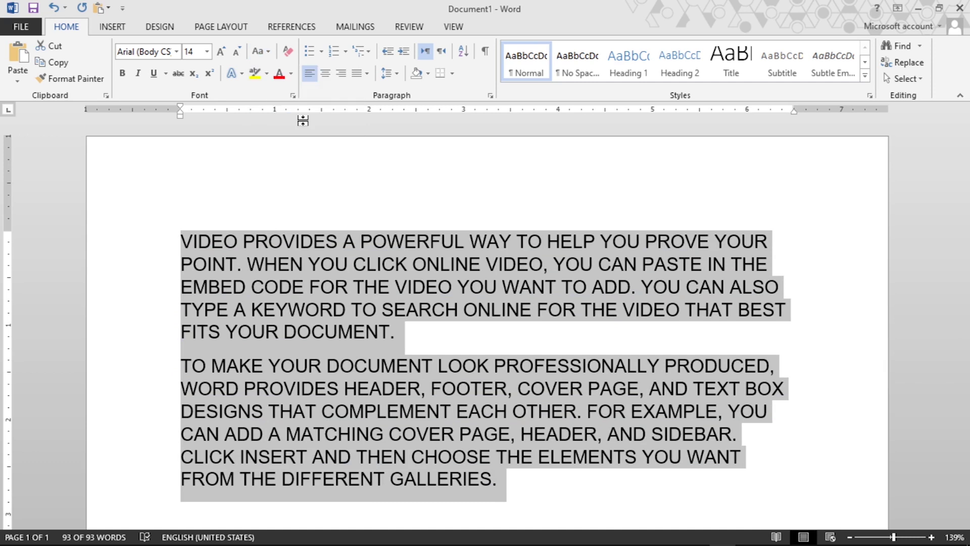
pyautogui.click(263, 51)
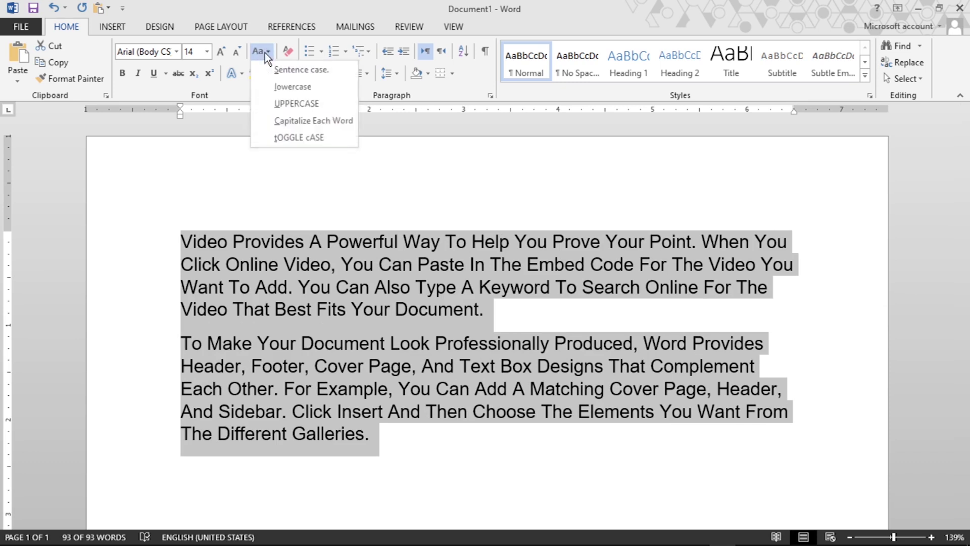
pyautogui.click(311, 138)
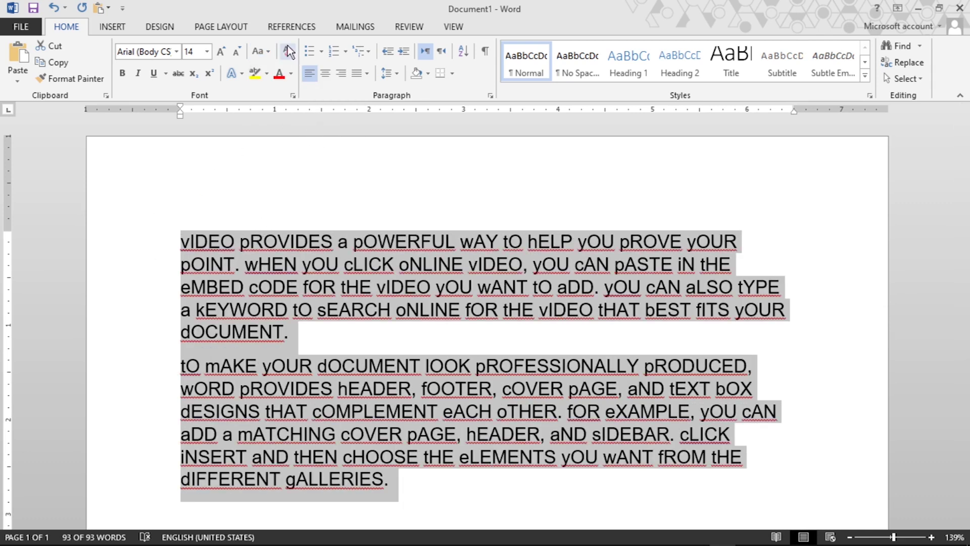
pyautogui.click(261, 51)
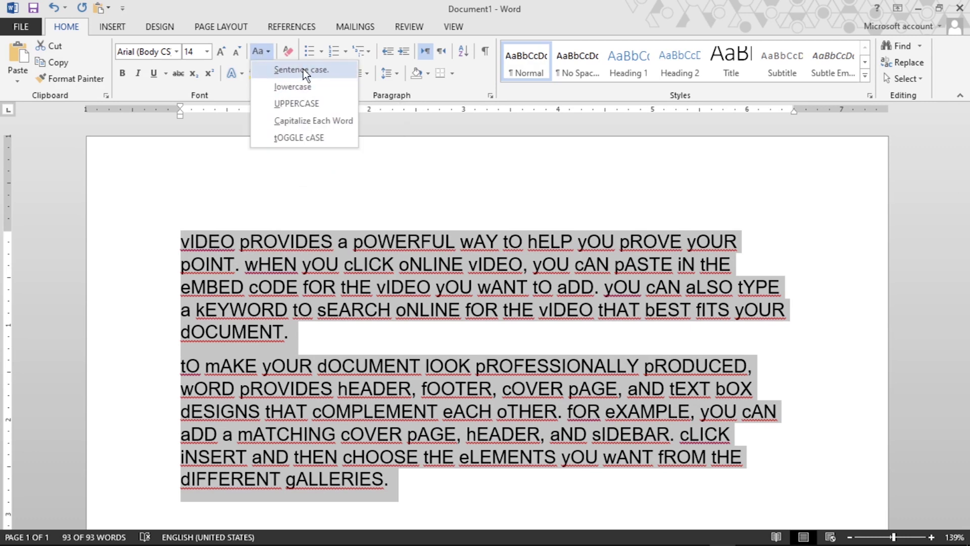
pyautogui.click(303, 69)
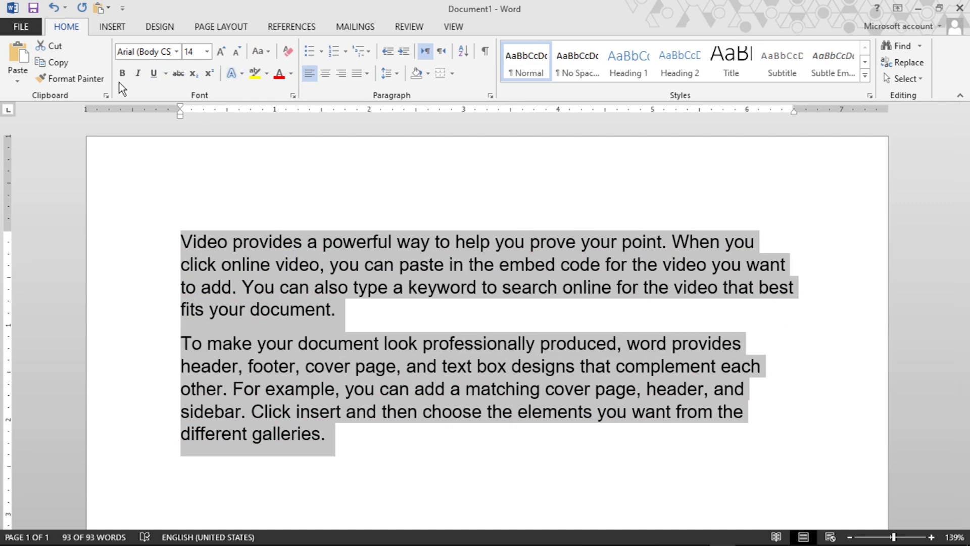
# - Make the sentence starting 'You can also type' bold
pyautogui.click(358, 305)
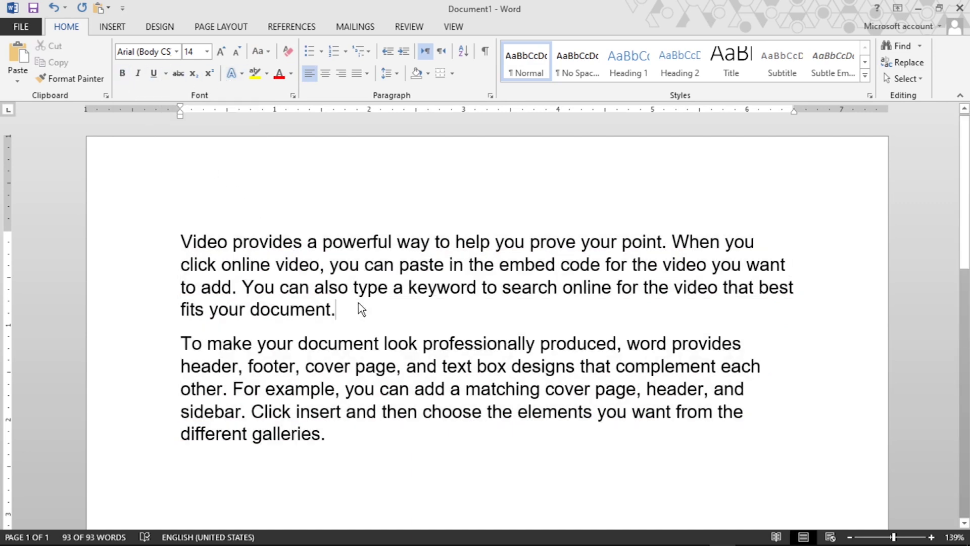
pyautogui.moveTo(347, 310); pyautogui.dragTo(278, 294)
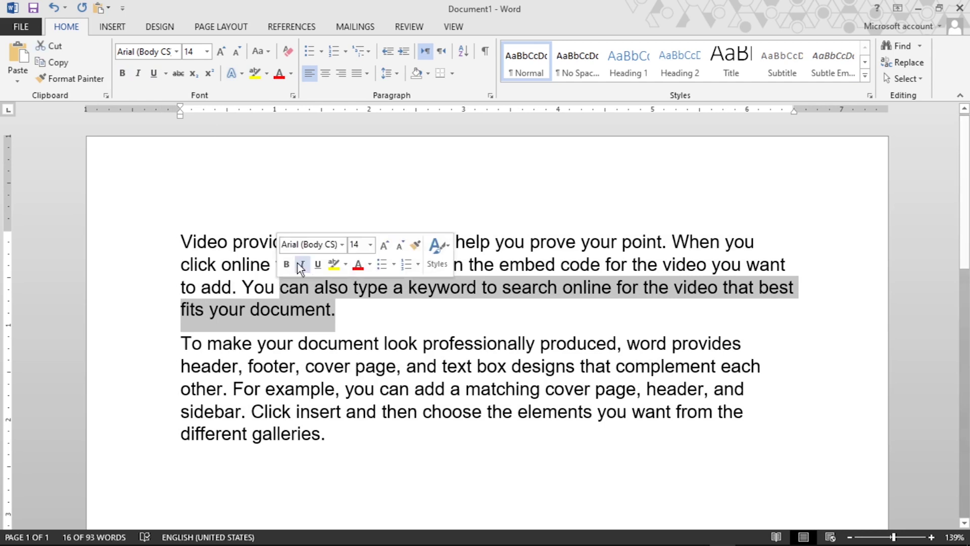
pyautogui.click(254, 286)
pyautogui.moveTo(338, 309)
pyautogui.mouseDown()
pyautogui.moveTo(303, 290)
pyautogui.moveTo(244, 287)
pyautogui.mouseUp()
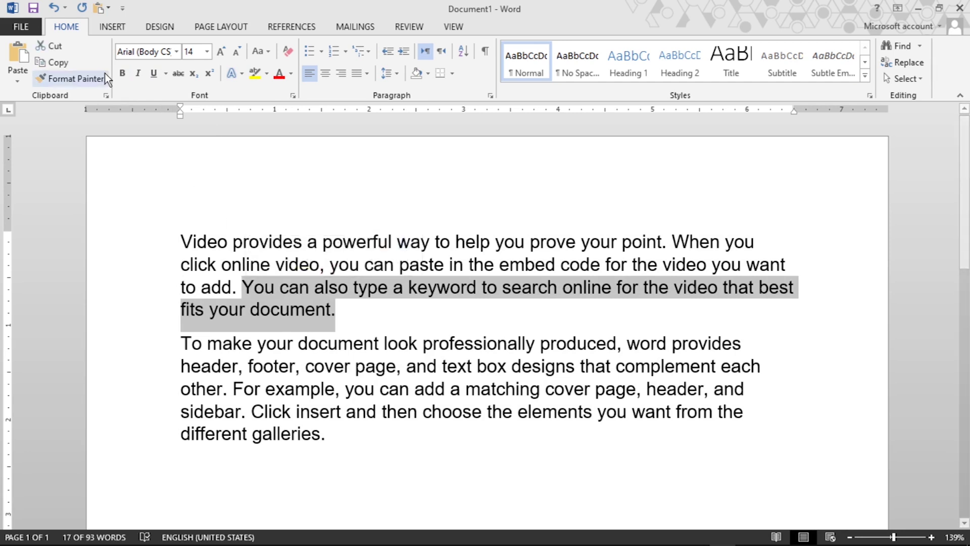
pyautogui.click(123, 74)
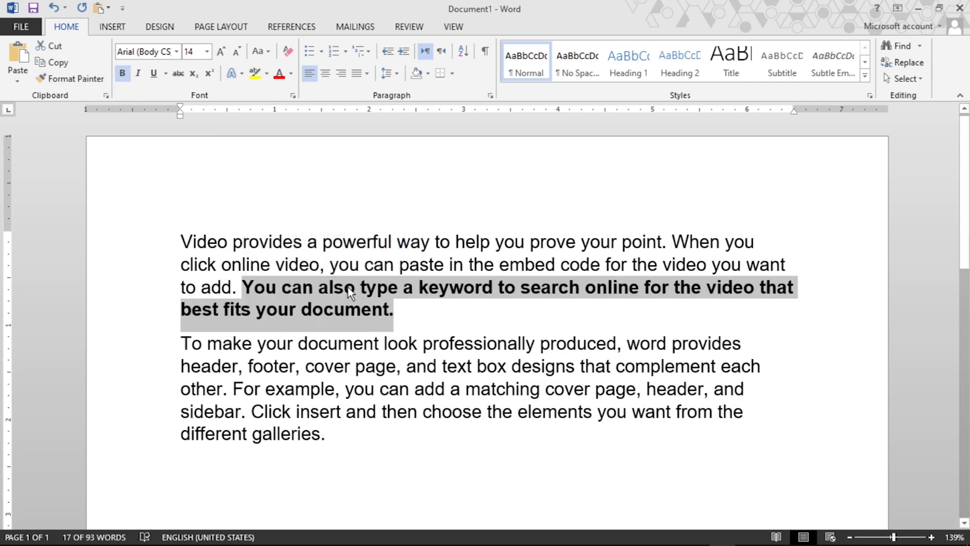
# - Italicize the phrase 'header, footer, cover page, and text'
pyautogui.moveTo(477, 367)
pyautogui.mouseDown()
pyautogui.moveTo(306, 376)
pyautogui.moveTo(180, 369)
pyautogui.mouseUp()
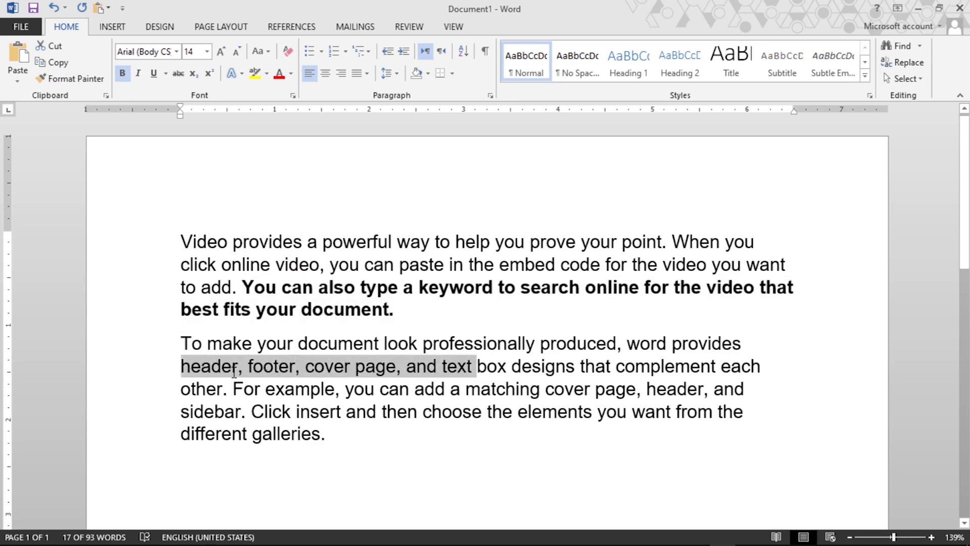
pyautogui.click(138, 71)
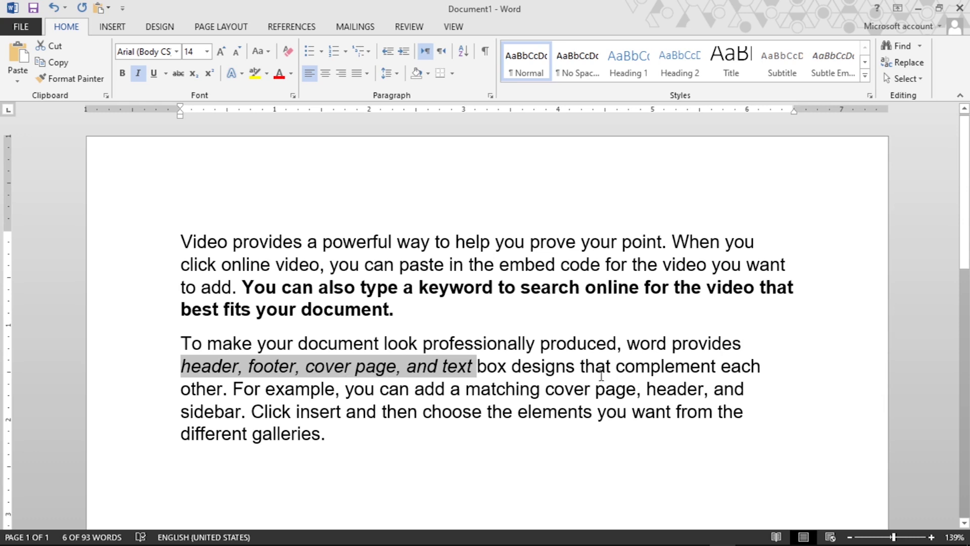
pyautogui.moveTo(684, 388); pyautogui.dragTo(549, 389)
pyautogui.moveTo(648, 389)
pyautogui.mouseDown()
pyautogui.moveTo(429, 412)
pyautogui.moveTo(346, 390)
pyautogui.mouseUp()
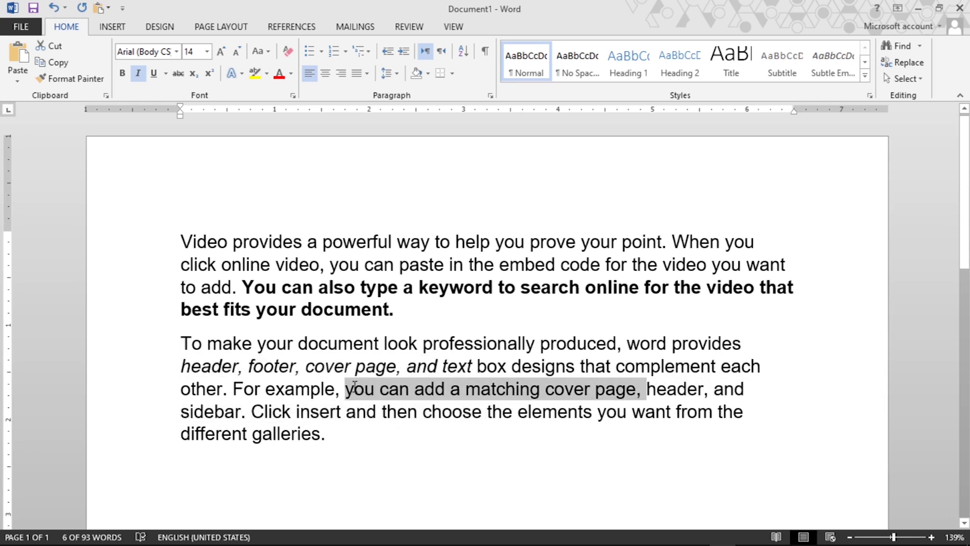
# - Give 'you can add a matching cover page,' a red dashed underline
pyautogui.click(152, 75)
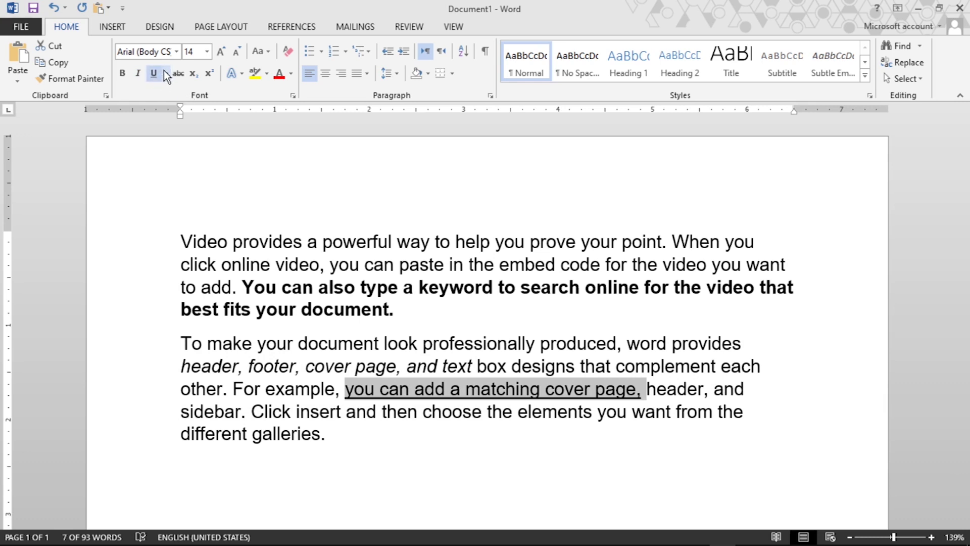
pyautogui.click(165, 72)
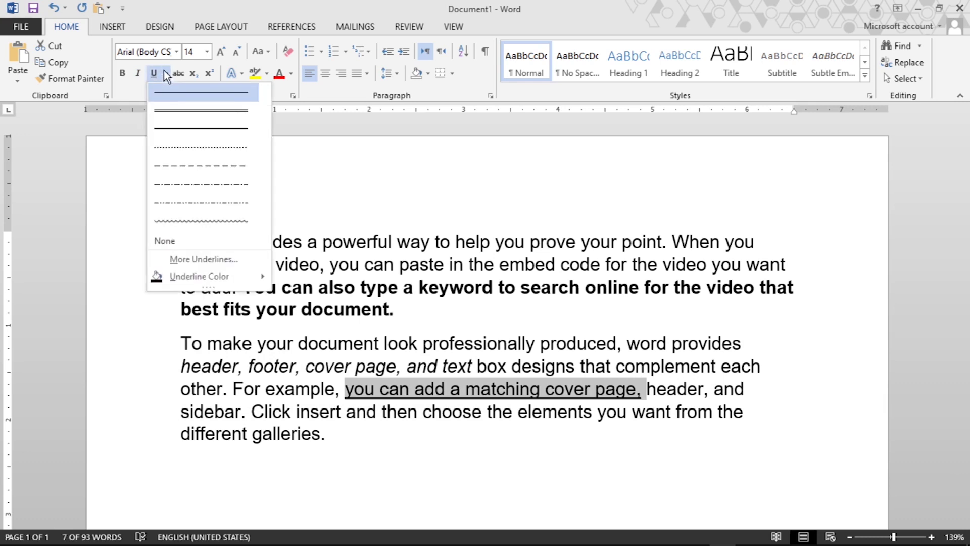
pyautogui.click(212, 169)
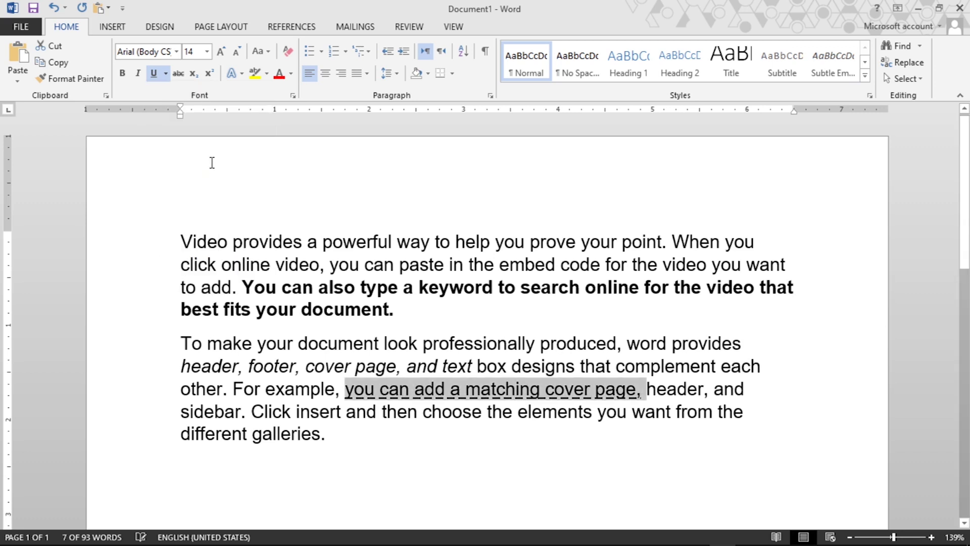
pyautogui.click(166, 75)
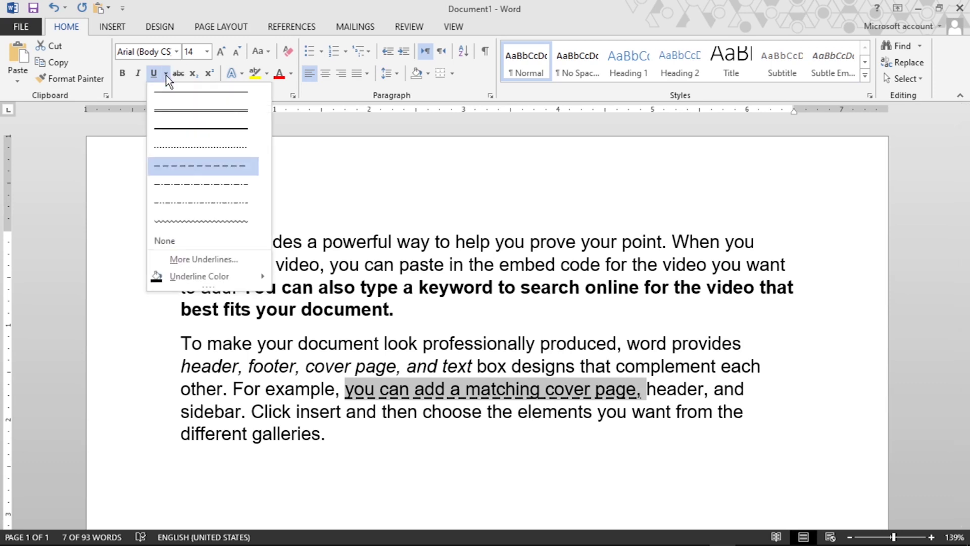
pyautogui.moveTo(199, 277)
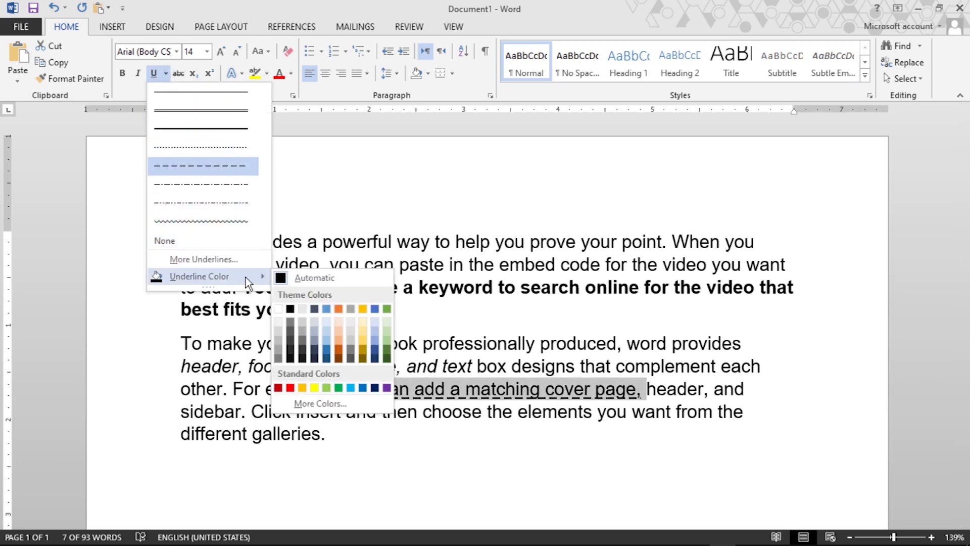
pyautogui.click(291, 389)
pyautogui.click(465, 390)
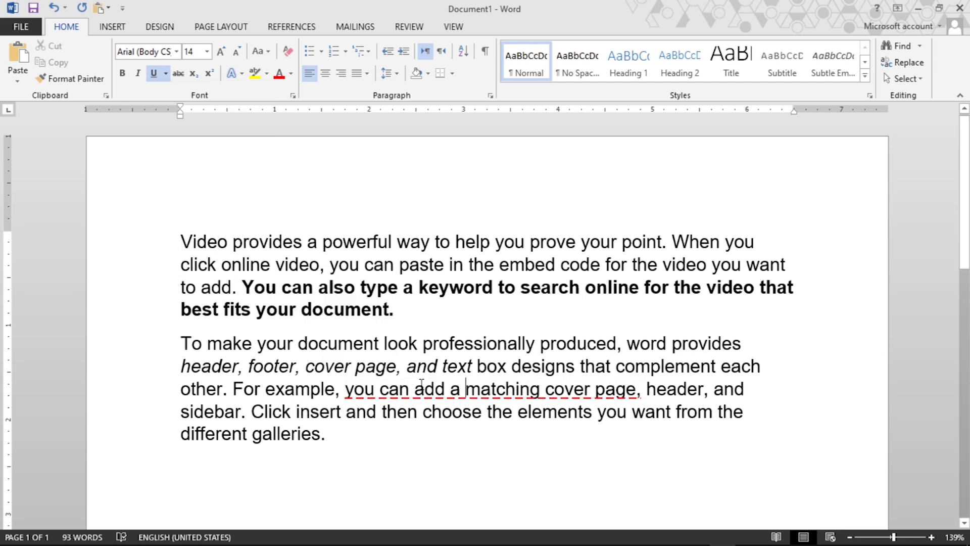
# - Strike through 'provides a powerful way to help'
pyautogui.moveTo(269, 243); pyautogui.dragTo(471, 236)
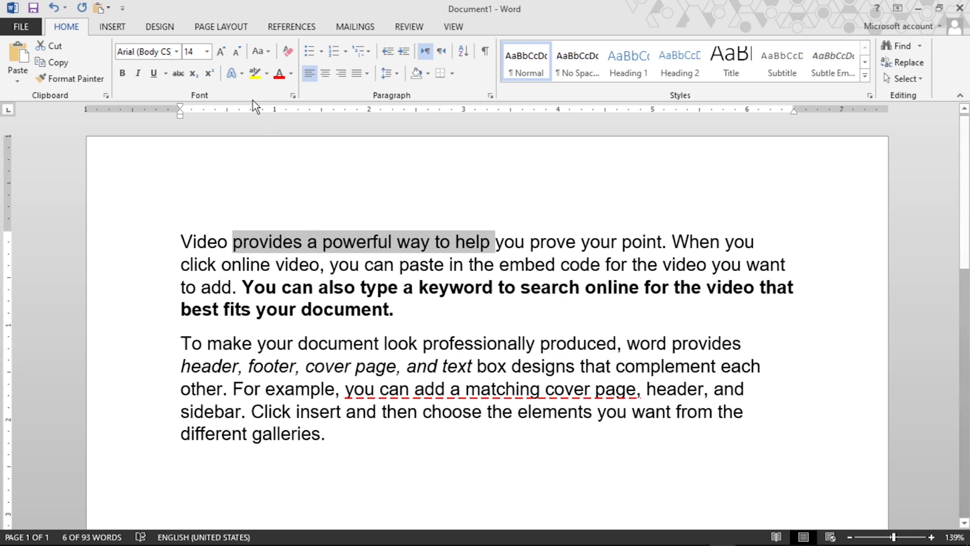
pyautogui.click(177, 74)
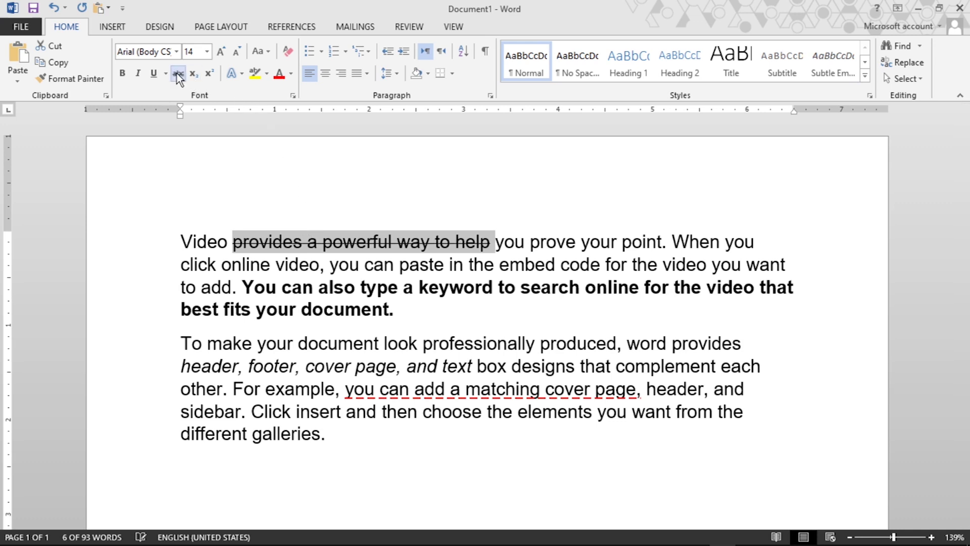
pyautogui.click(394, 264)
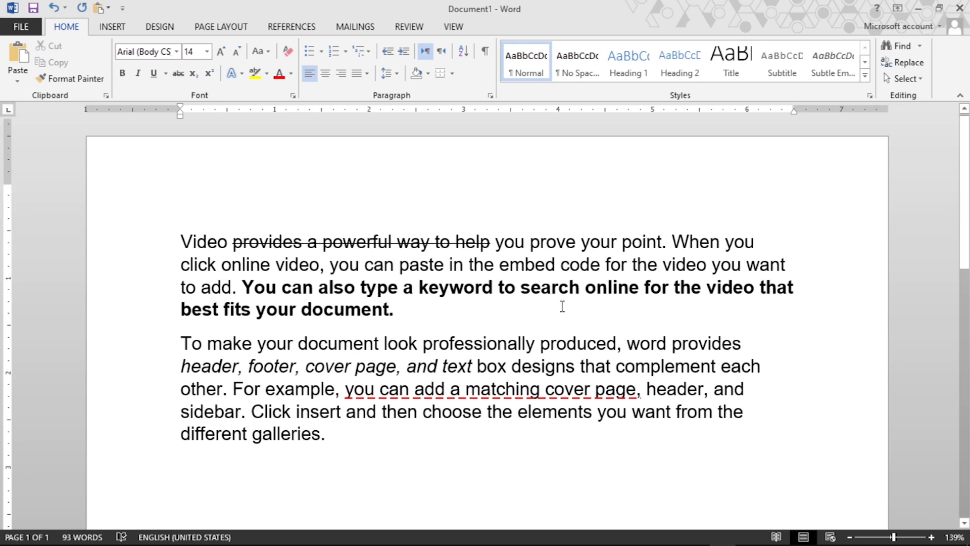
pyautogui.scroll(-2, 377, 422)
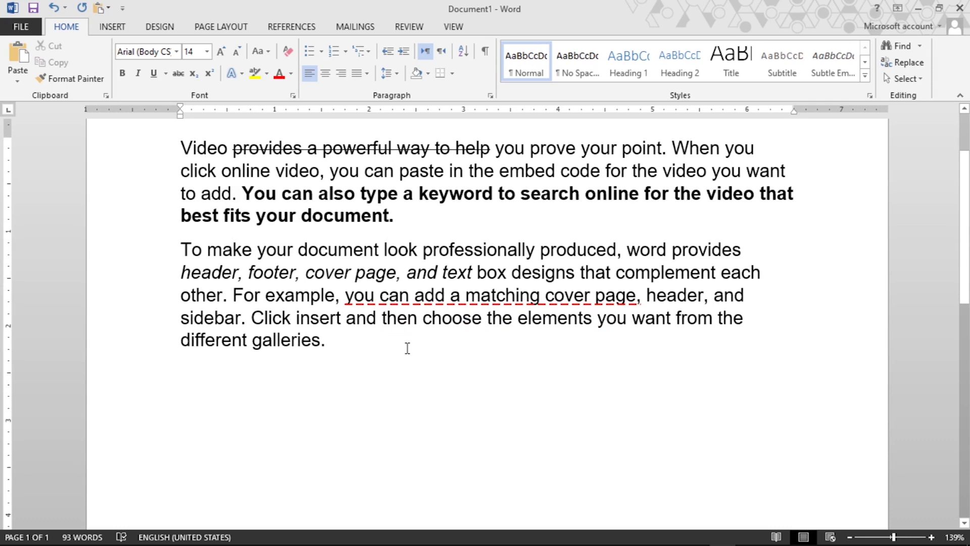
# - Add H₂O and 2⁴ lines below the paragraphs using subscript and superscript
pyautogui.press('Return')
pyautogui.write('H2O')
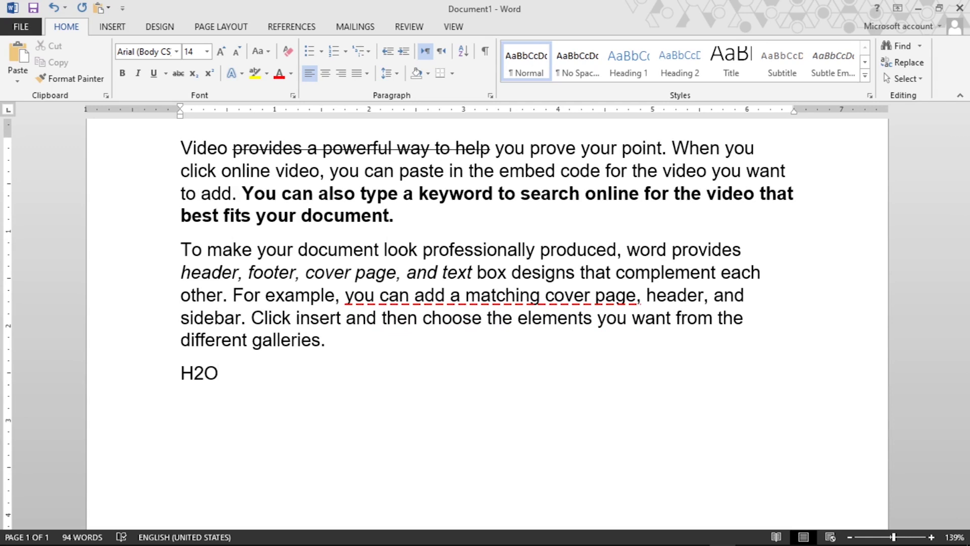
pyautogui.press('Left')
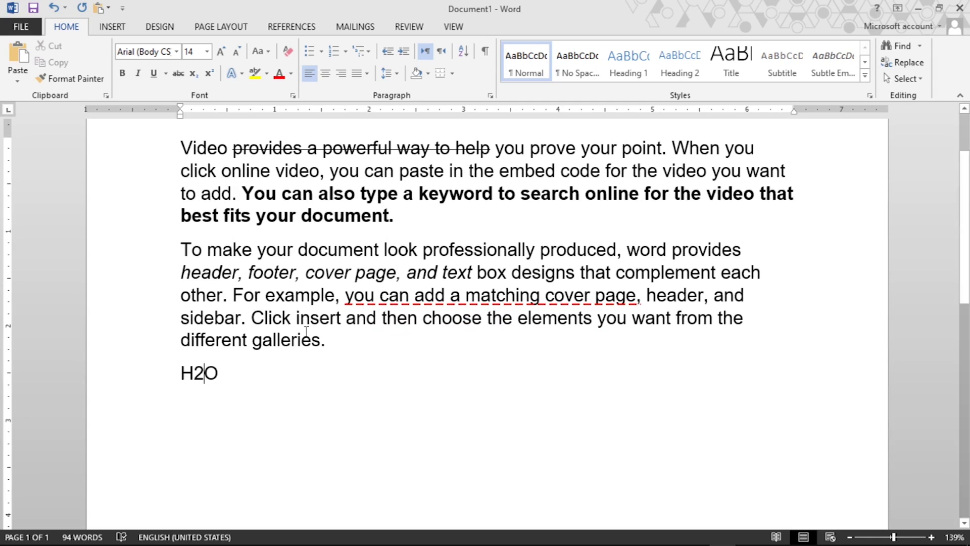
pyautogui.moveTo(203, 374); pyautogui.dragTo(195, 375)
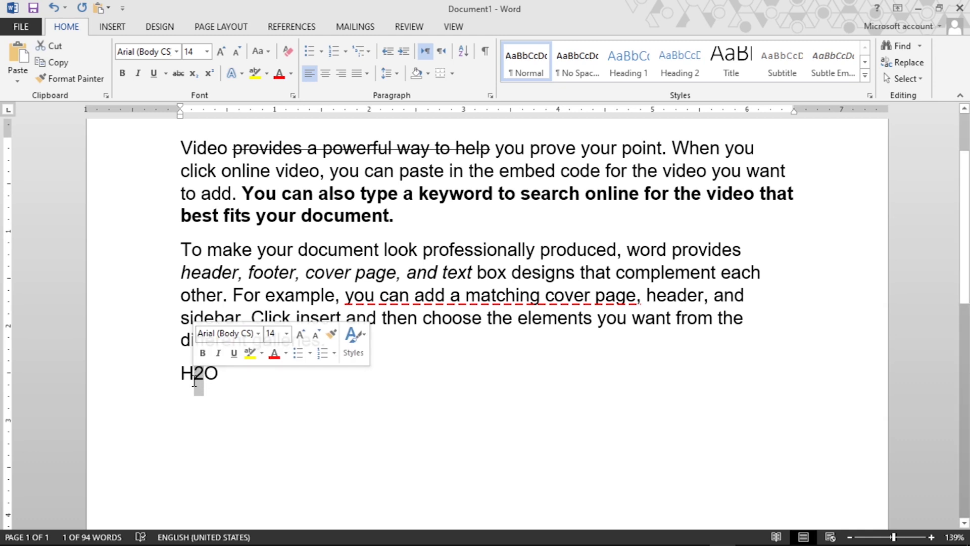
pyautogui.click(196, 74)
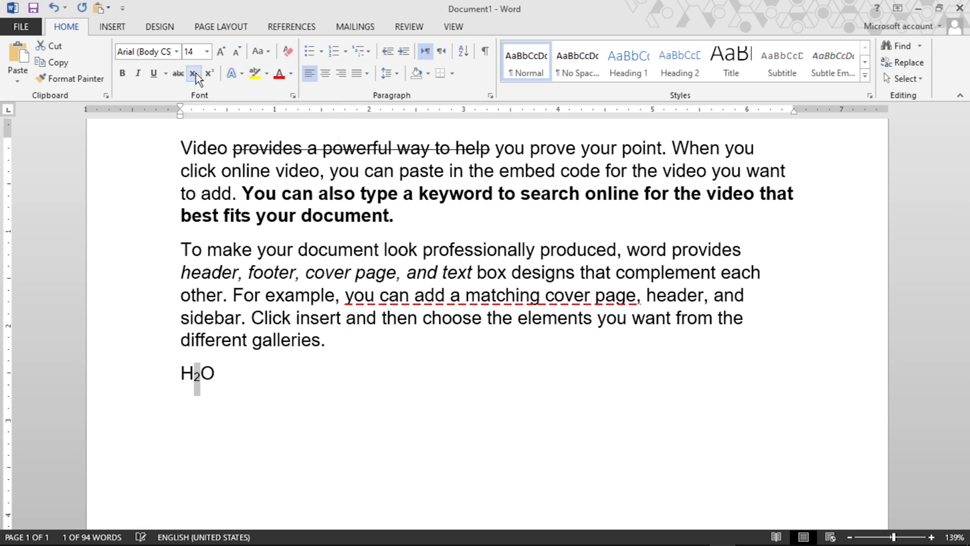
pyautogui.click(200, 396)
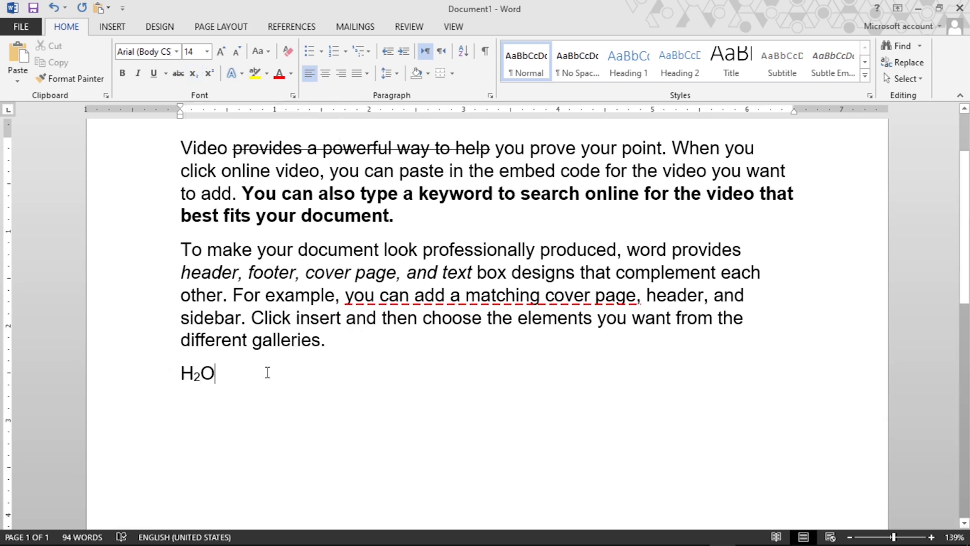
pyautogui.press('Return')
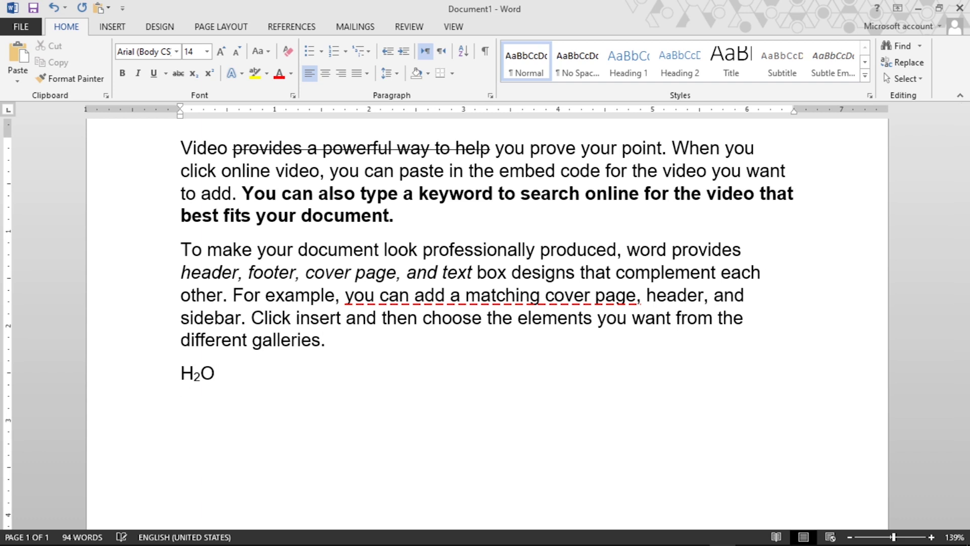
pyautogui.write('24')
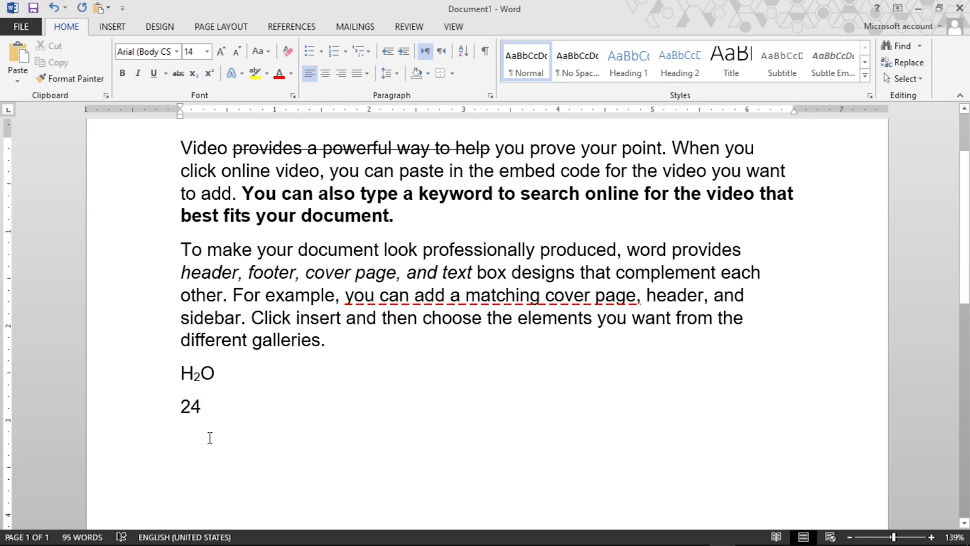
pyautogui.moveTo(202, 404); pyautogui.dragTo(193, 408)
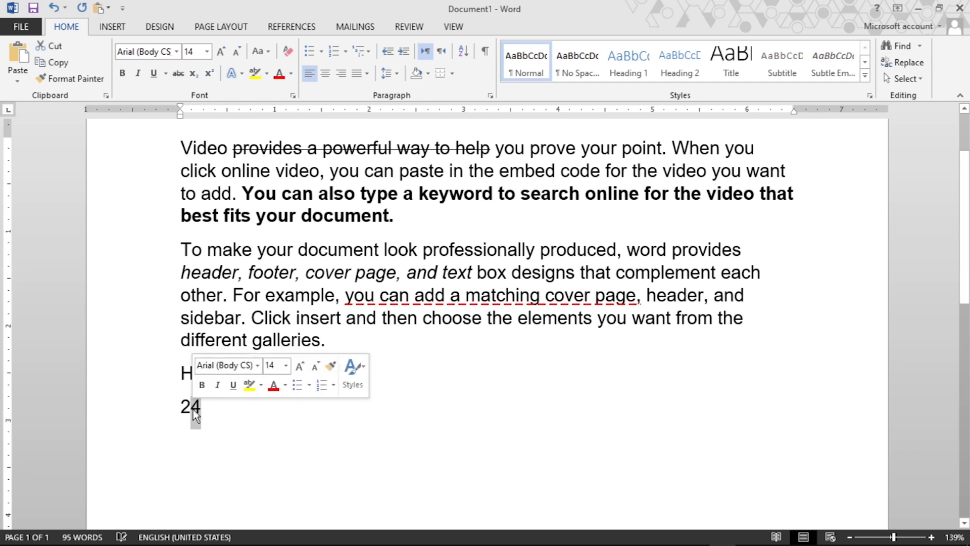
pyautogui.click(209, 72)
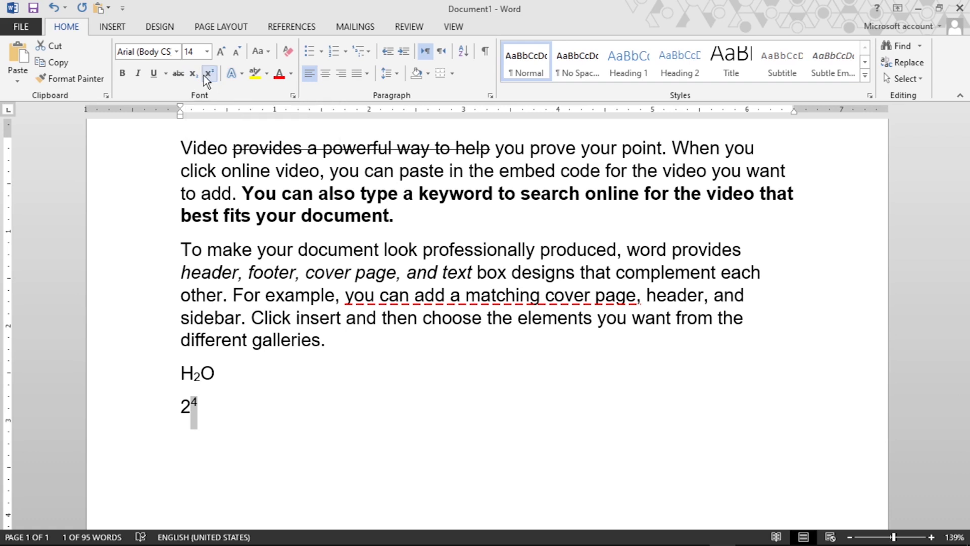
# - Delete the H₂O and 2⁴ lines
pyautogui.click(245, 272)
pyautogui.click(262, 424)
pyautogui.moveTo(227, 416); pyautogui.dragTo(148, 391)
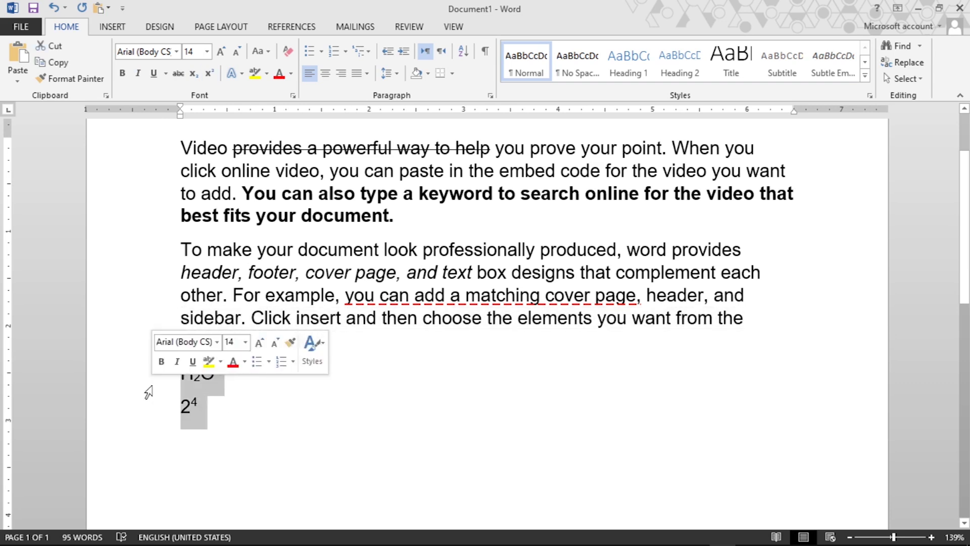
pyautogui.press('Delete')
# - Type the letter A and enlarge it to 72 pt
pyautogui.write('A')
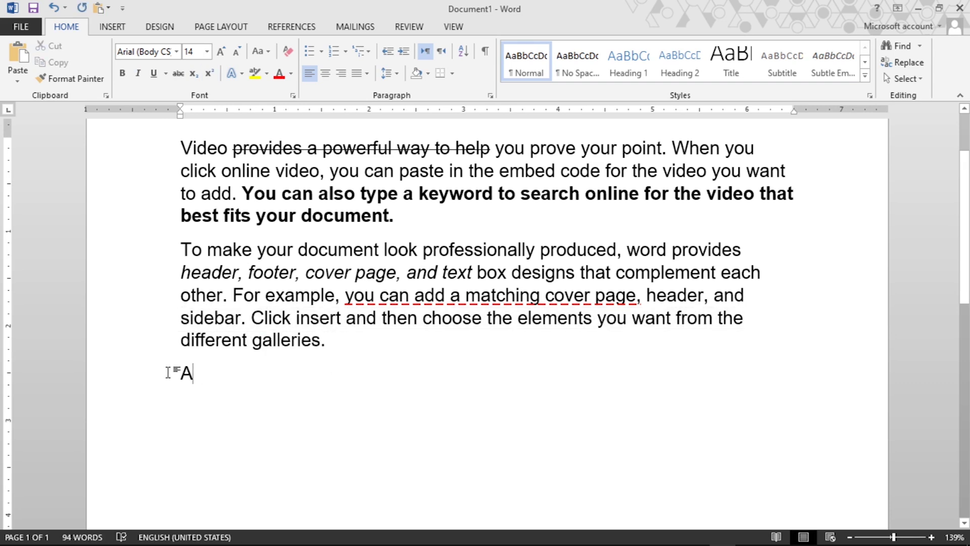
pyautogui.doubleClick(168, 373)
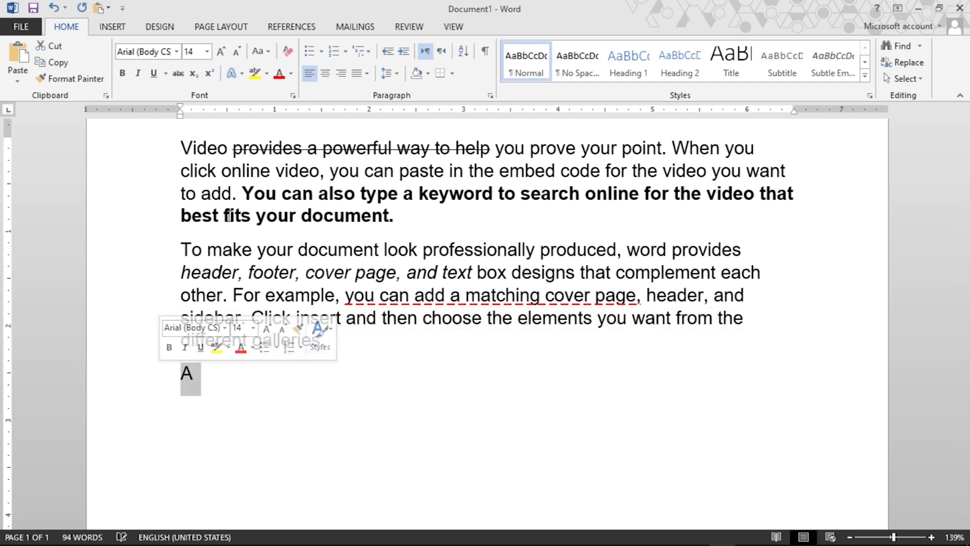
pyautogui.click(221, 51)
pyautogui.click(221, 51)
pyautogui.click(221, 51)
pyautogui.click(221, 51)
pyautogui.click(221, 51)
pyautogui.click(221, 51)
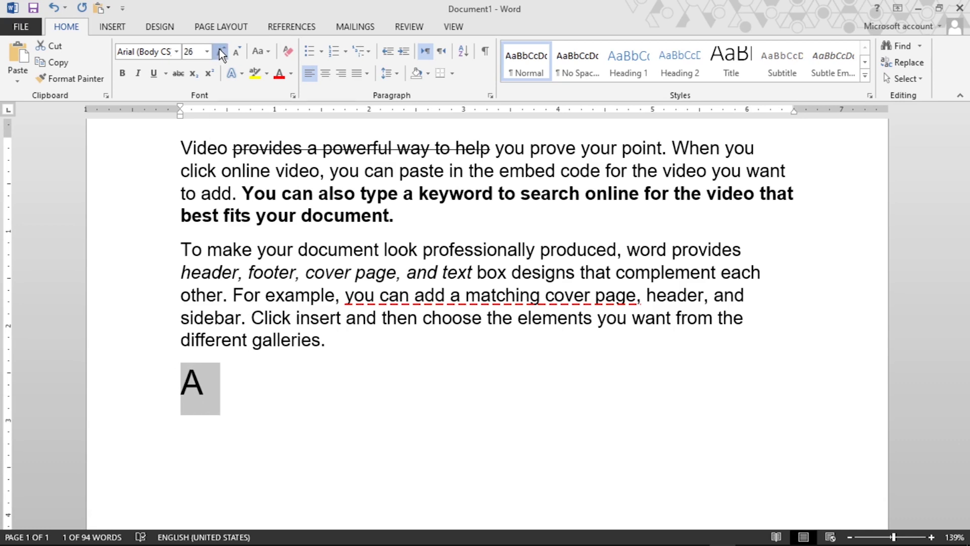
pyautogui.click(221, 51)
pyautogui.click(221, 51)
pyautogui.click(221, 51)
pyautogui.click(221, 51)
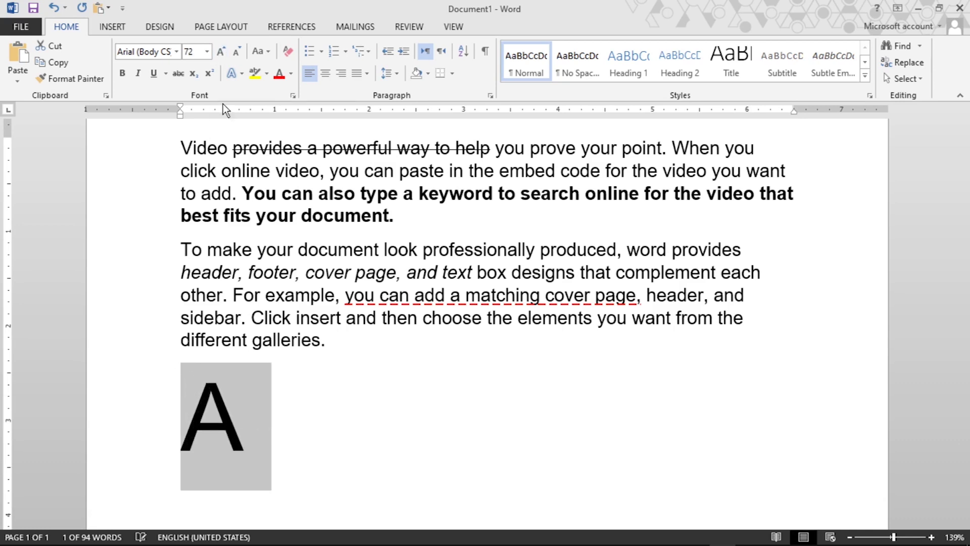
# - Apply the black shadow text effect to the A
pyautogui.click(242, 73)
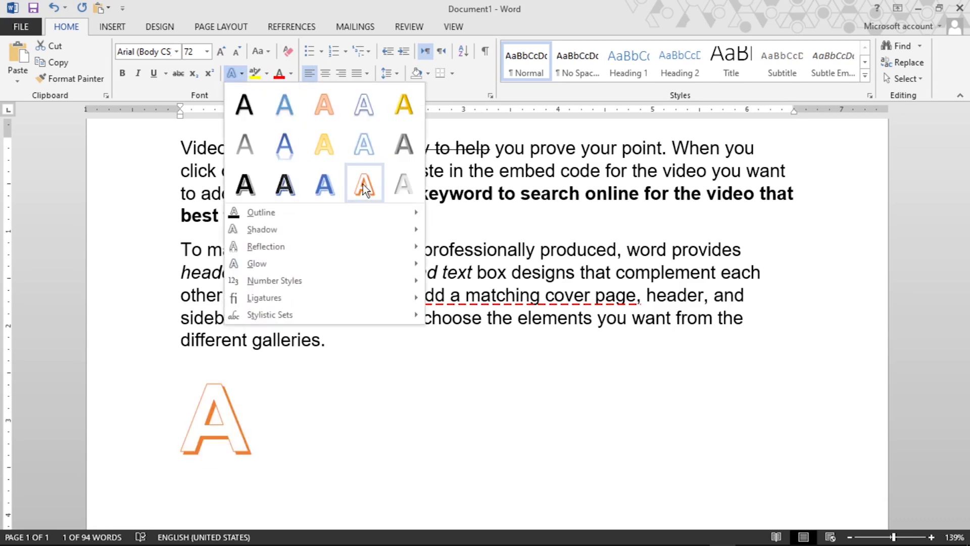
pyautogui.click(247, 193)
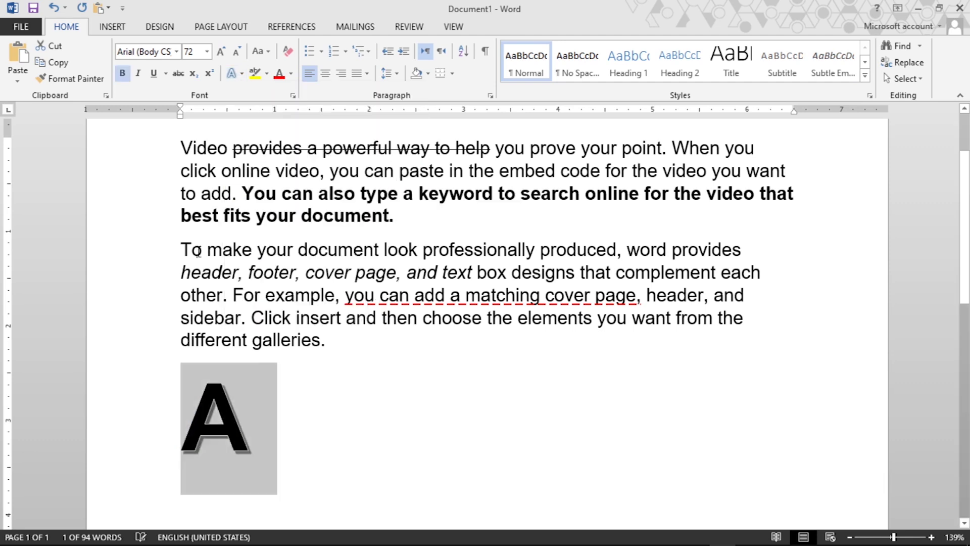
pyautogui.click(242, 74)
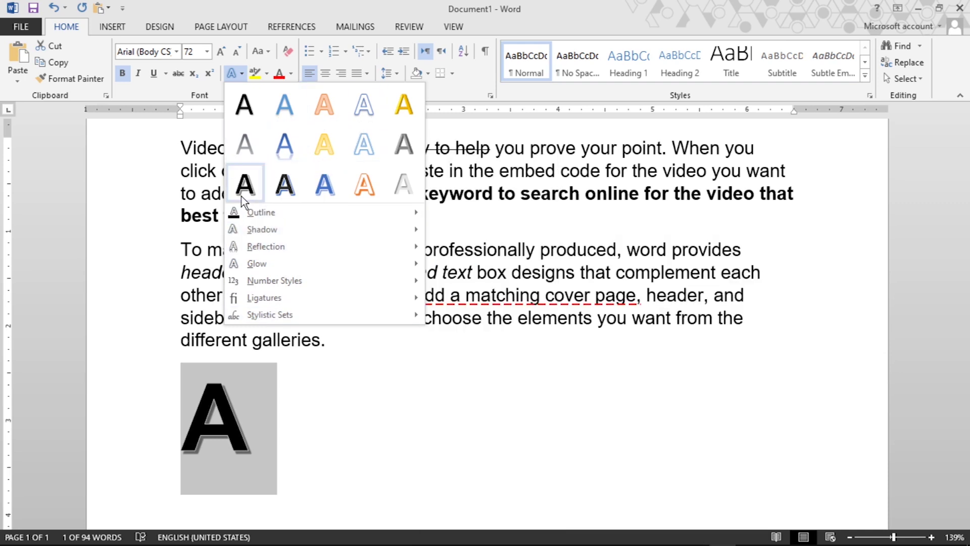
pyautogui.click(195, 379)
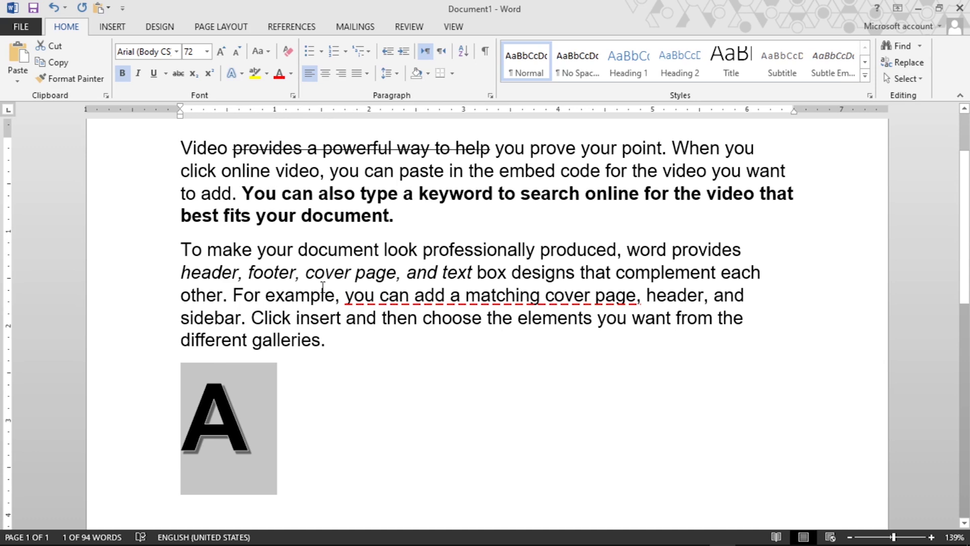
pyautogui.scroll(3, 416, 247)
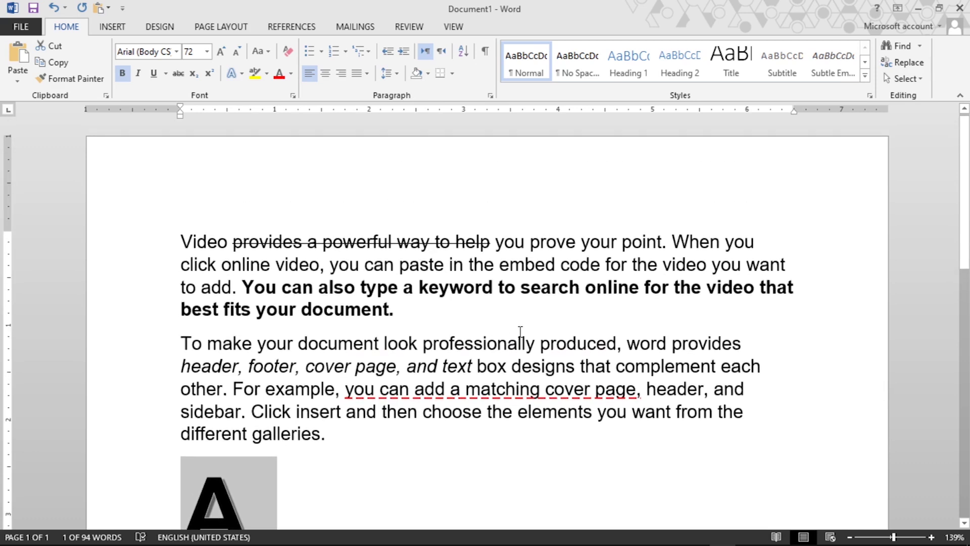
pyautogui.scroll(-3, 520, 331)
# - Highlight "footer, cover page, and text box designs that" in yellow
pyautogui.moveTo(597, 273); pyautogui.dragTo(248, 273)
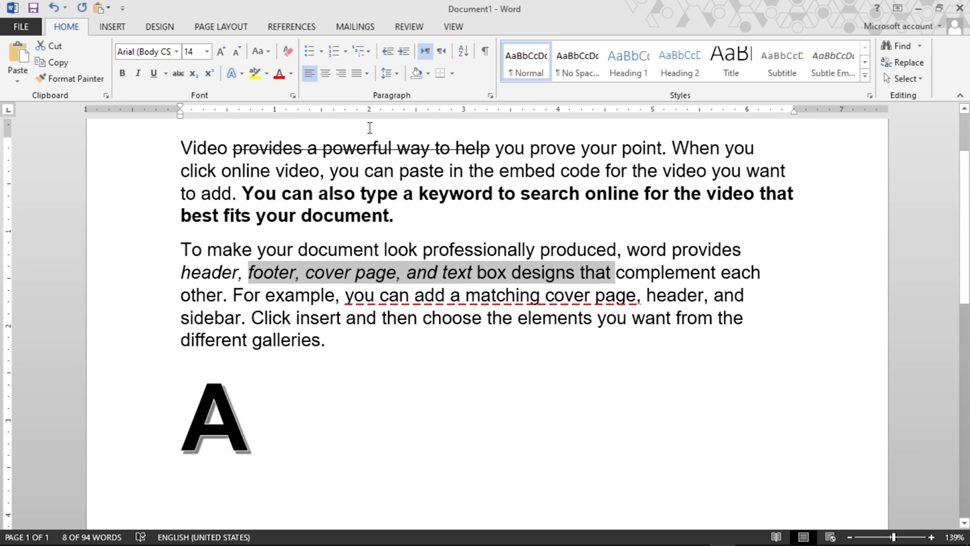
pyautogui.click(267, 73)
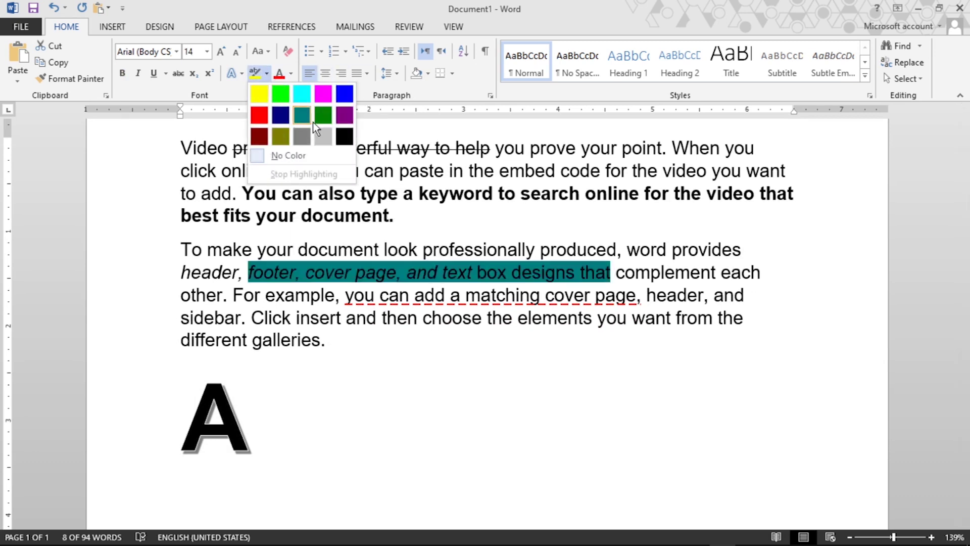
pyautogui.click(260, 96)
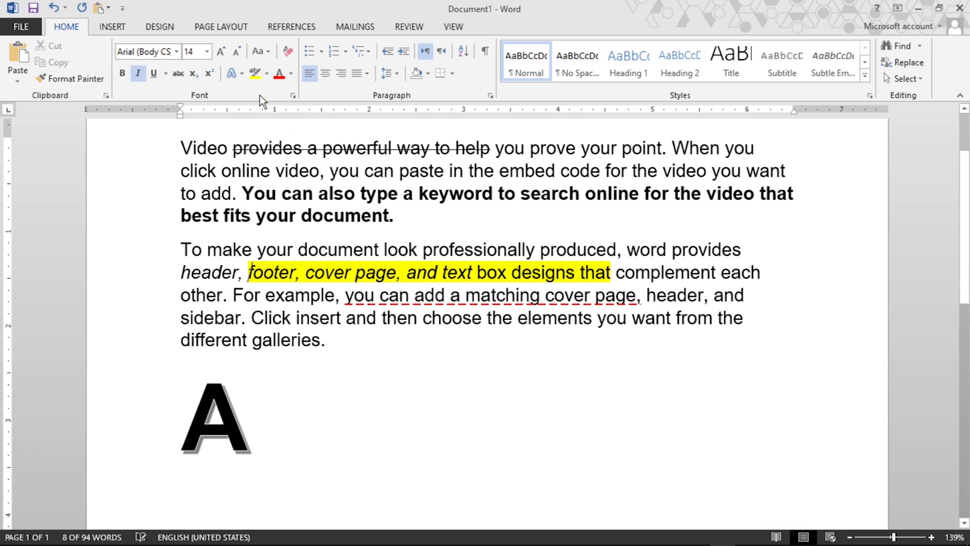
pyautogui.click(433, 249)
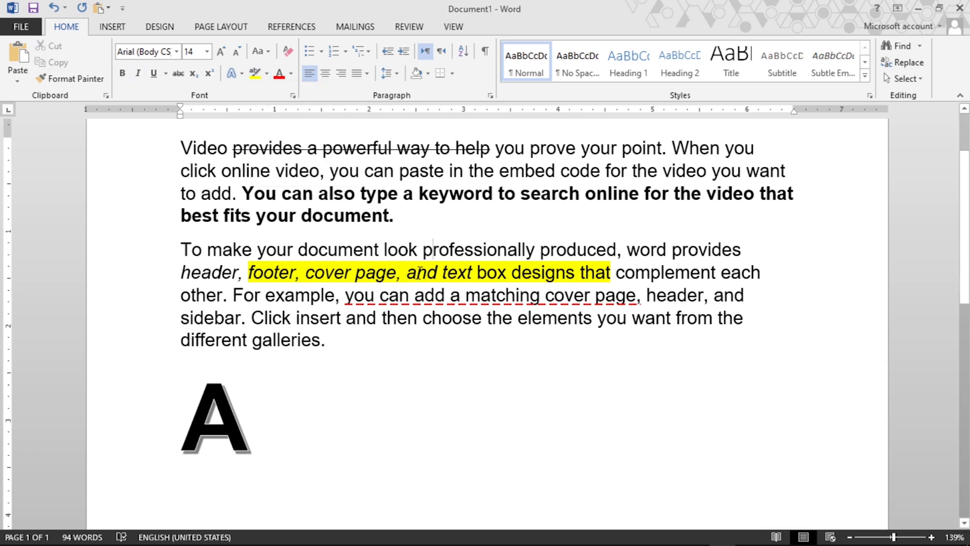
# - Highlight the phrase "help you prove your" in teal
pyautogui.moveTo(612, 148); pyautogui.dragTo(457, 149)
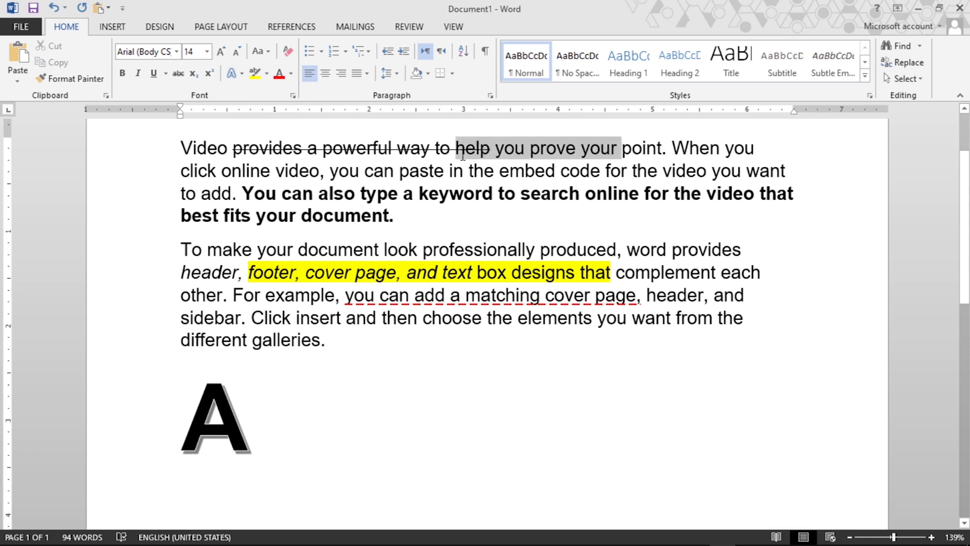
pyautogui.click(267, 74)
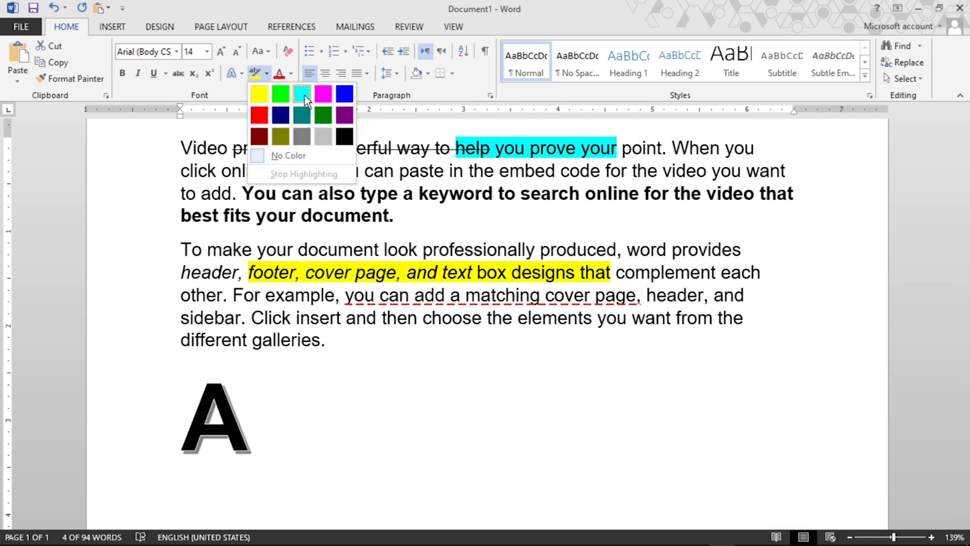
pyautogui.click(302, 115)
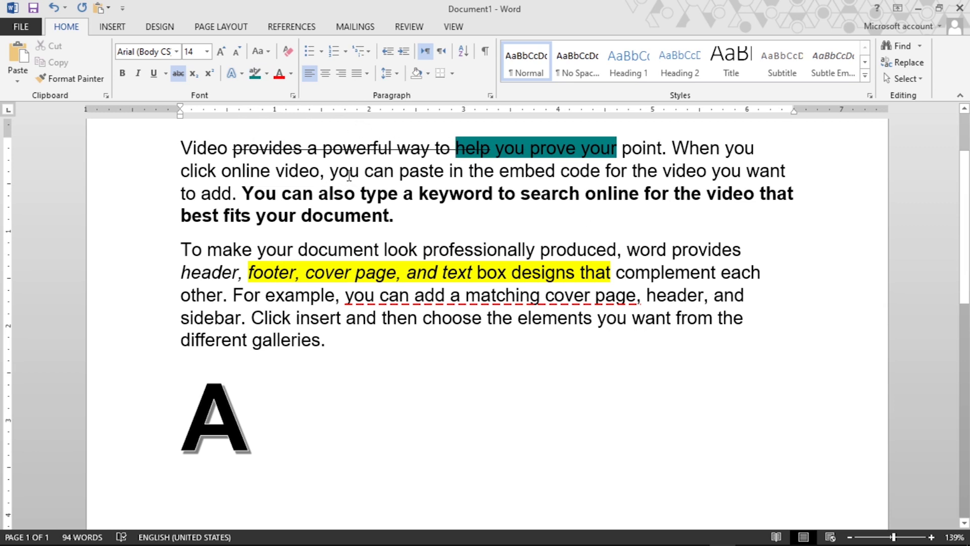
# - Make the phrase "click online video, you can" orange
pyautogui.moveTo(376, 172); pyautogui.dragTo(188, 170)
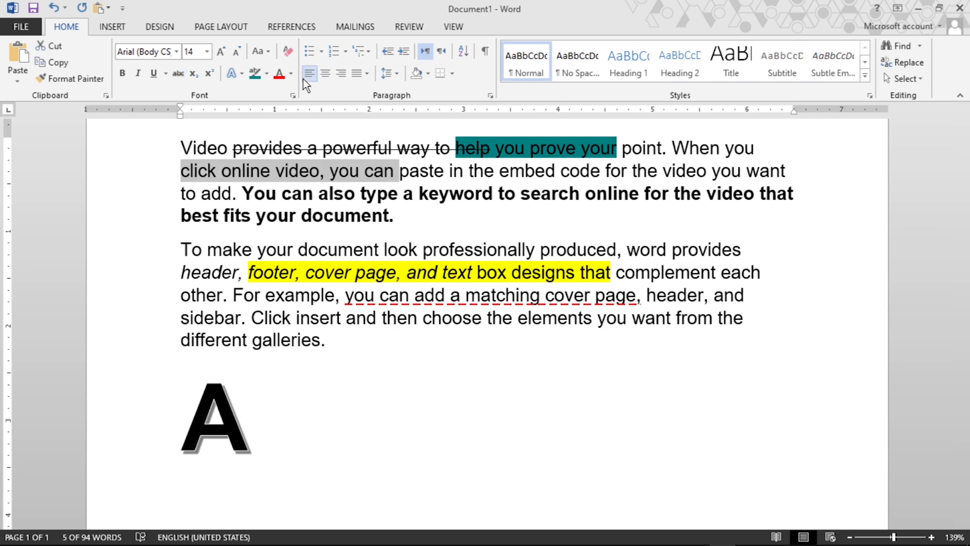
pyautogui.click(292, 75)
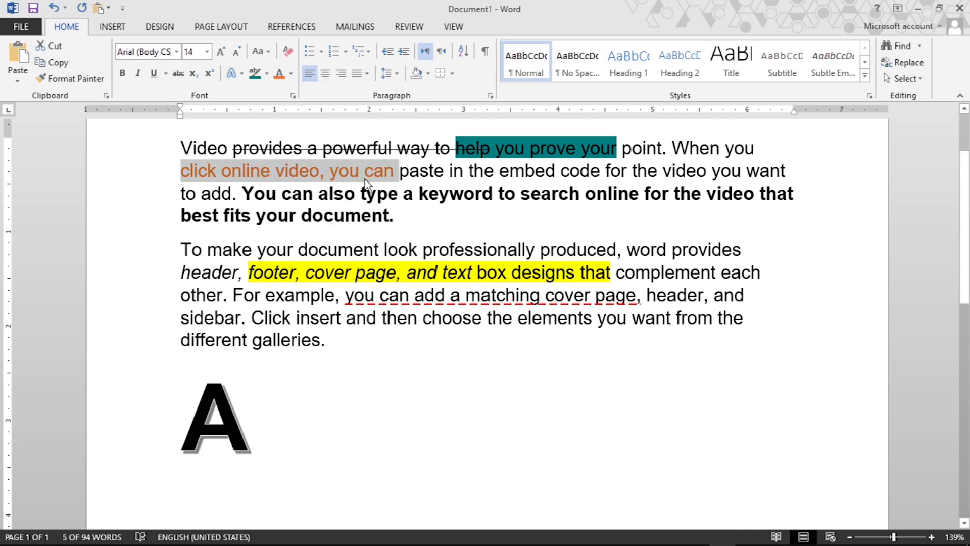
pyautogui.click(365, 180)
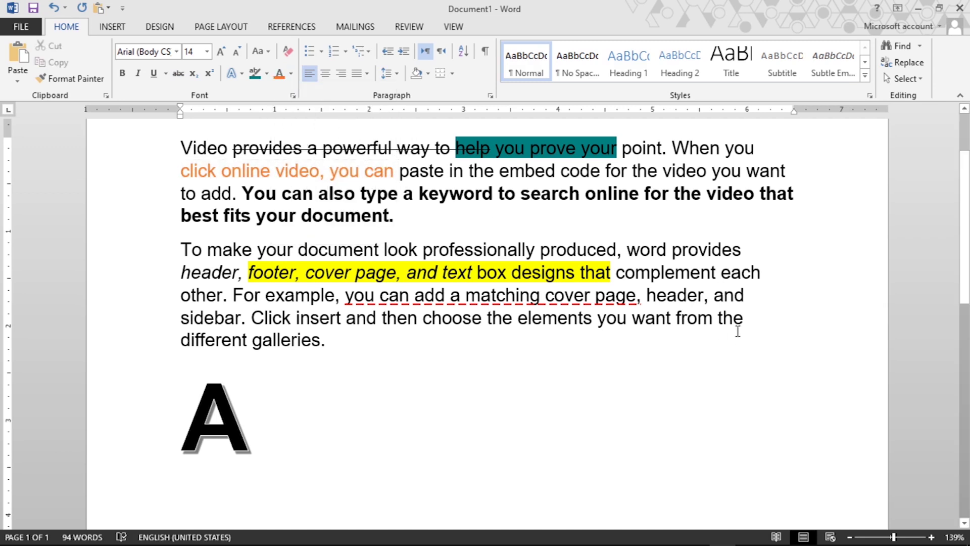
# - Turn the final sentence, from "sidebar." to "different galleries.", green
pyautogui.moveTo(327, 340)
pyautogui.mouseDown()
pyautogui.moveTo(165, 326)
pyautogui.moveTo(165, 316)
pyautogui.mouseUp()
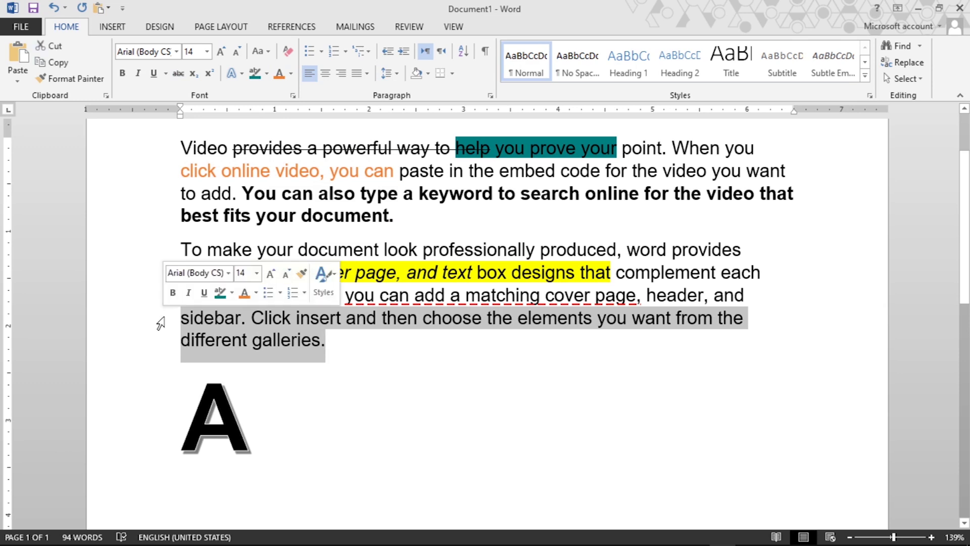
pyautogui.click(292, 74)
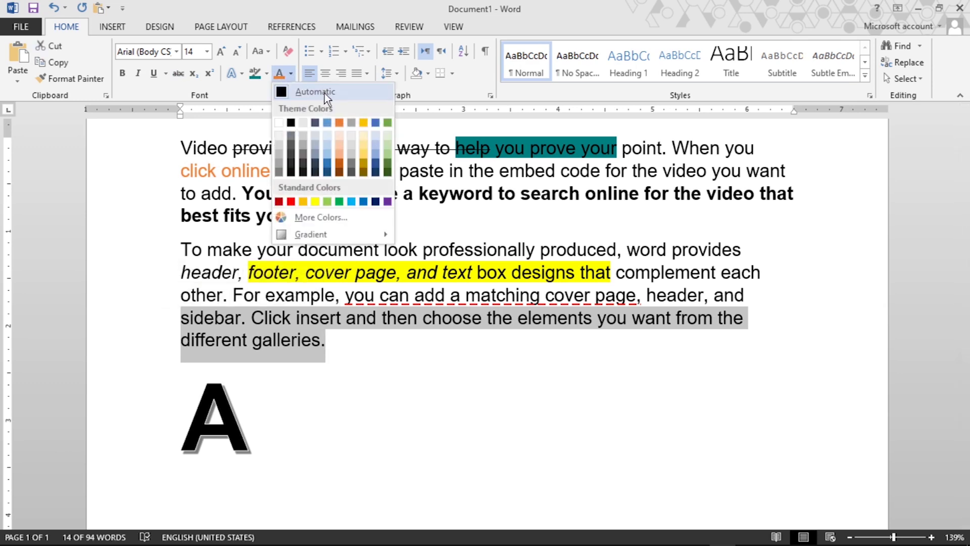
pyautogui.click(388, 122)
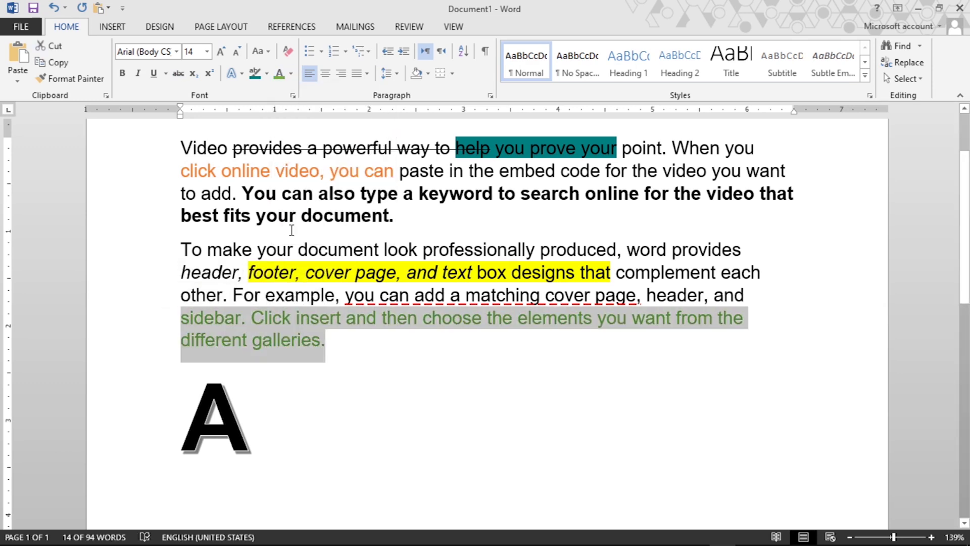
pyautogui.click(379, 319)
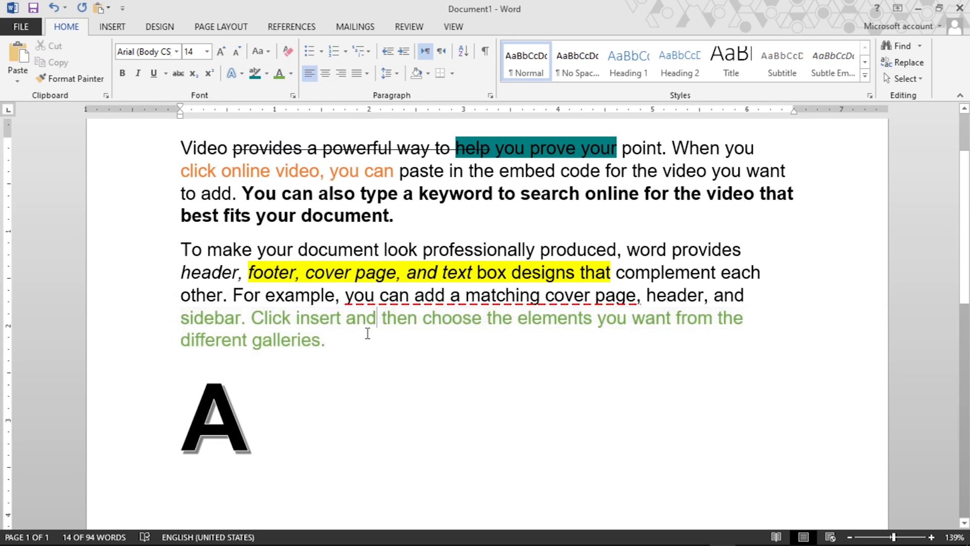
# - Delete the large letter A below the paragraphs
pyautogui.moveTo(277, 411); pyautogui.dragTo(135, 422)
pyautogui.press('Delete')
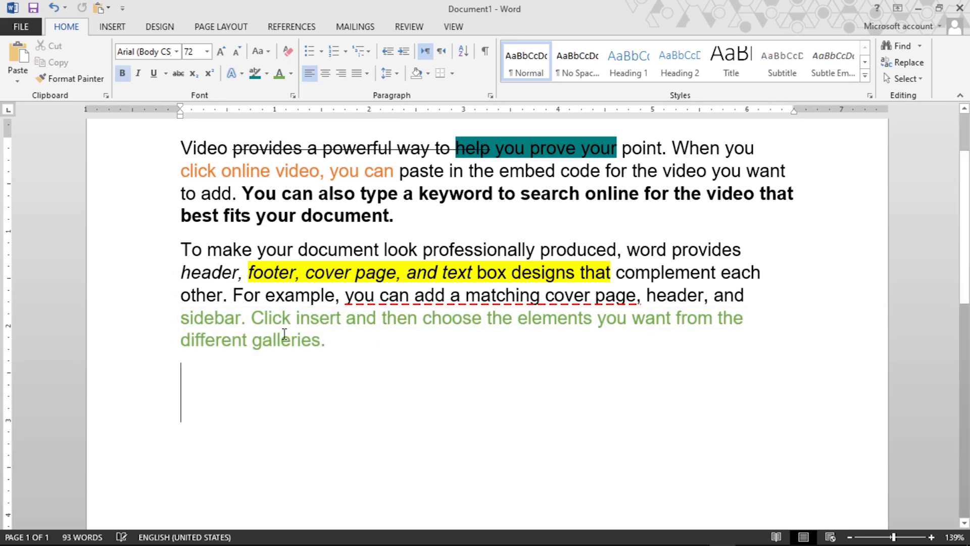
pyautogui.scroll(3, 379, 334)
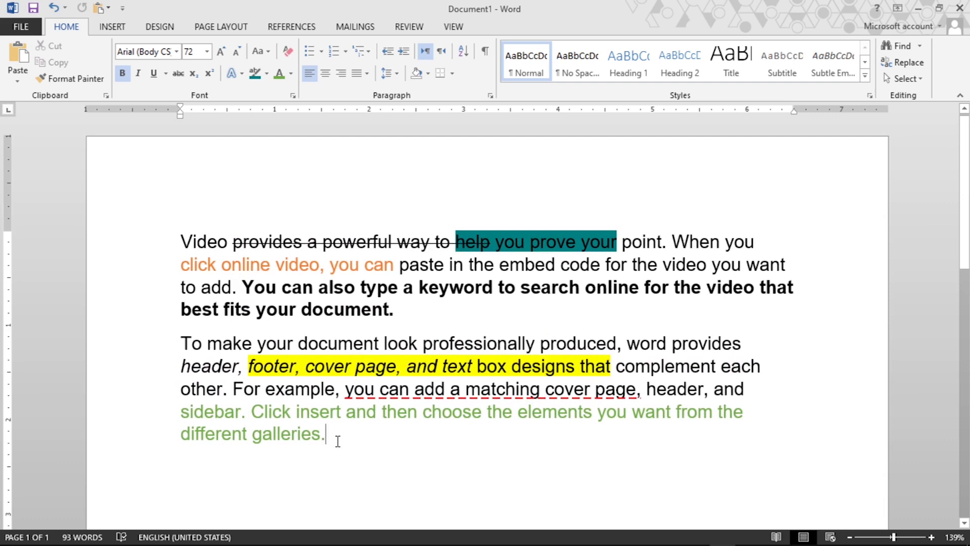
# - Try Clear All Formatting and No Color highlight on both paragraphs, then select all text
pyautogui.moveTo(336, 442); pyautogui.dragTo(118, 213)
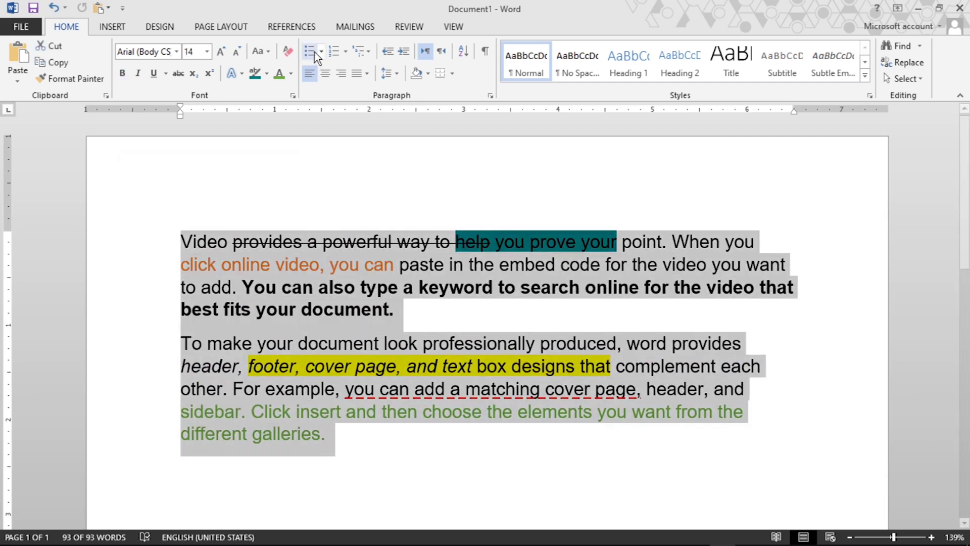
pyautogui.click(289, 50)
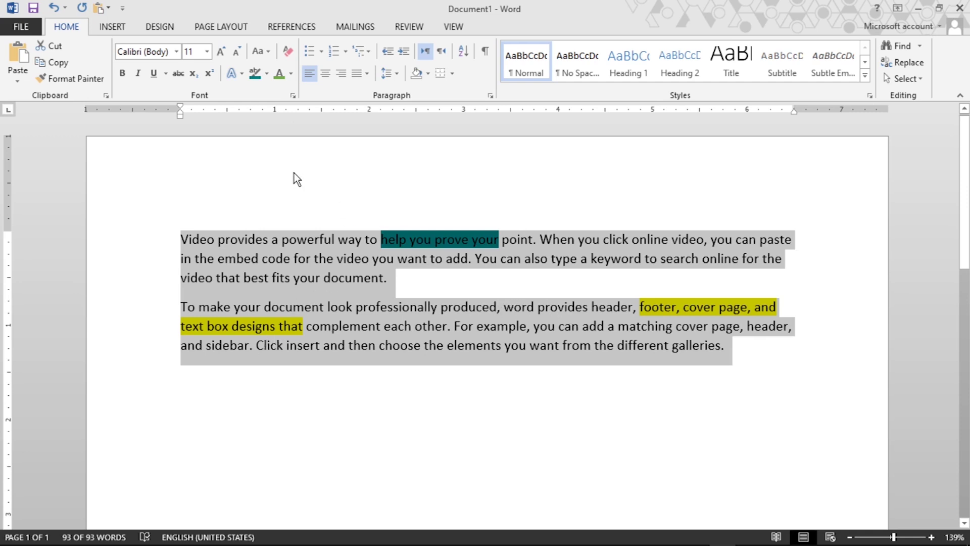
pyautogui.click(267, 73)
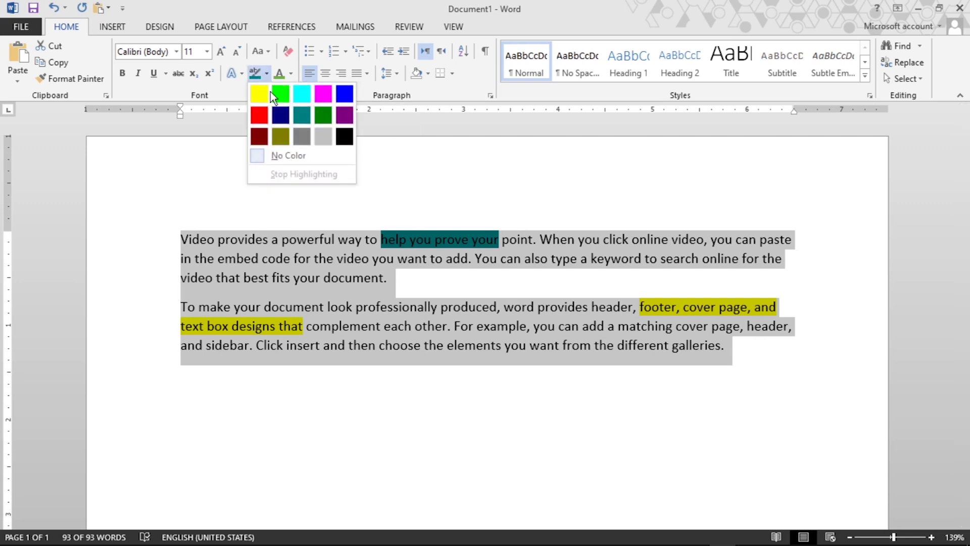
pyautogui.click(291, 157)
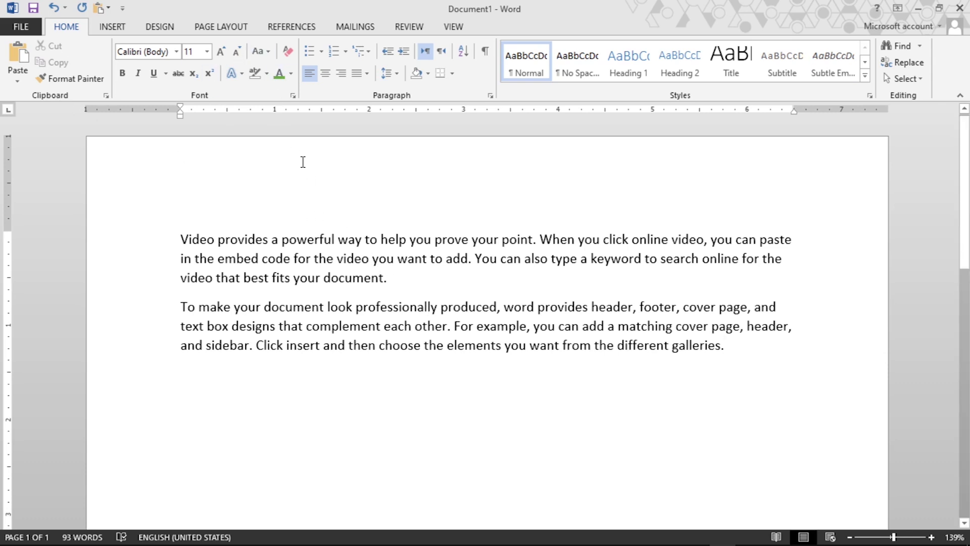
pyautogui.hotkey('ctrl', 'a')
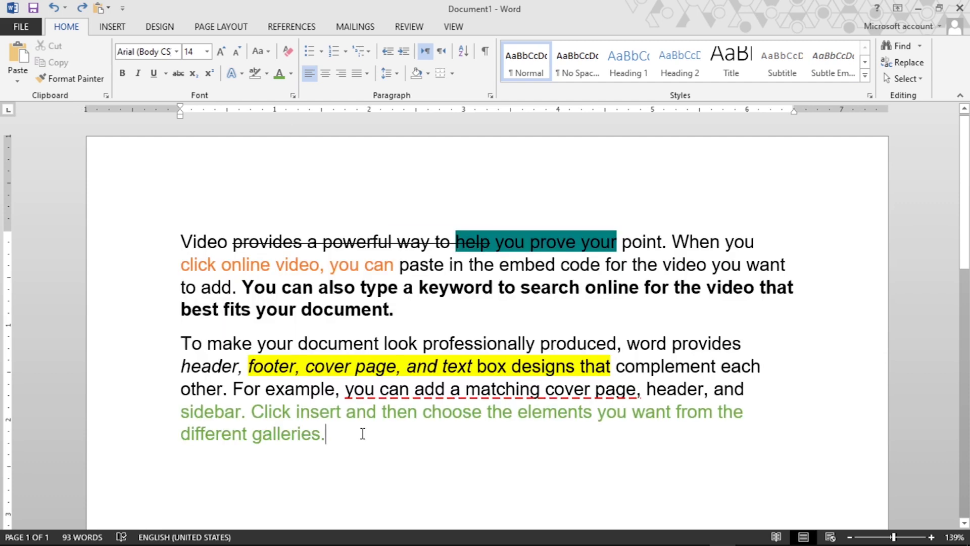
# - Cut the "Video provides" paragraph and paste it below the "To make your document" paragraph
pyautogui.moveTo(323, 434)
pyautogui.mouseDown()
pyautogui.moveTo(227, 345)
pyautogui.moveTo(178, 338)
pyautogui.mouseUp()
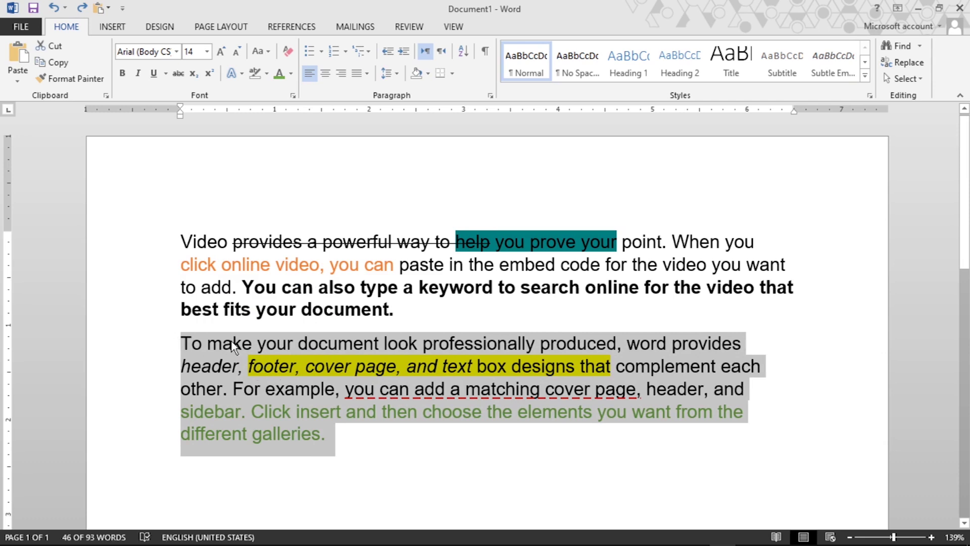
pyautogui.moveTo(431, 316); pyautogui.dragTo(112, 233)
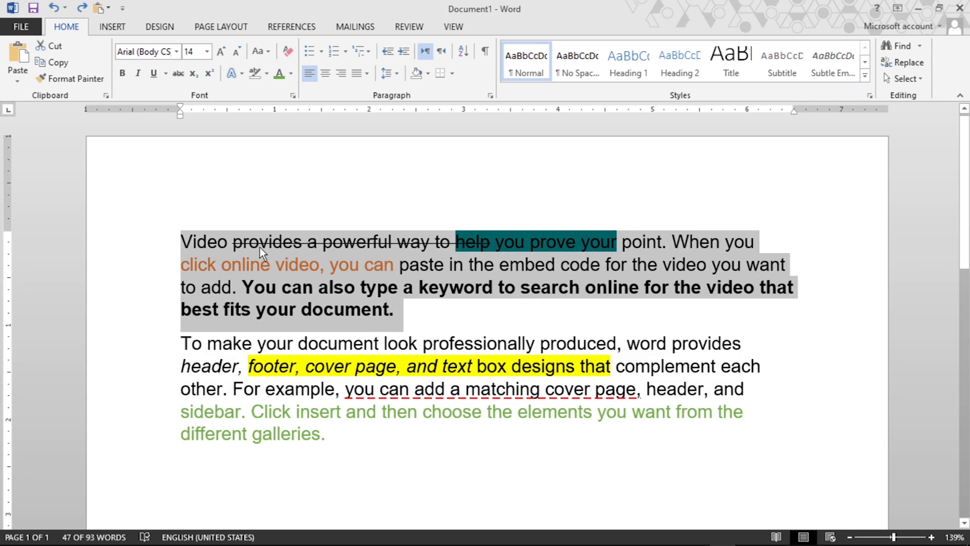
pyautogui.scroll(-2, 258, 382)
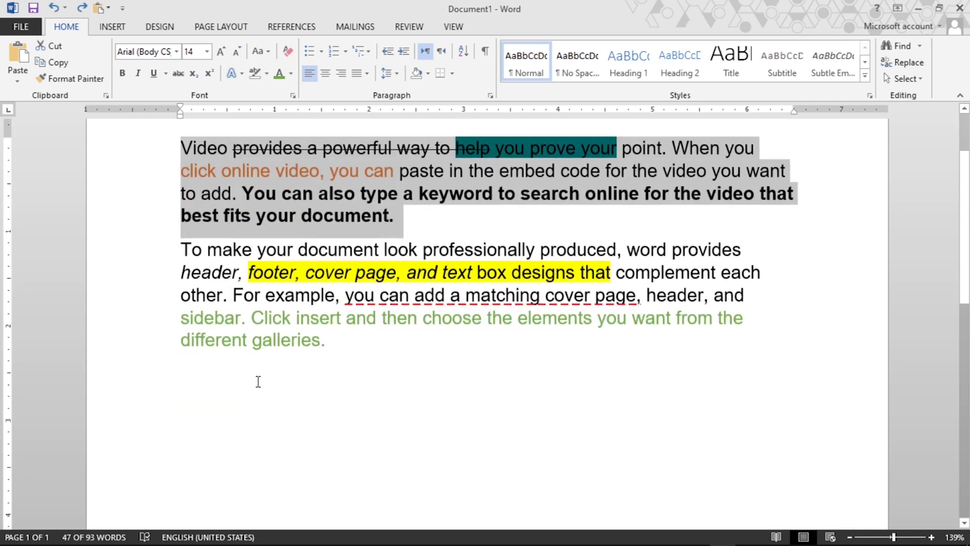
pyautogui.scroll(1, 249, 224)
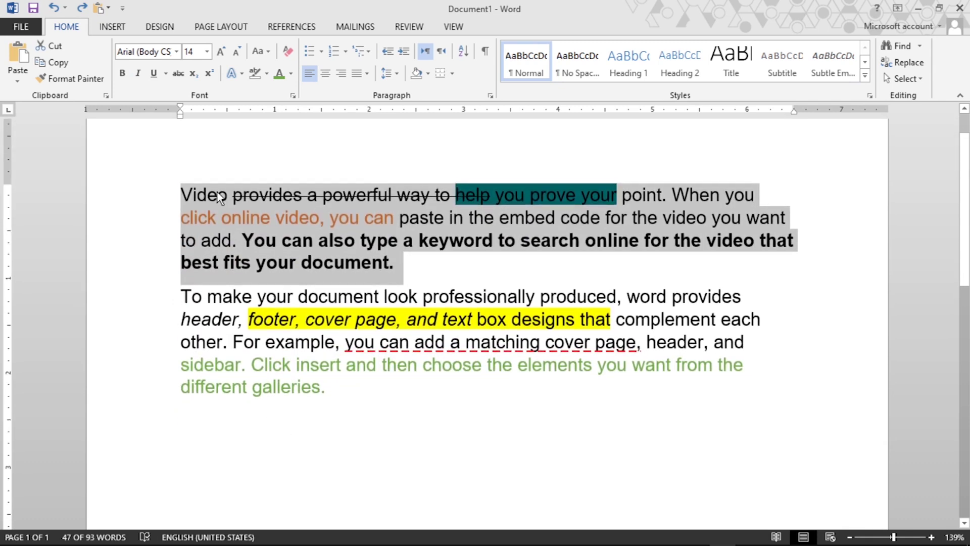
pyautogui.click(50, 45)
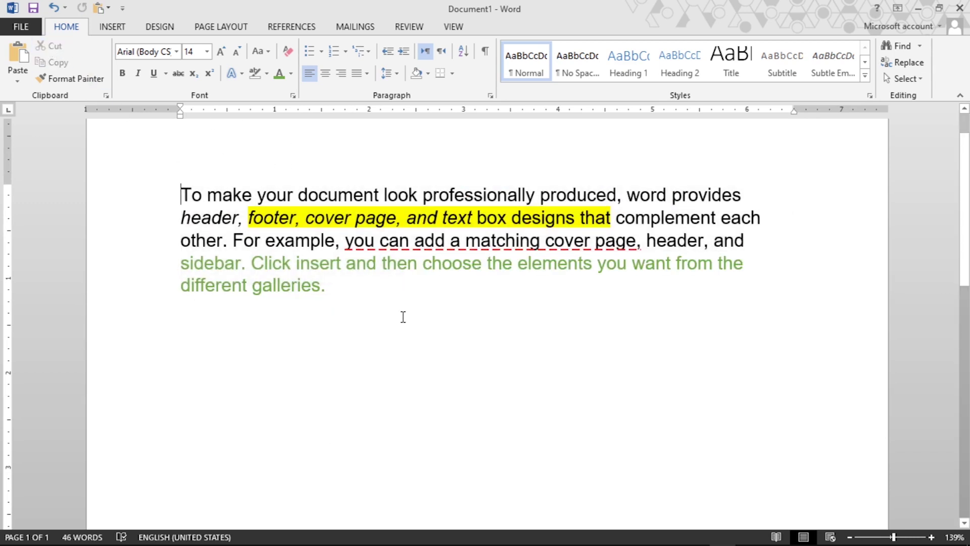
pyautogui.click(374, 335)
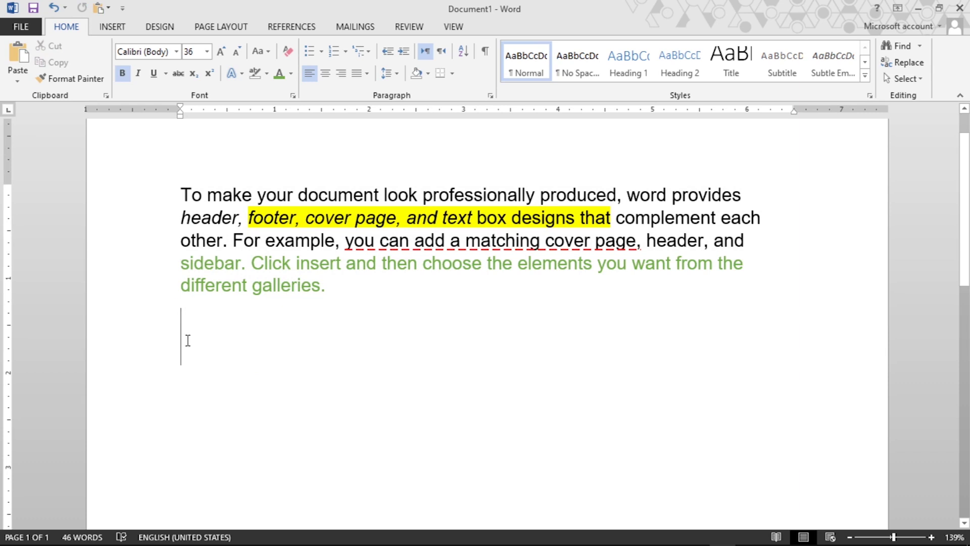
pyautogui.click(15, 46)
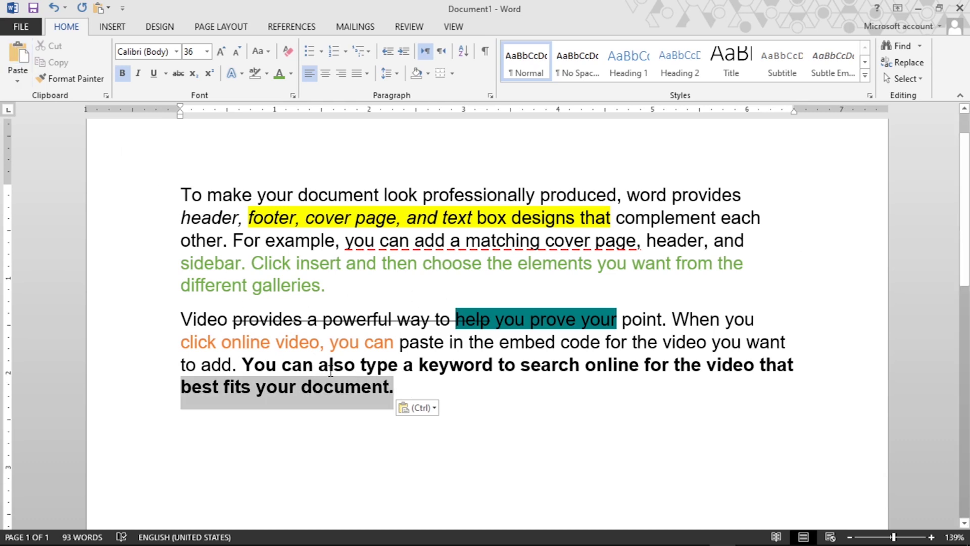
pyautogui.moveTo(415, 391); pyautogui.dragTo(174, 323)
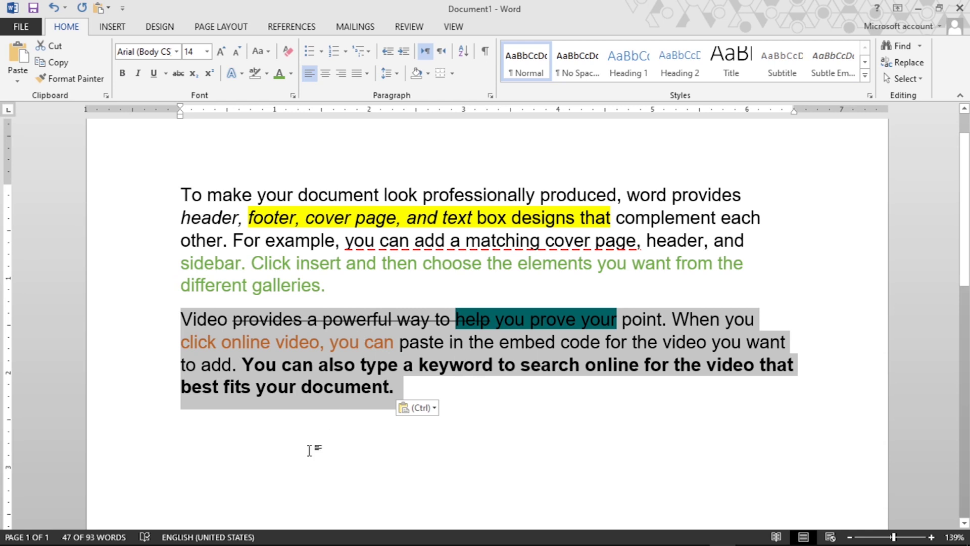
pyautogui.click(54, 63)
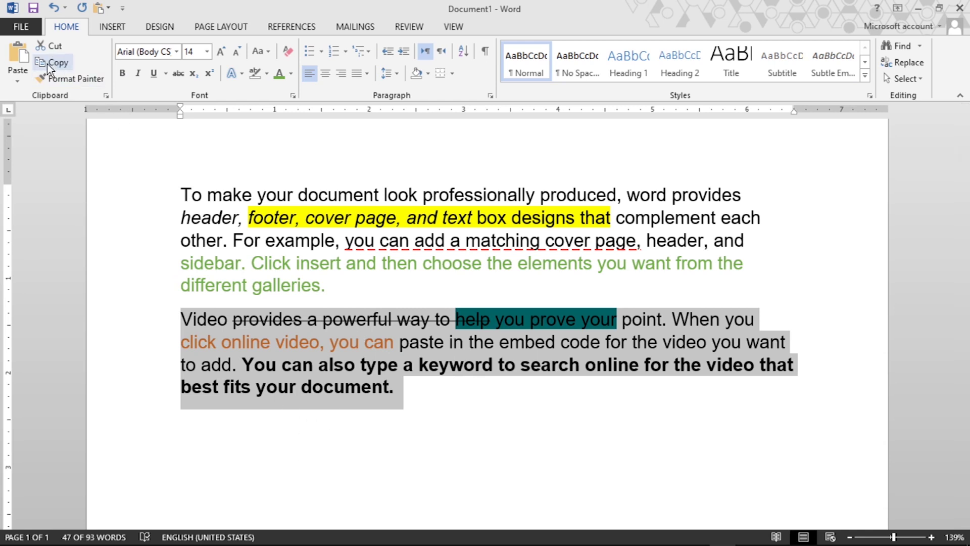
pyautogui.click(359, 458)
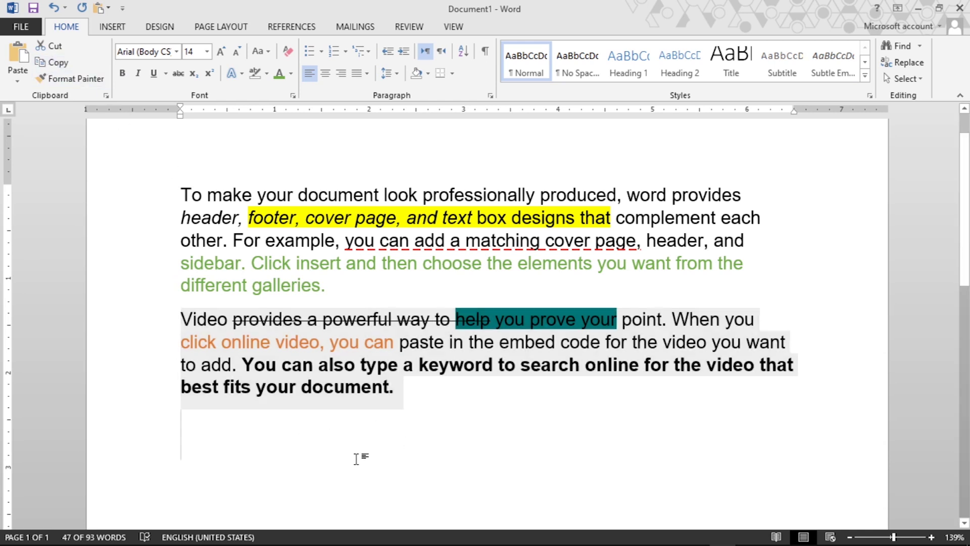
pyautogui.scroll(-1, 260, 445)
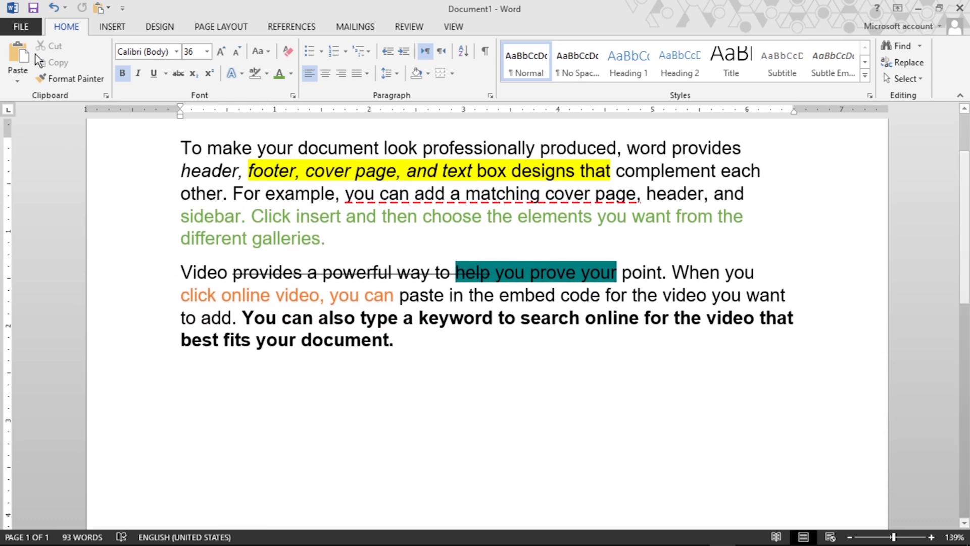
pyautogui.click(15, 46)
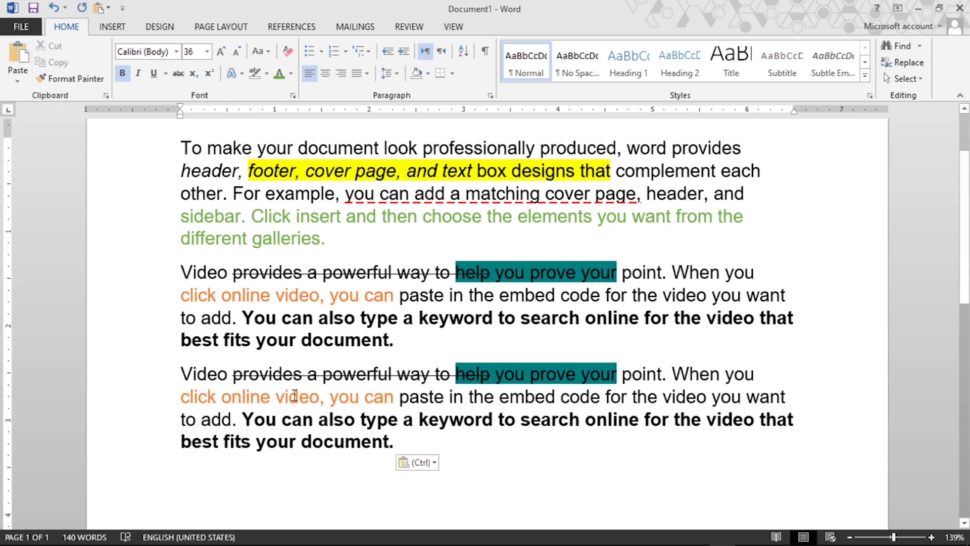
pyautogui.hotkey('ctrl', 'z')
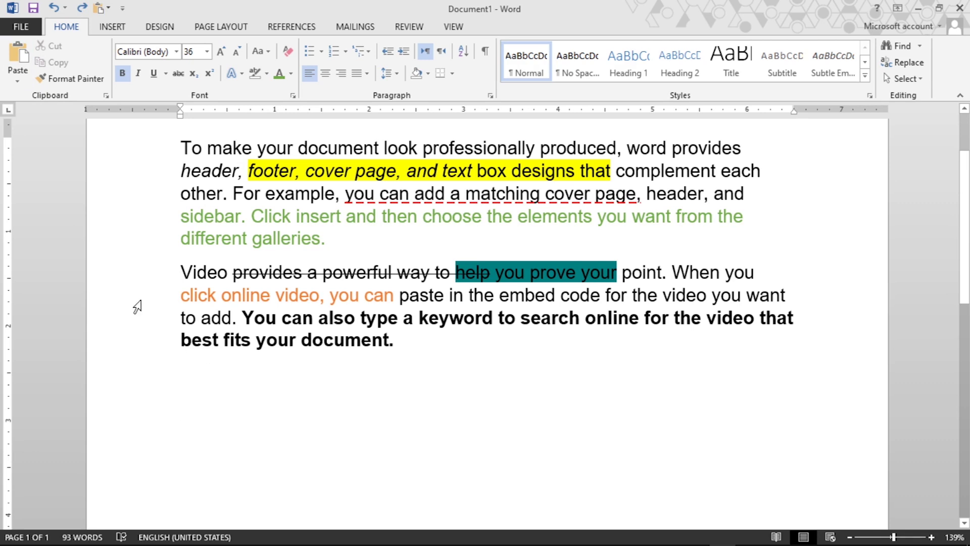
# - Paste the copied Video paragraph with Keep Text Only and place the cursor before "Video"
pyautogui.click(17, 84)
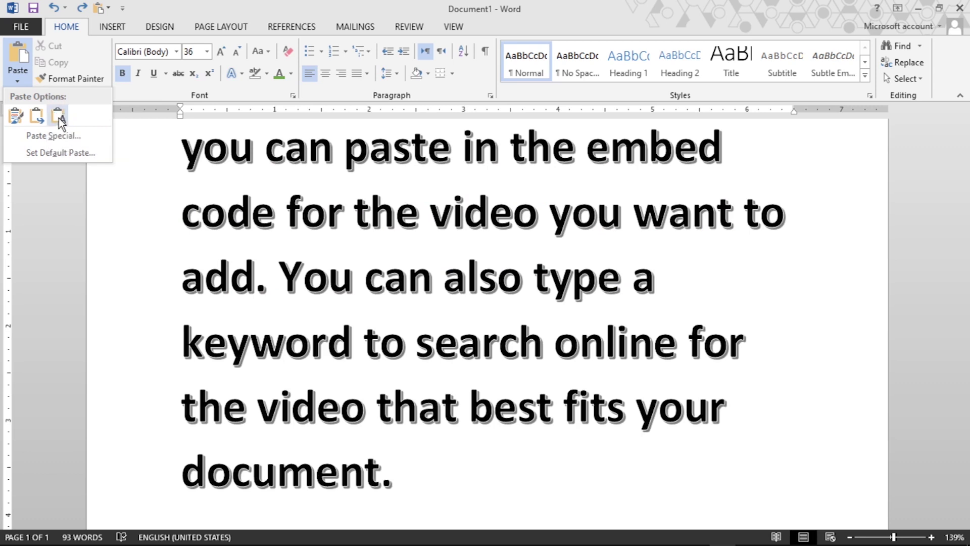
pyautogui.click(59, 117)
pyautogui.scroll(3, 344, 322)
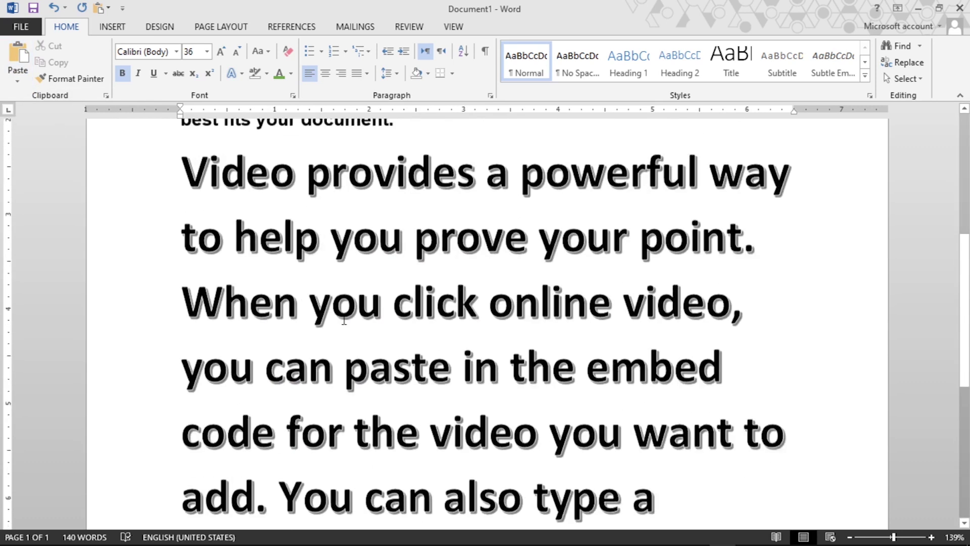
pyautogui.scroll(5, 344, 322)
pyautogui.scroll(-3, 344, 321)
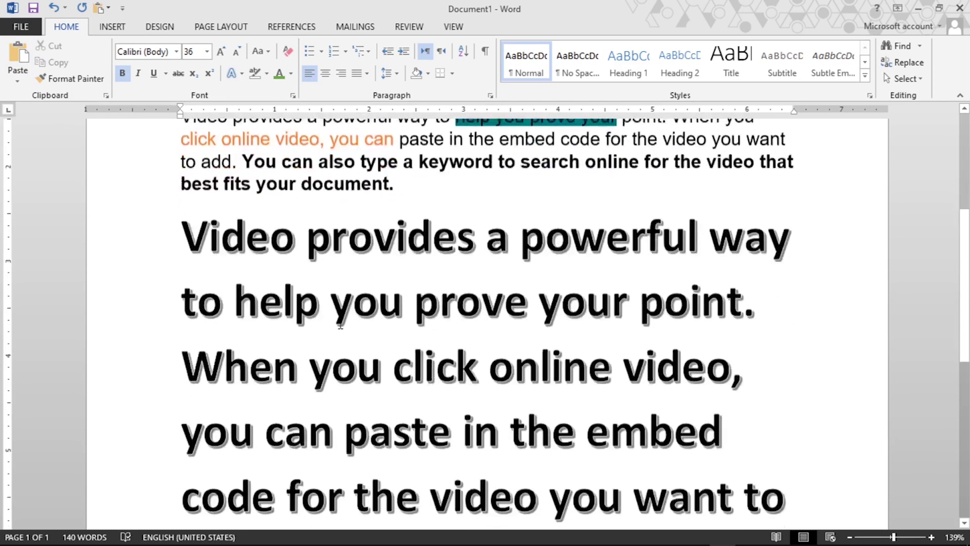
pyautogui.moveTo(182, 233); pyautogui.dragTo(230, 252)
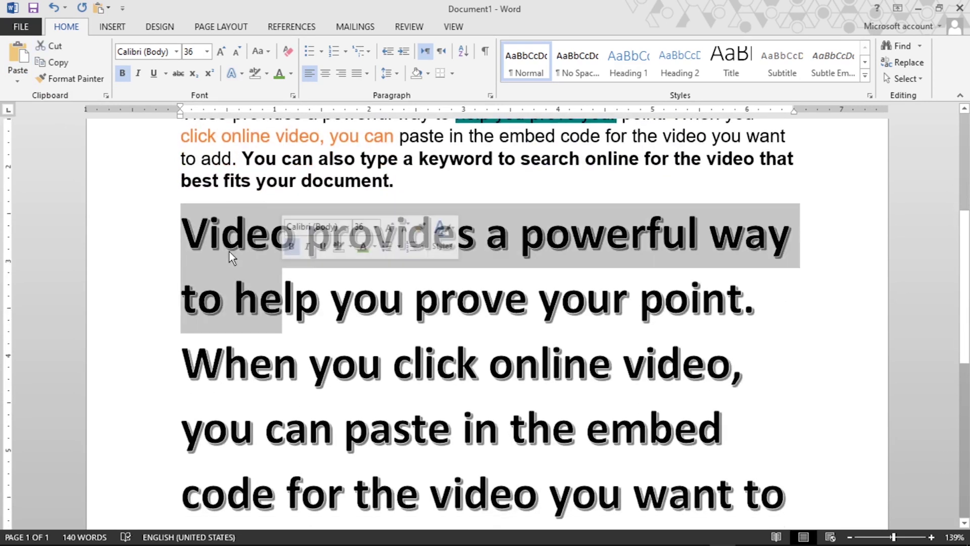
pyautogui.click(182, 233)
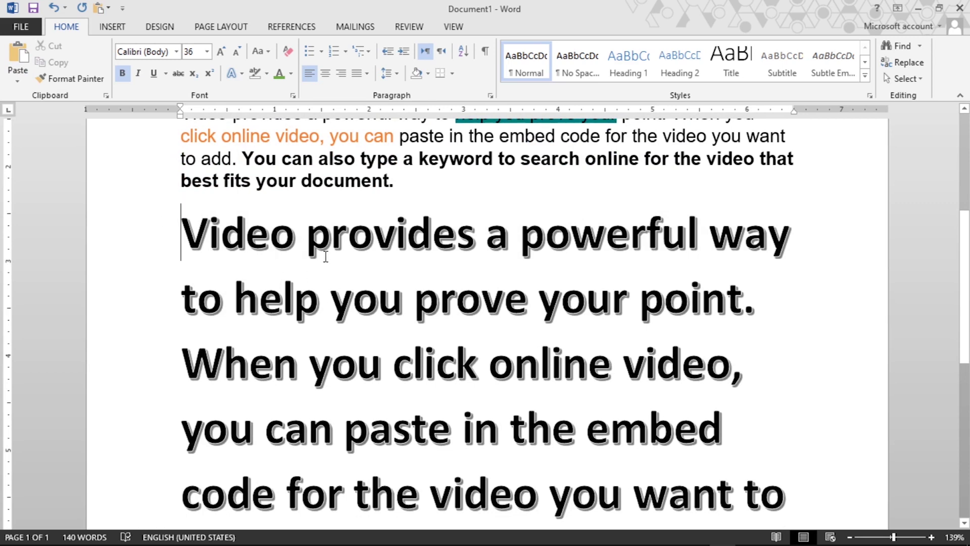
pyautogui.scroll(-2, 347, 281)
pyautogui.scroll(-2, 347, 282)
pyautogui.scroll(-3, 429, 328)
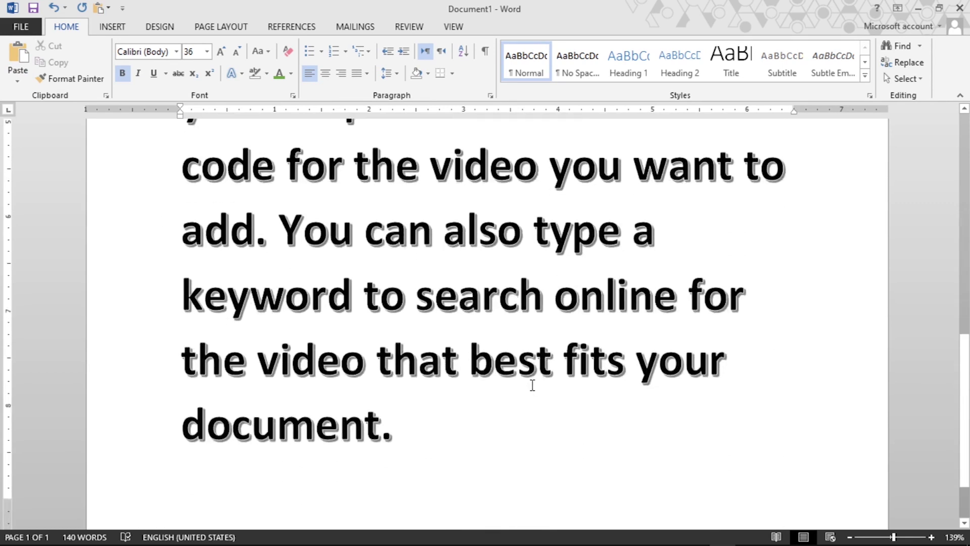
pyautogui.scroll(-5, 518, 376)
pyautogui.scroll(1, 238, 199)
pyautogui.scroll(2, 238, 199)
pyautogui.scroll(2, 222, 192)
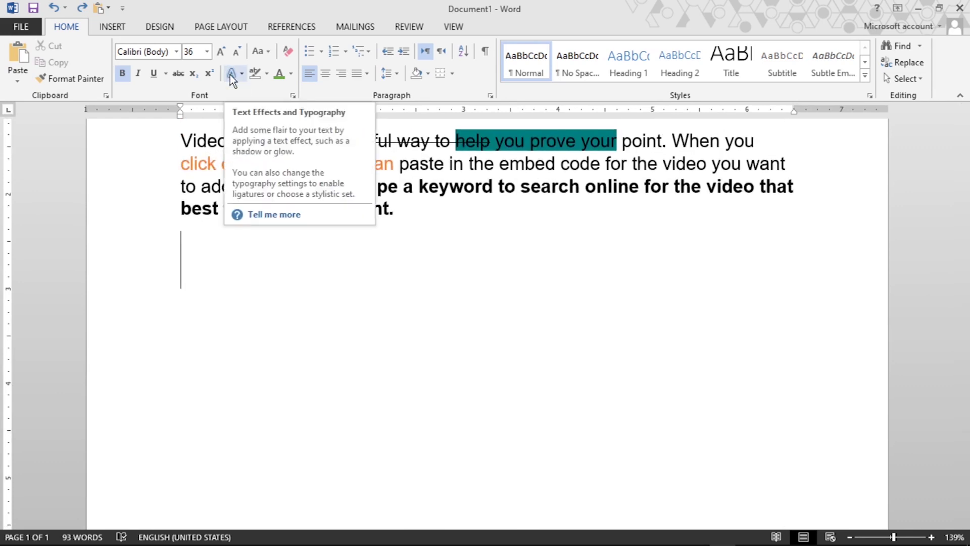
# - Paste the paragraph as text only again, then undo the oversized result
pyautogui.click(20, 80)
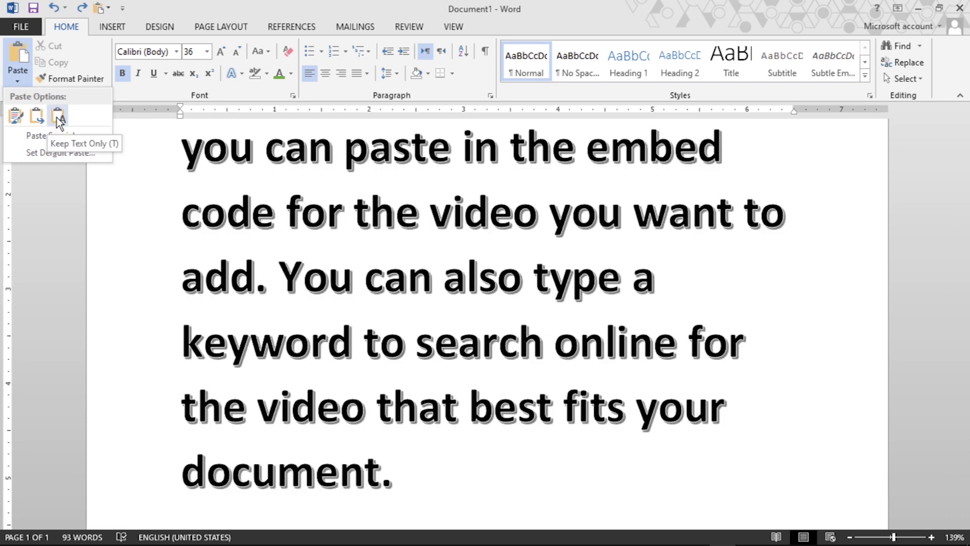
pyautogui.click(56, 117)
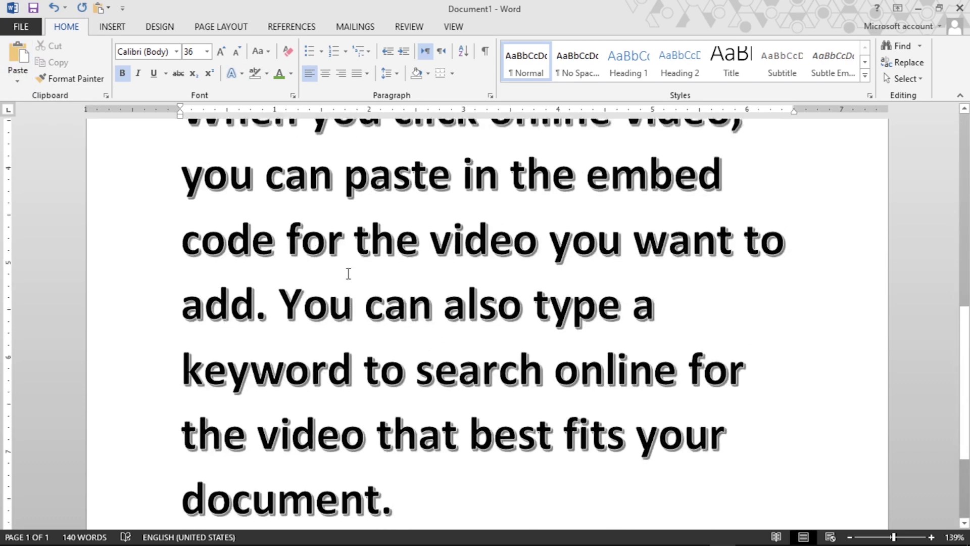
pyautogui.scroll(2, 351, 273)
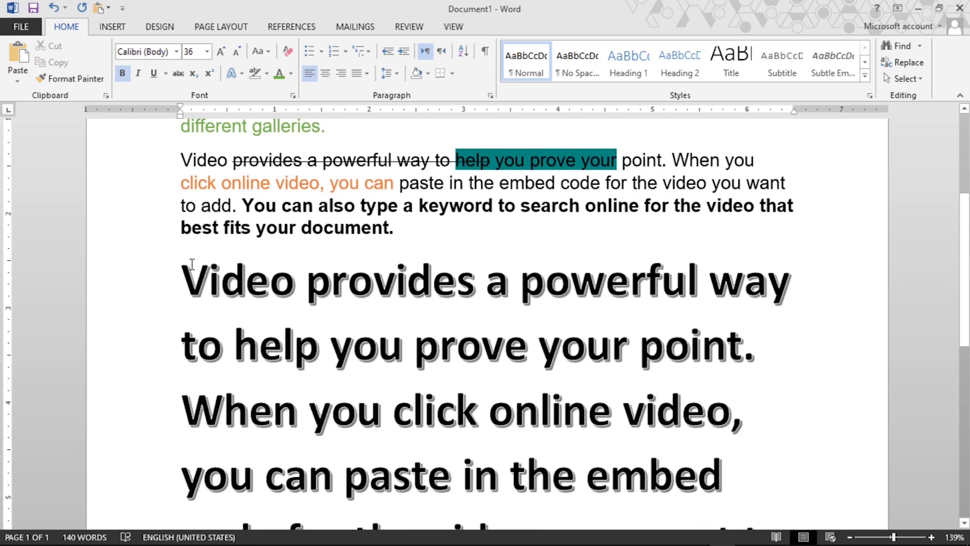
pyautogui.hotkey('ctrl', 'z')
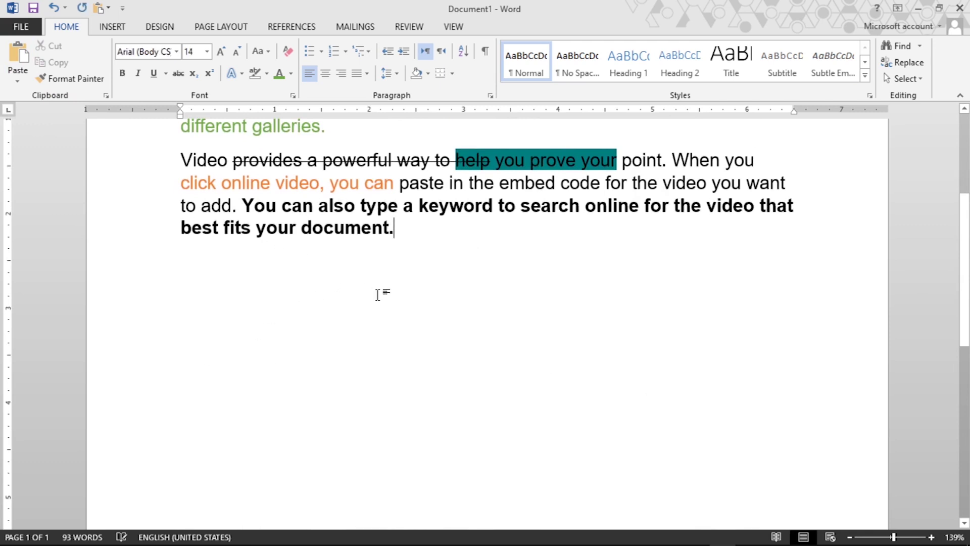
# - Start a new paragraph, clear its formatting, and paste the Video paragraph as plain text
pyautogui.press('Return')
pyautogui.click(287, 51)
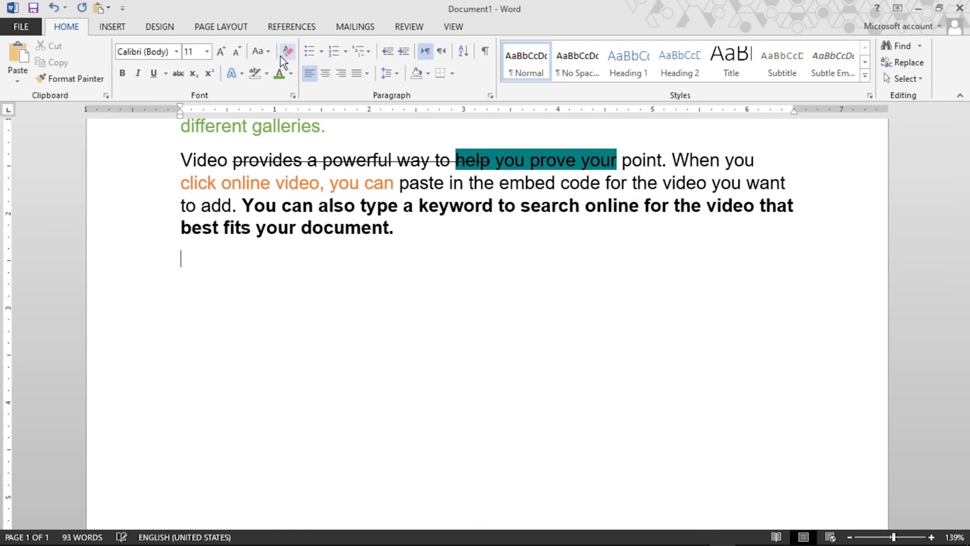
pyautogui.click(18, 85)
pyautogui.click(58, 117)
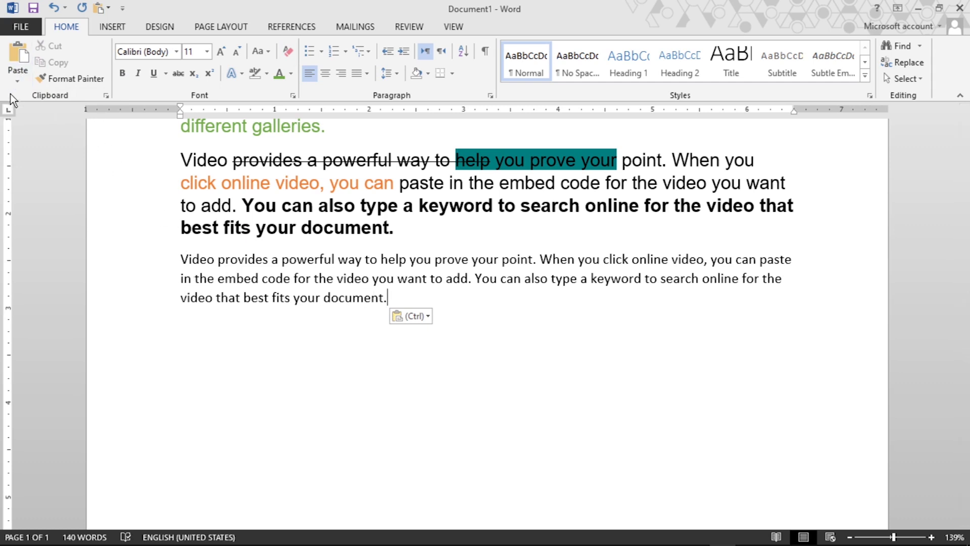
pyautogui.click(17, 81)
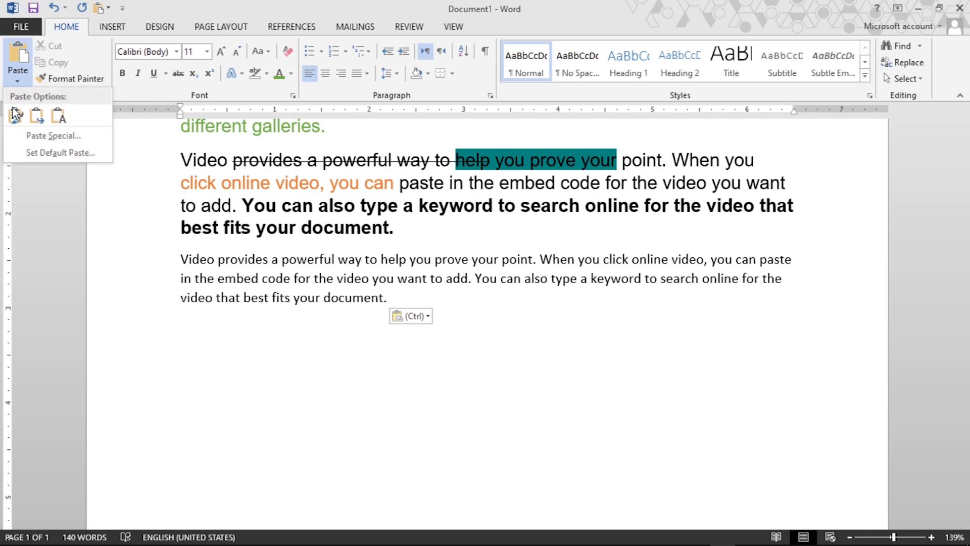
pyautogui.click(208, 7)
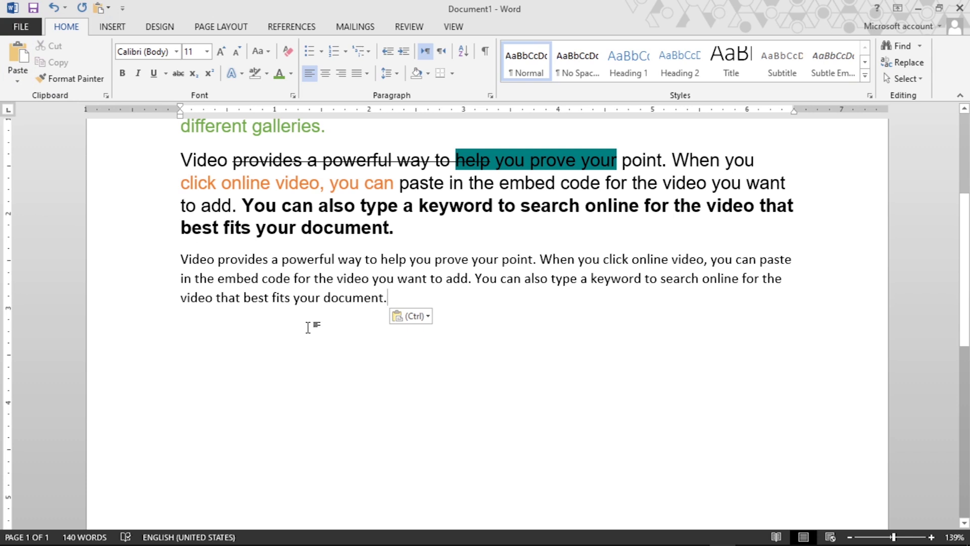
# - Select all text in the document and delete it, leaving the page empty
pyautogui.scroll(5, 382, 394)
pyautogui.hotkey('ctrl', 'v')
pyautogui.scroll(2, 450, 368)
pyautogui.hotkey('ctrl', 'a')
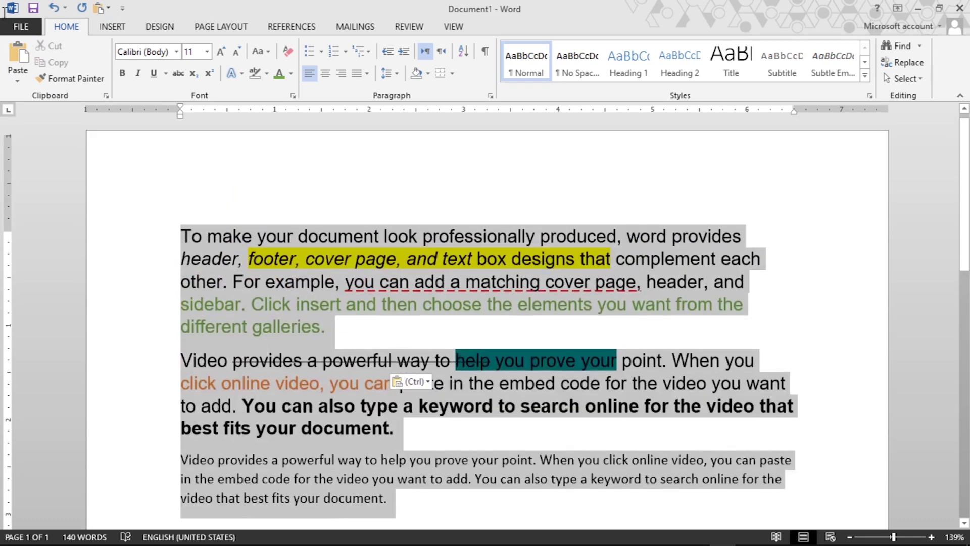
pyautogui.press('Delete')
# - Generate two sample paragraphs with =rand(2)
pyautogui.write('=rad')
pyautogui.press('BackSpace')
pyautogui.write('nd(2)')
pyautogui.press('Return')
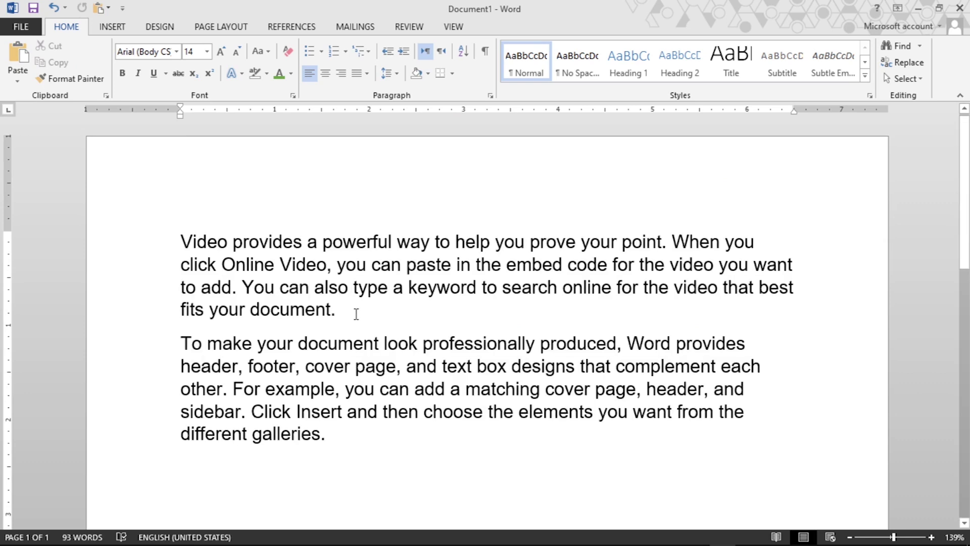
# - Make the first "Video provides" paragraph orange, 18 pt and bold
pyautogui.moveTo(367, 308); pyautogui.dragTo(152, 233)
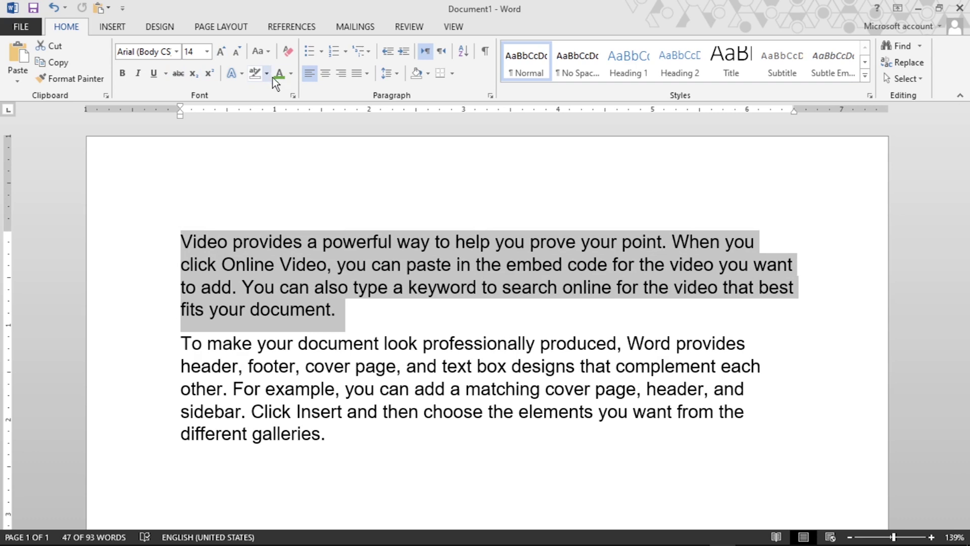
pyautogui.click(292, 74)
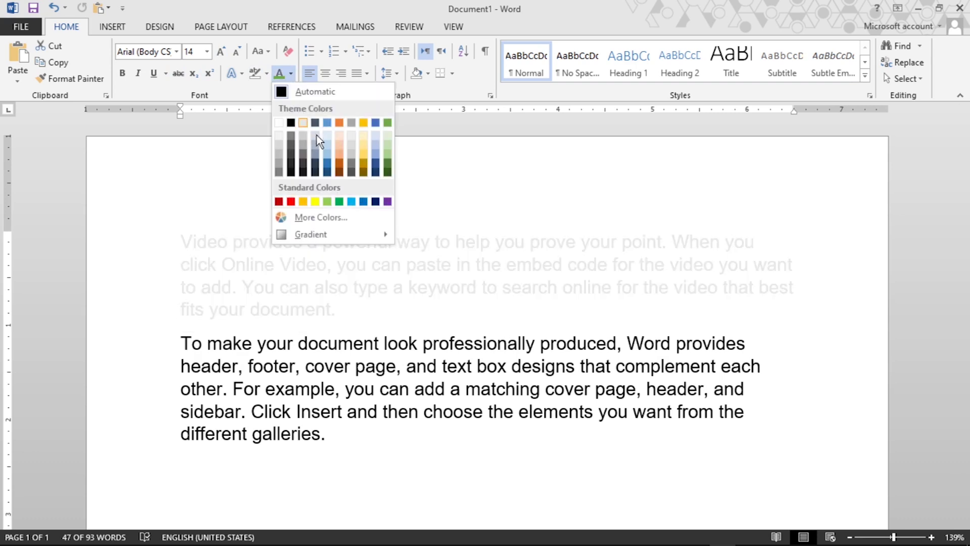
pyautogui.click(342, 125)
pyautogui.click(219, 49)
pyautogui.click(219, 50)
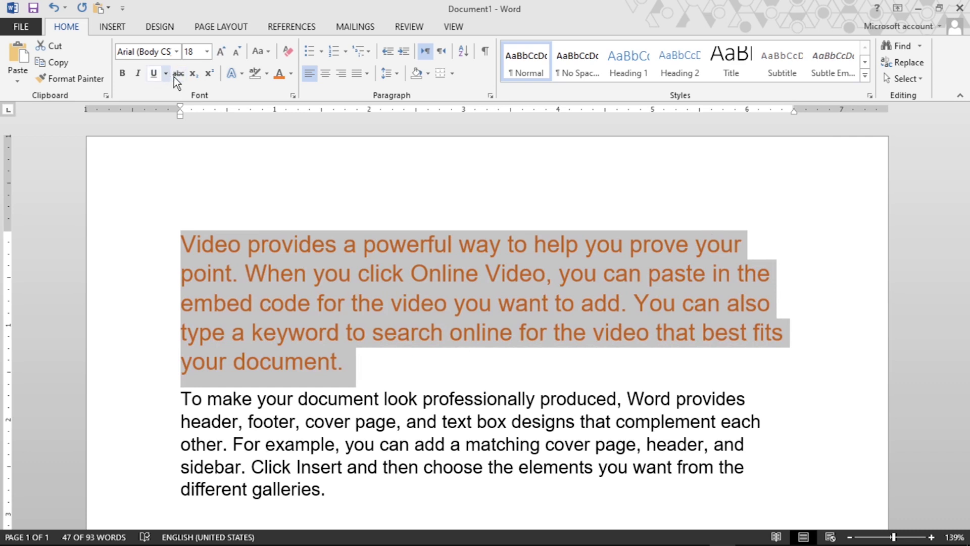
pyautogui.click(119, 73)
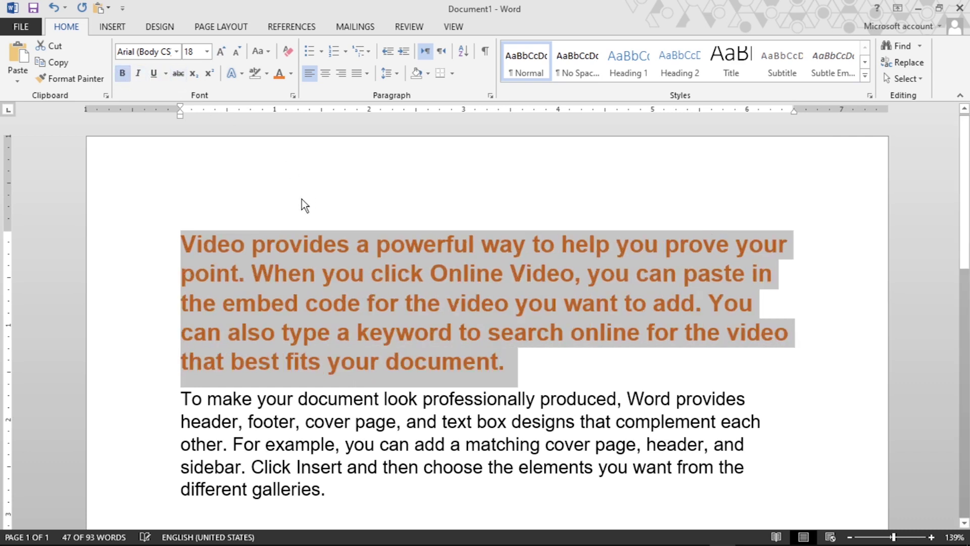
pyautogui.click(291, 243)
# - Select the phrase "you click Online Video" in the first paragraph
pyautogui.scroll(-1, 571, 278)
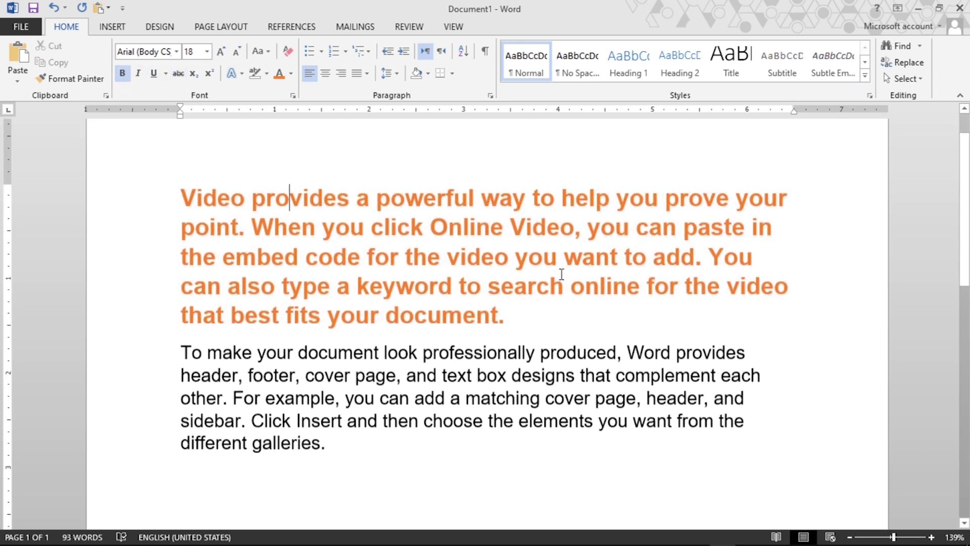
pyautogui.moveTo(462, 385)
pyautogui.mouseDown()
pyautogui.moveTo(455, 397)
pyautogui.moveTo(323, 397)
pyautogui.mouseUp()
pyautogui.click(273, 376)
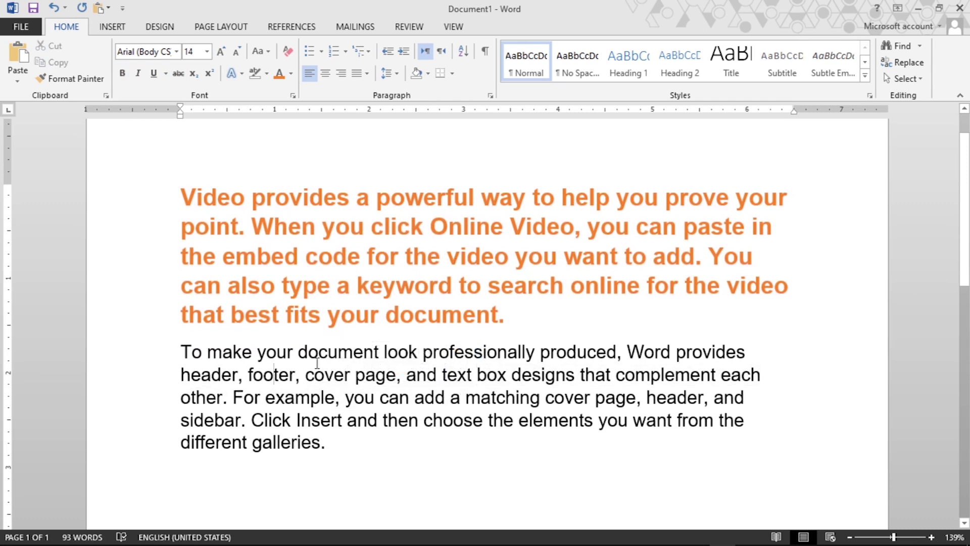
pyautogui.moveTo(491, 315); pyautogui.dragTo(406, 256)
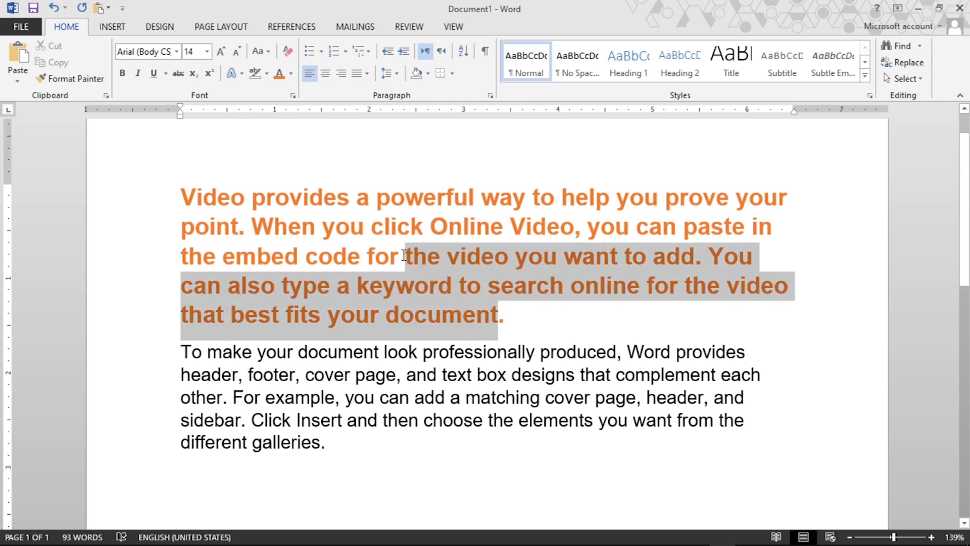
pyautogui.click(350, 227)
pyautogui.moveTo(449, 398); pyautogui.dragTo(266, 398)
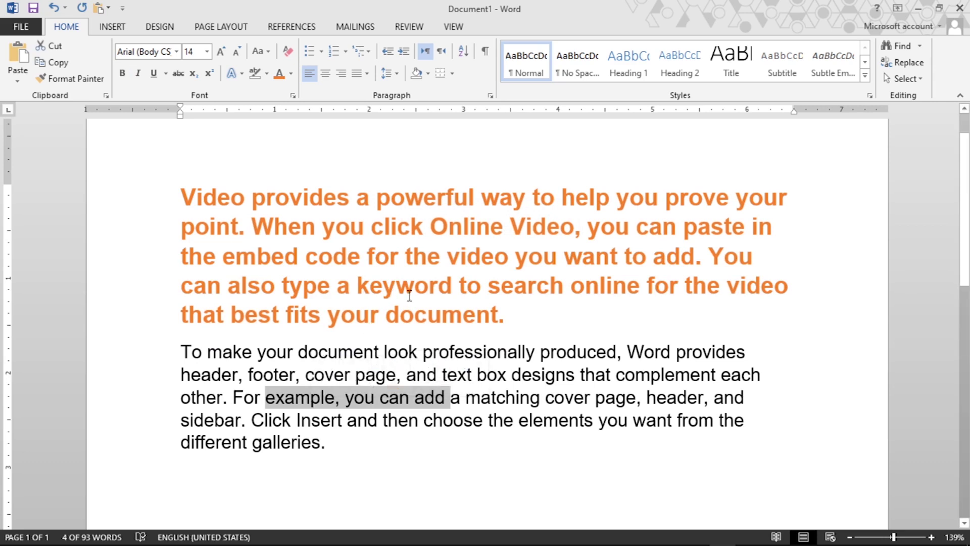
pyautogui.moveTo(363, 227); pyautogui.dragTo(460, 288)
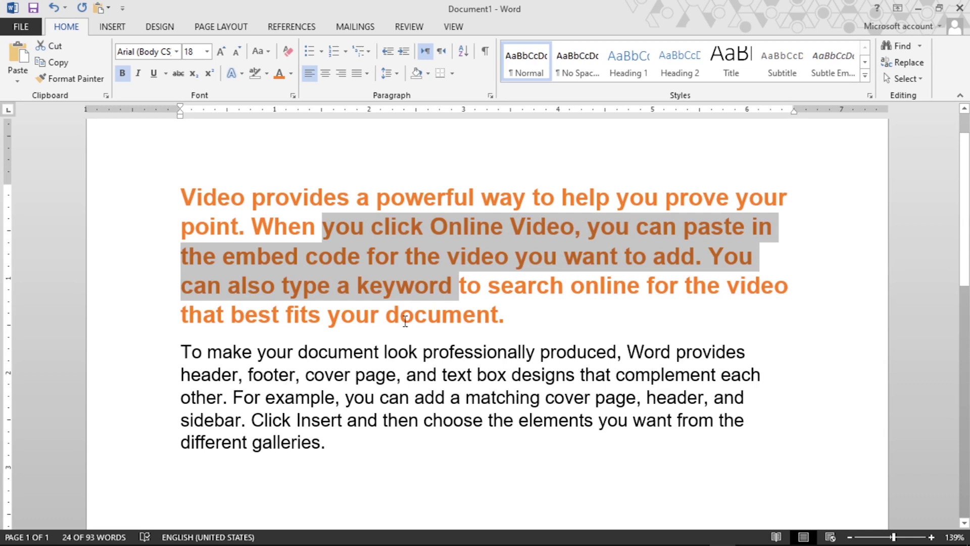
pyautogui.click(445, 257)
pyautogui.moveTo(367, 227); pyautogui.dragTo(548, 229)
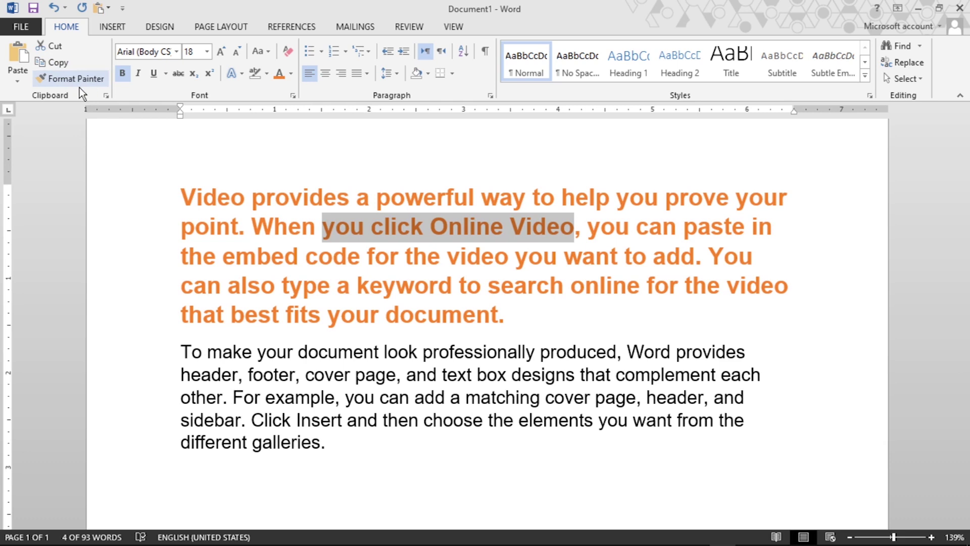
# - Copy the orange bold 18 pt formatting onto "footer, cover page, and text box" with Format Painter
pyautogui.click(66, 77)
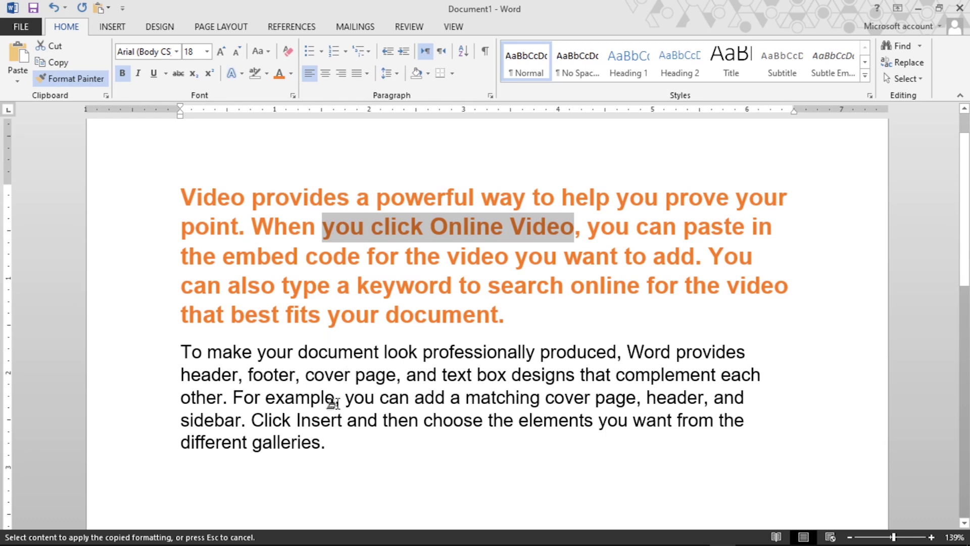
pyautogui.moveTo(247, 375)
pyautogui.mouseDown()
pyautogui.moveTo(503, 374)
pyautogui.moveTo(507, 366)
pyautogui.mouseUp()
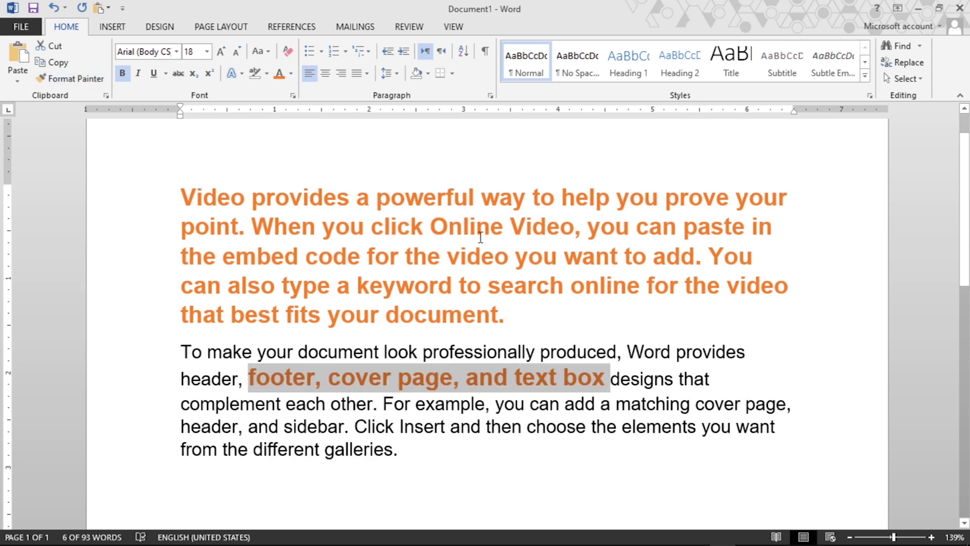
pyautogui.moveTo(433, 227); pyautogui.dragTo(543, 242)
pyautogui.doubleClick(500, 228)
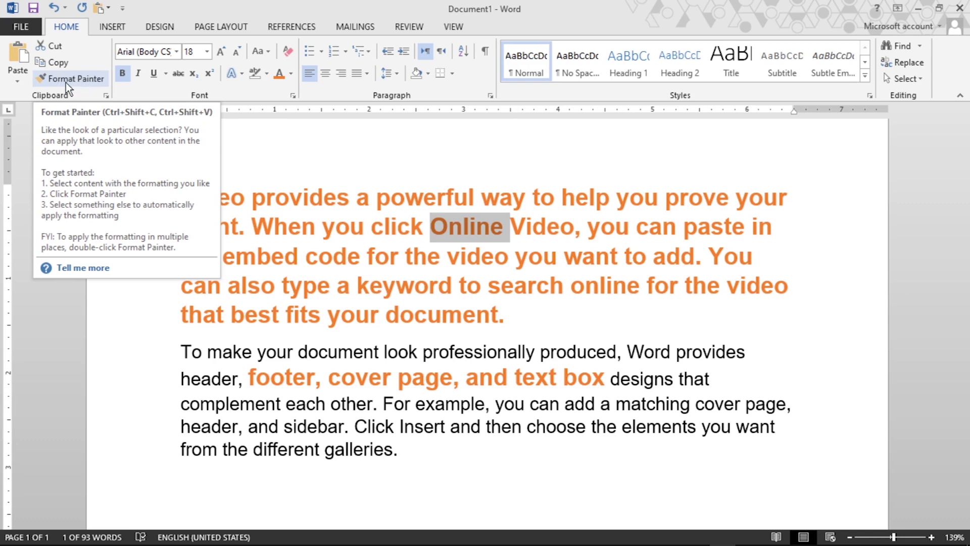
# - Paint the orange bold formatting onto both "and" words and part of "designs"
pyautogui.click(64, 80)
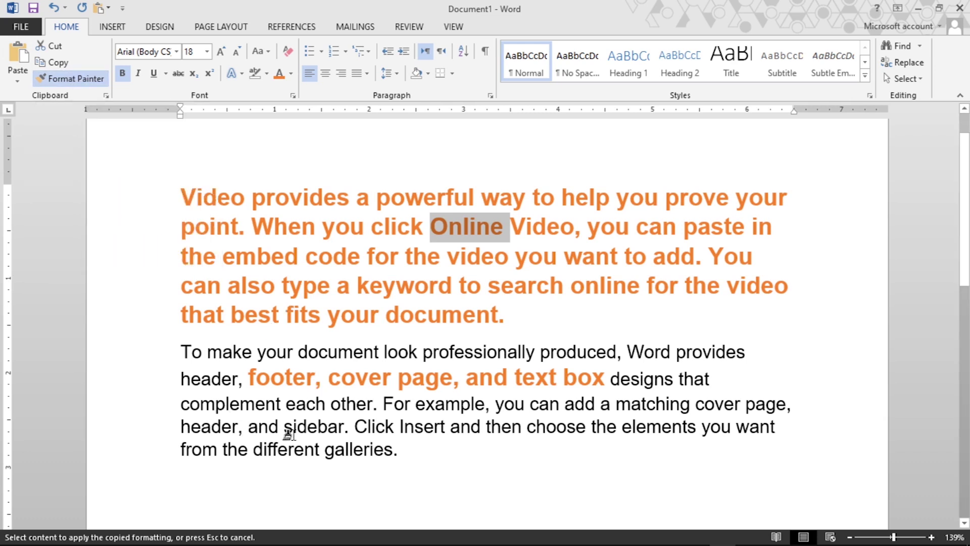
pyautogui.moveTo(248, 429); pyautogui.dragTo(286, 429)
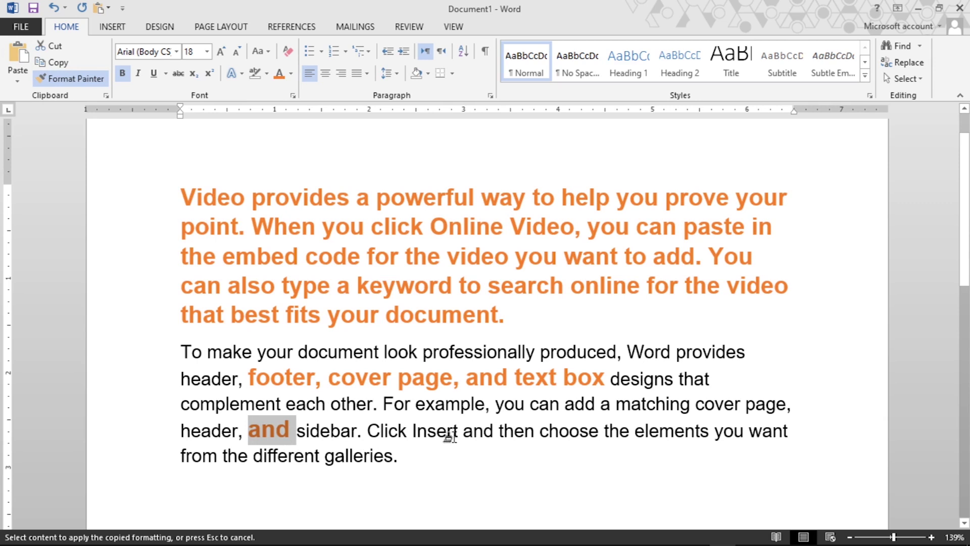
pyautogui.moveTo(464, 431); pyautogui.dragTo(505, 433)
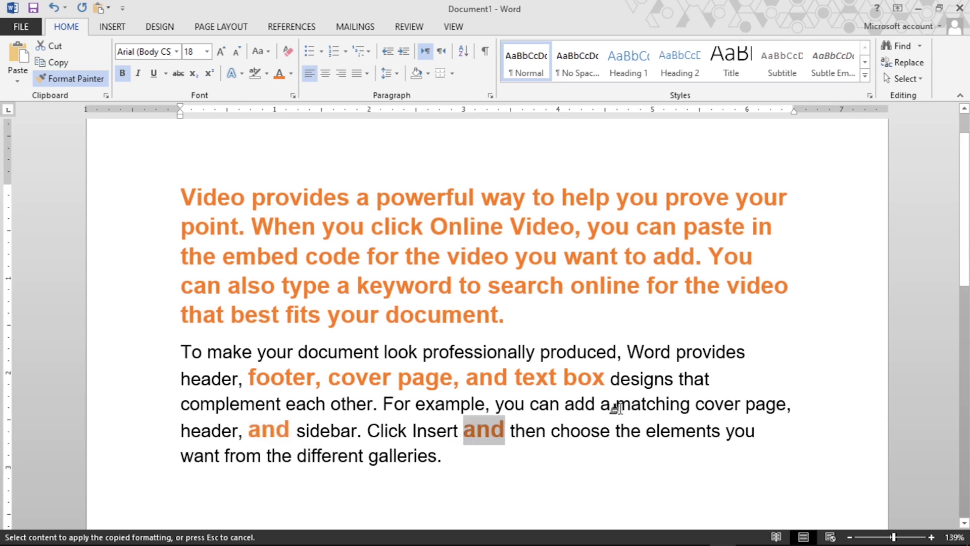
pyautogui.moveTo(631, 379)
pyautogui.mouseDown()
pyautogui.moveTo(670, 360)
pyautogui.moveTo(713, 357)
pyautogui.mouseUp()
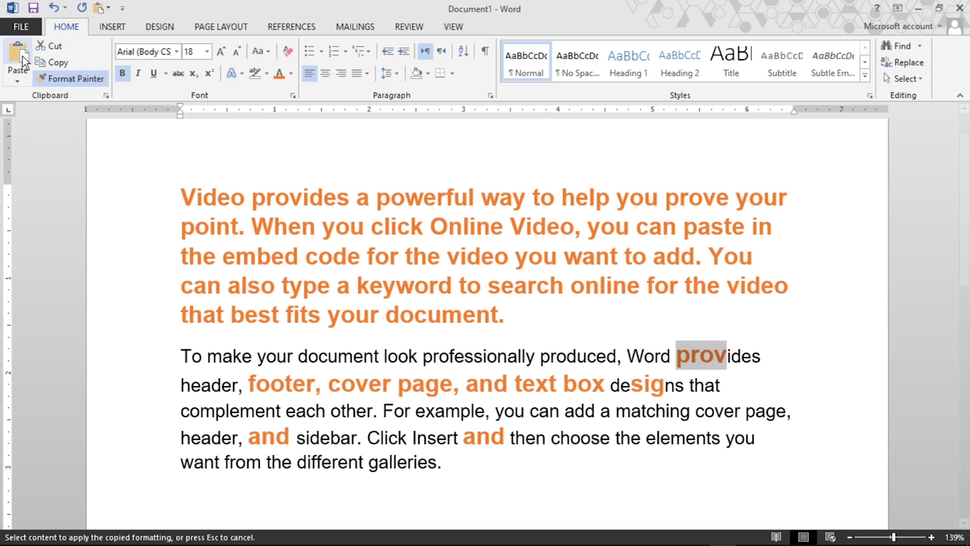
pyautogui.click(51, 78)
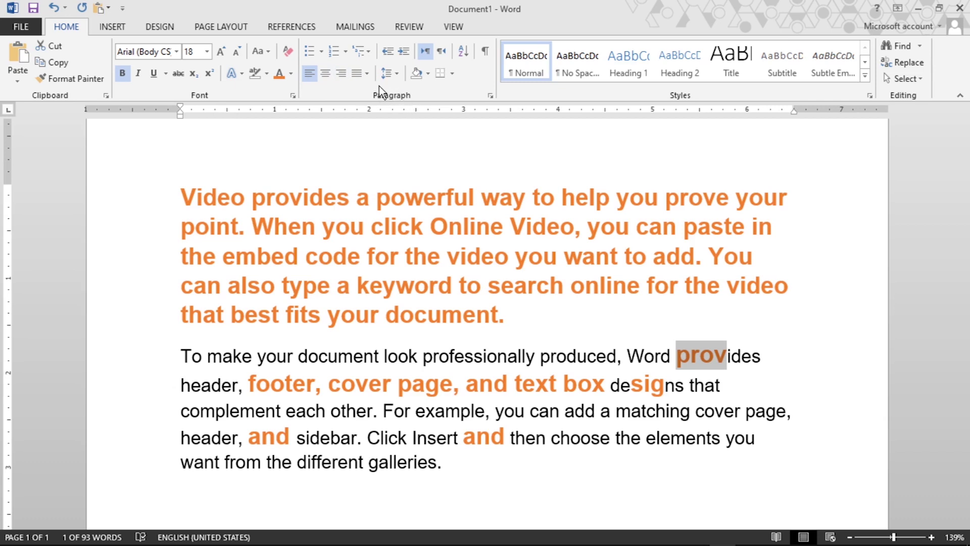
pyautogui.moveTo(463, 464); pyautogui.dragTo(115, 146)
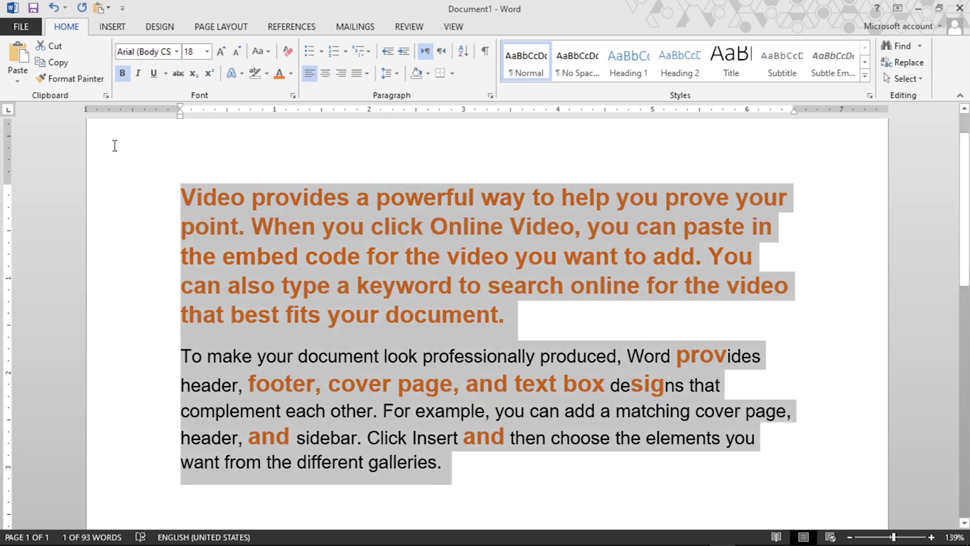
# - Replace the sample text with the heading "Web Development:" and start a new line
pyautogui.press('Delete')
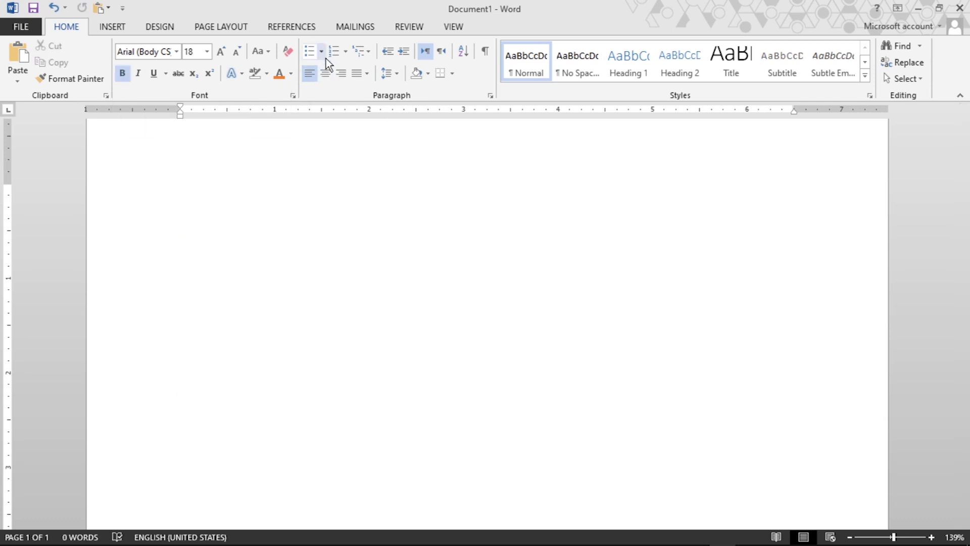
pyautogui.click(322, 51)
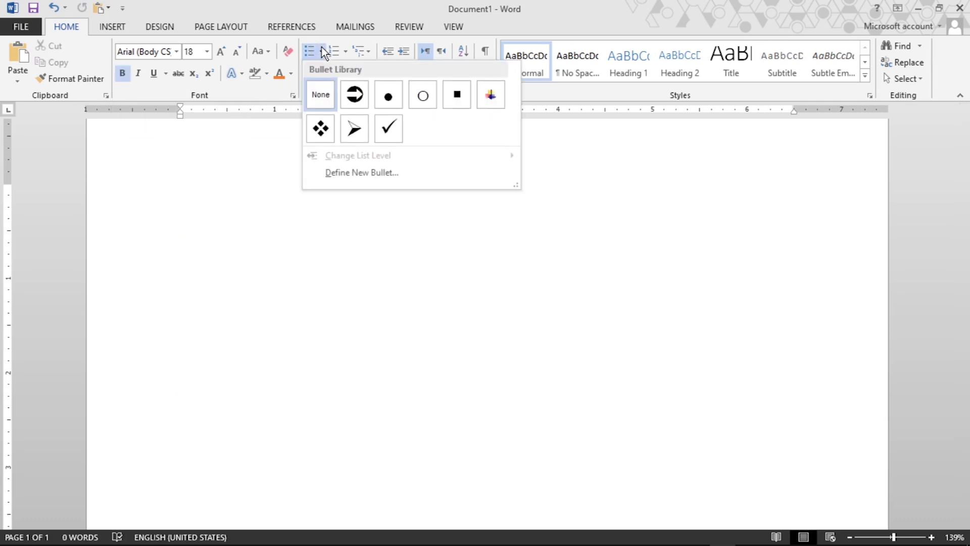
pyautogui.click(321, 47)
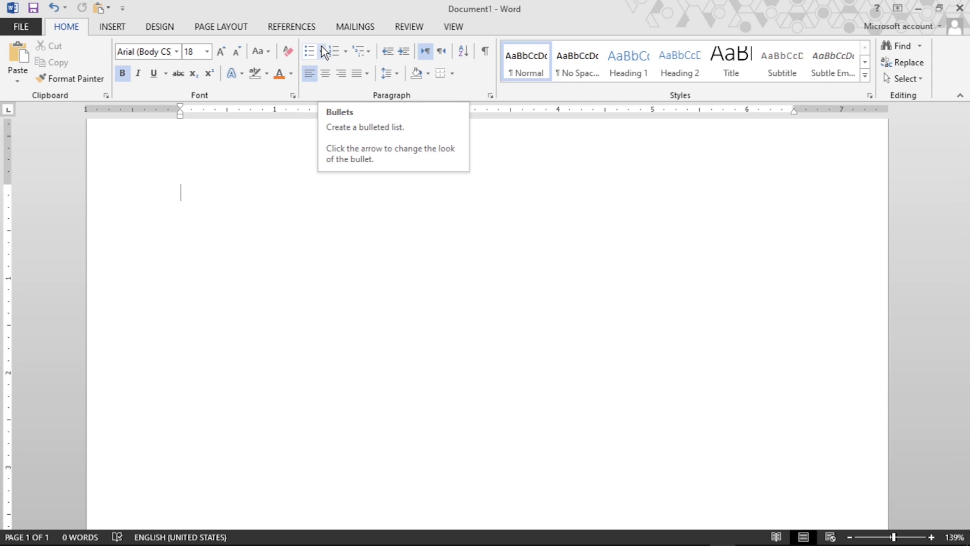
pyautogui.click(321, 47)
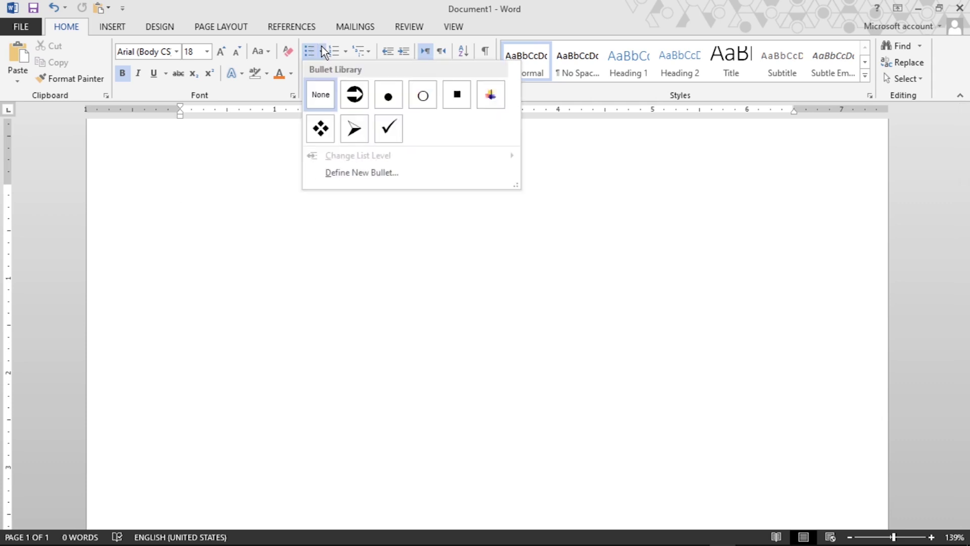
pyautogui.click(322, 46)
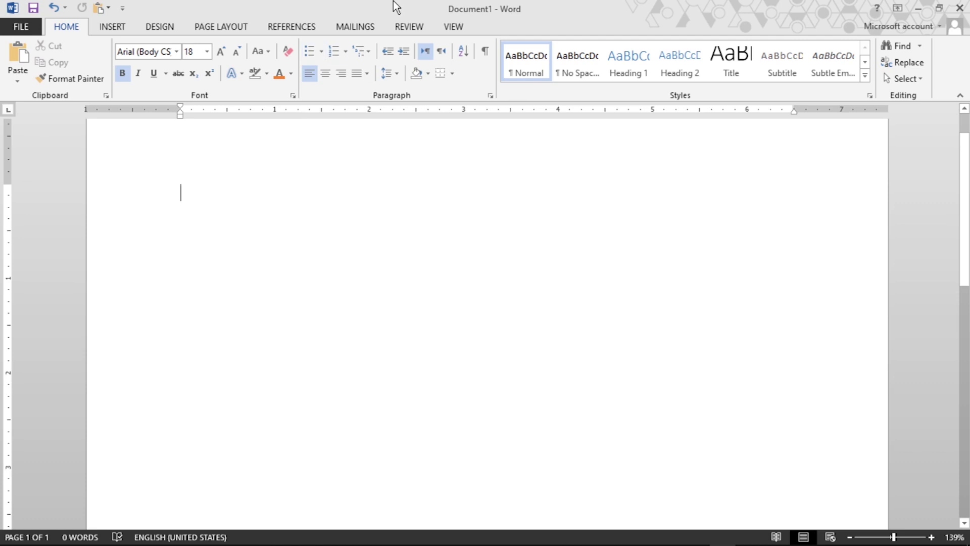
pyautogui.write('Web')
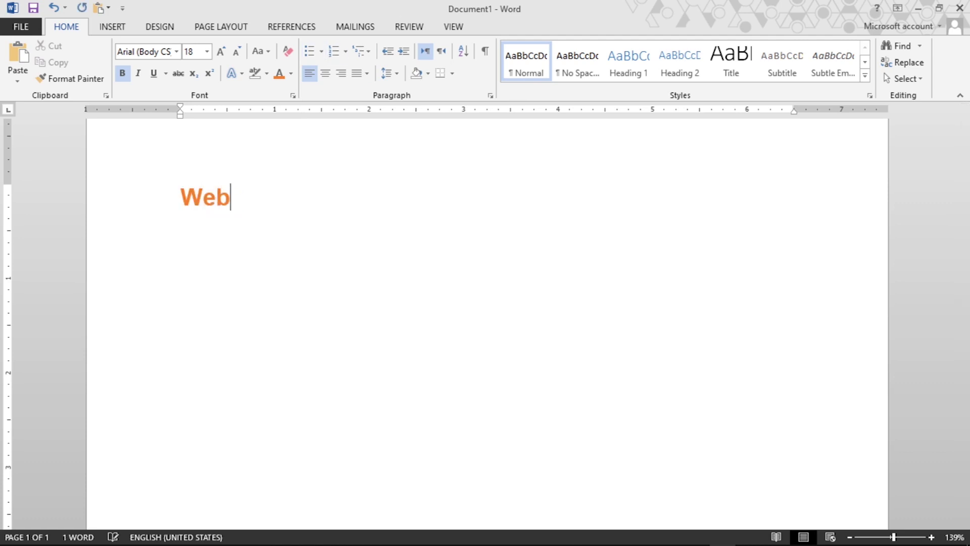
pyautogui.write(' Development:')
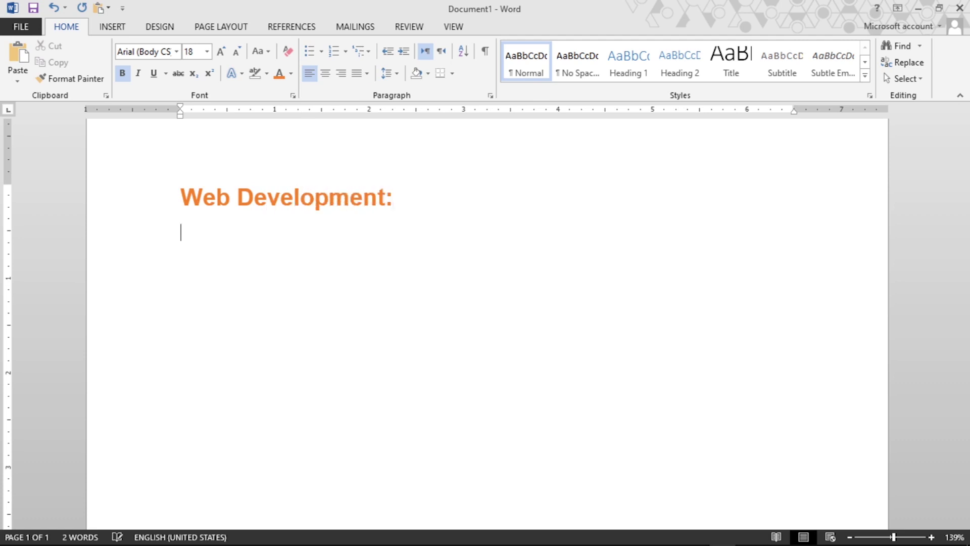
pyautogui.press('Return')
# - Add a filled-dot bulleted list: HTML, CSS, JavaScript, PHP, Mysql
pyautogui.click(322, 52)
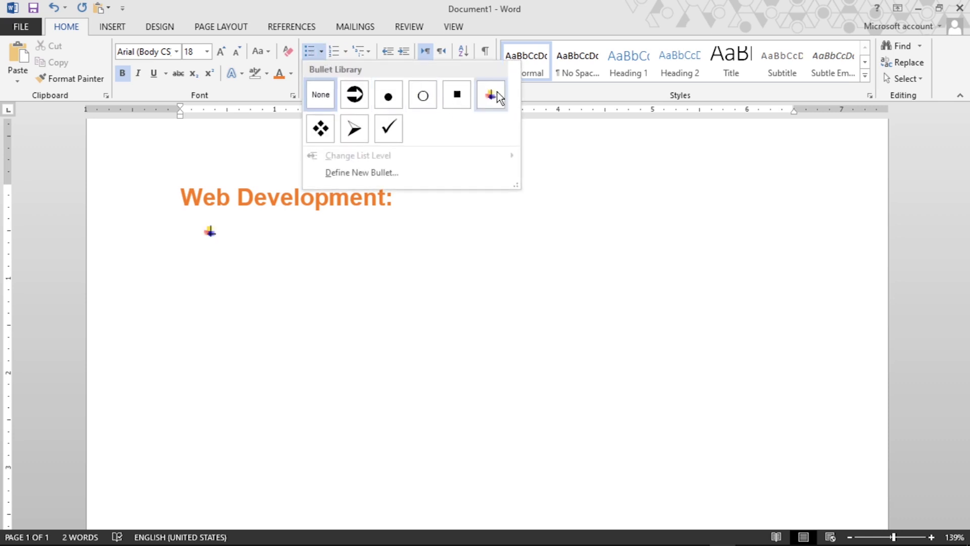
pyautogui.click(389, 97)
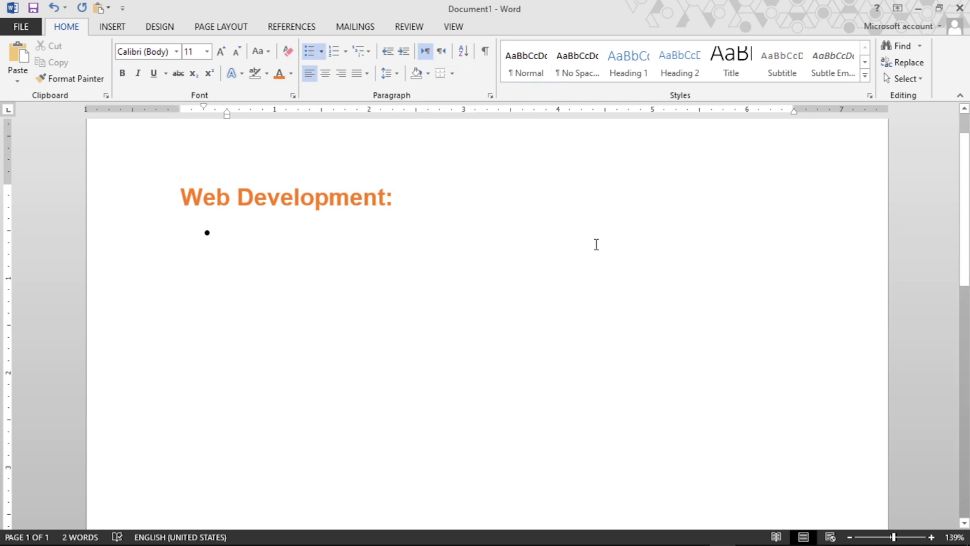
pyautogui.write('HTML ')
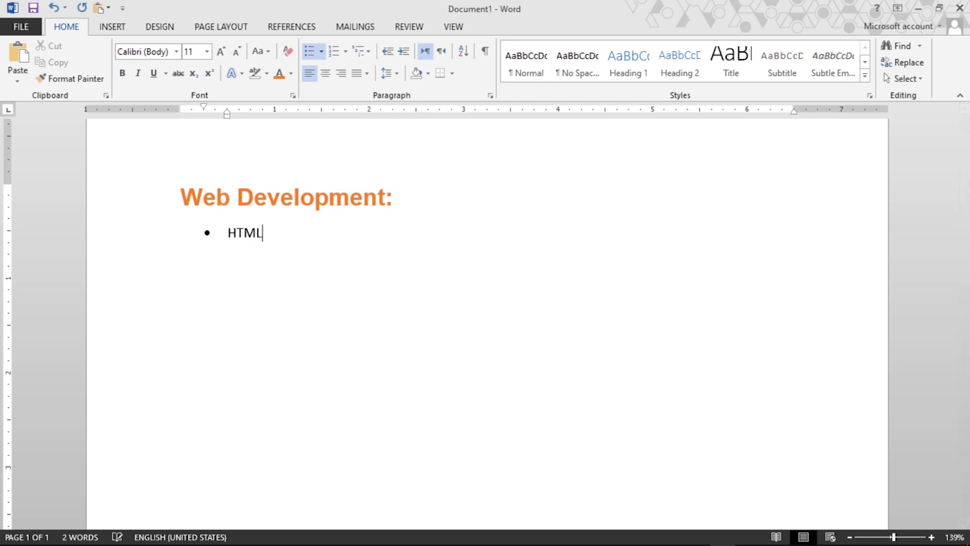
pyautogui.write('CSS')
pyautogui.press('Return')
pyautogui.write('JavaCRP')
pyautogui.press('BackSpace')
pyautogui.press('BackSpace')
pyautogui.press('BackSpace')
pyautogui.press('BackSpace')
pyautogui.write('Script ')
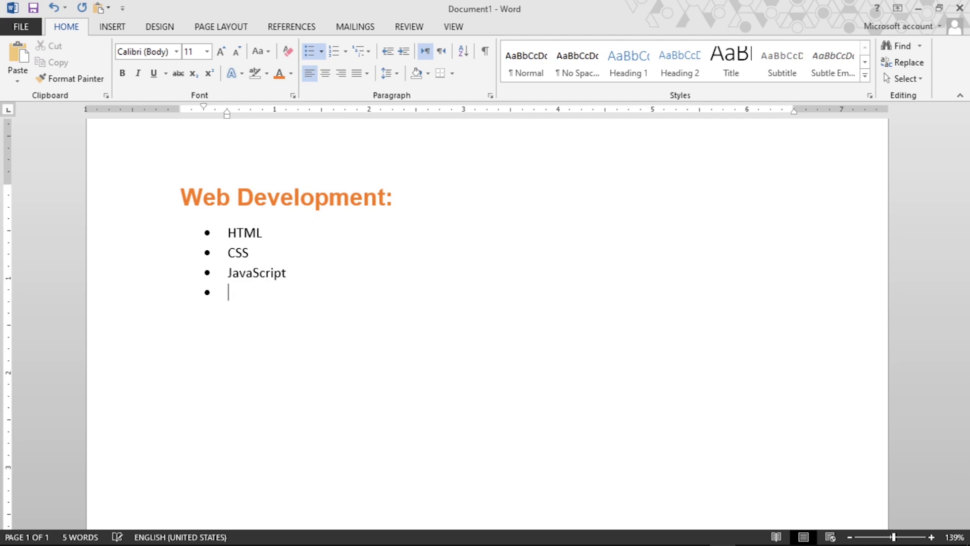
pyautogui.write('PHP')
pyautogui.press('Return')
pyautogui.write('Mysql')
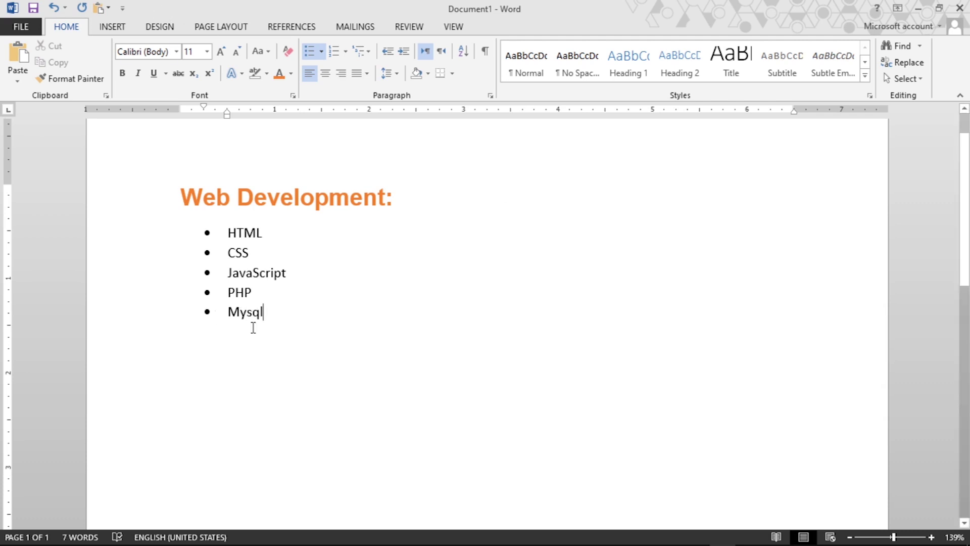
# - Select the five list items and try arrow bullets, then the colourful library bullet
pyautogui.moveTo(306, 332)
pyautogui.mouseDown()
pyautogui.moveTo(208, 249)
pyautogui.moveTo(209, 226)
pyautogui.mouseUp()
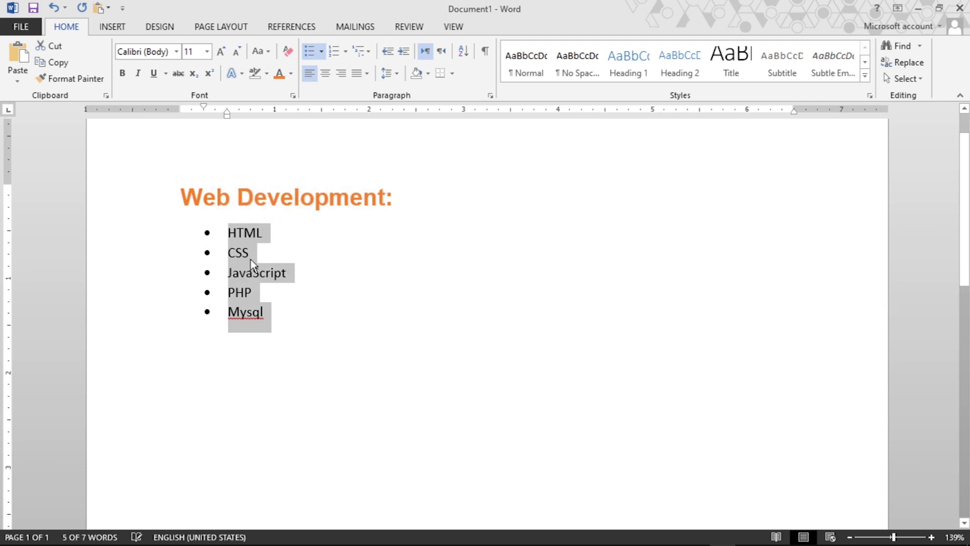
pyautogui.press('Right')
pyautogui.moveTo(264, 323); pyautogui.dragTo(206, 223)
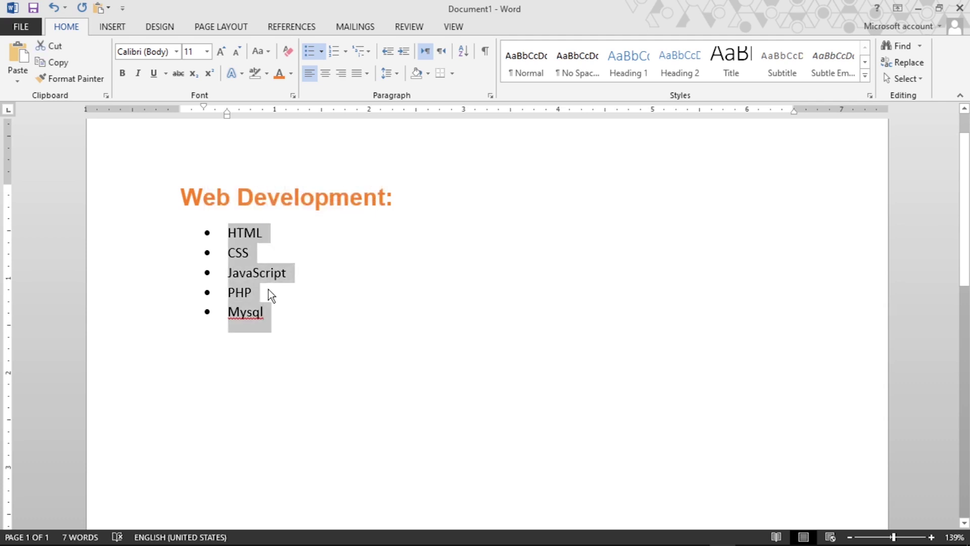
pyautogui.click(323, 53)
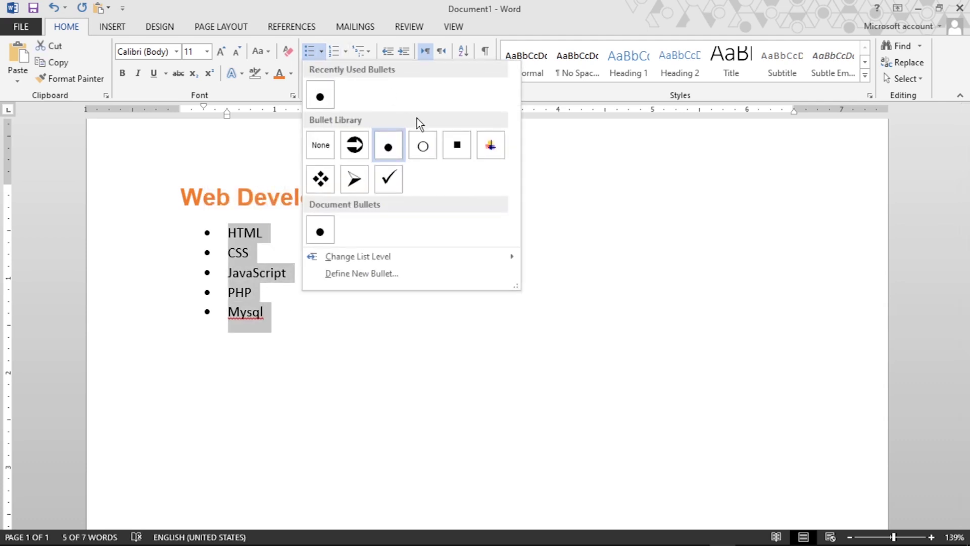
pyautogui.click(355, 145)
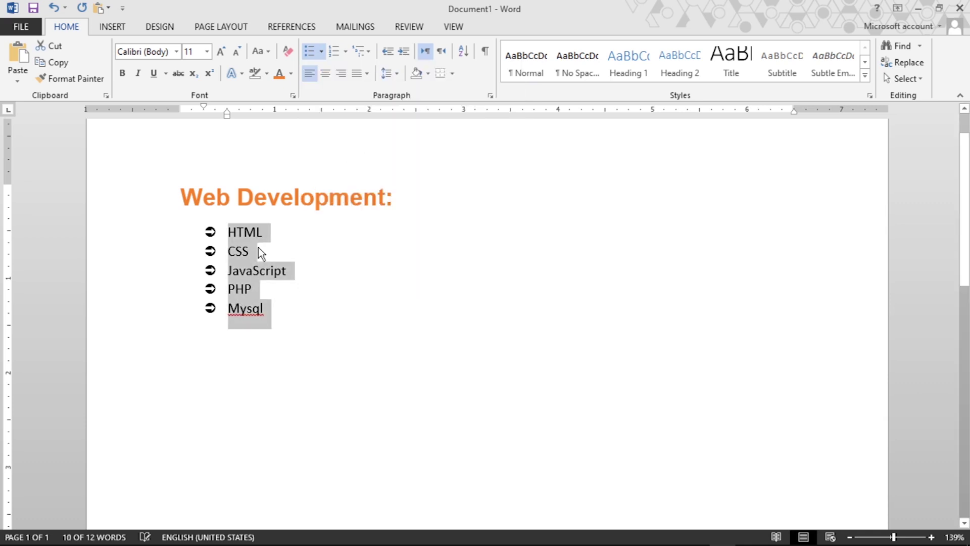
pyautogui.click(319, 56)
pyautogui.click(485, 146)
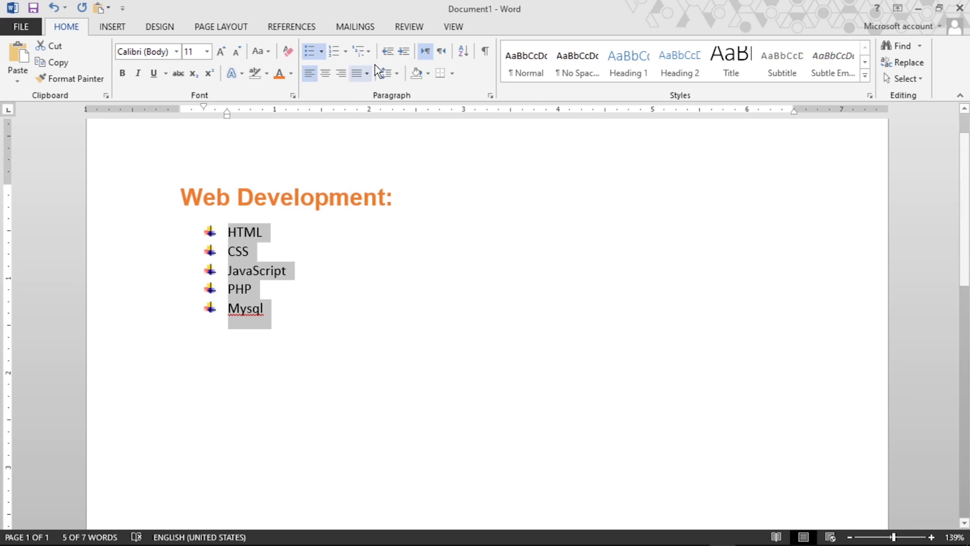
# - Define a new bullet using the club symbol and apply it to the list
pyautogui.click(322, 53)
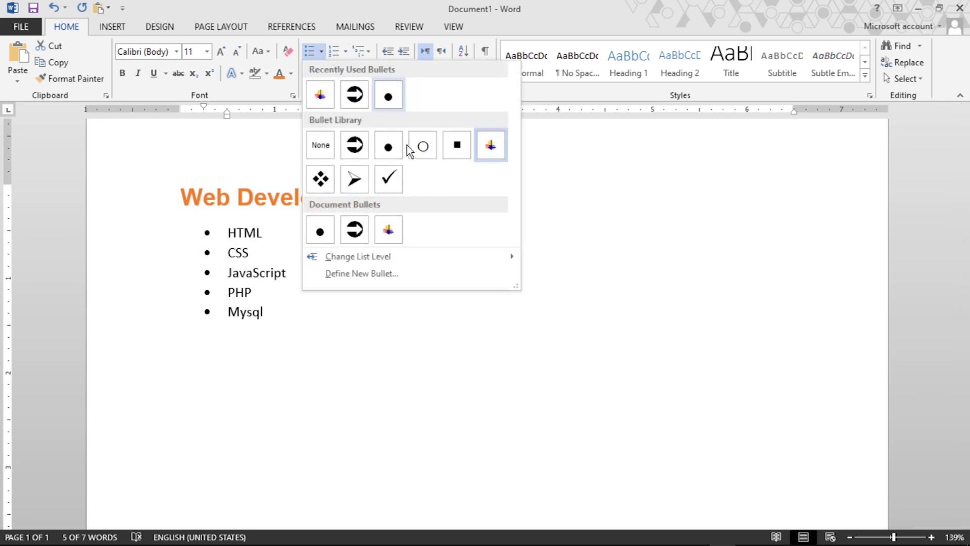
pyautogui.click(357, 276)
pyautogui.click(426, 183)
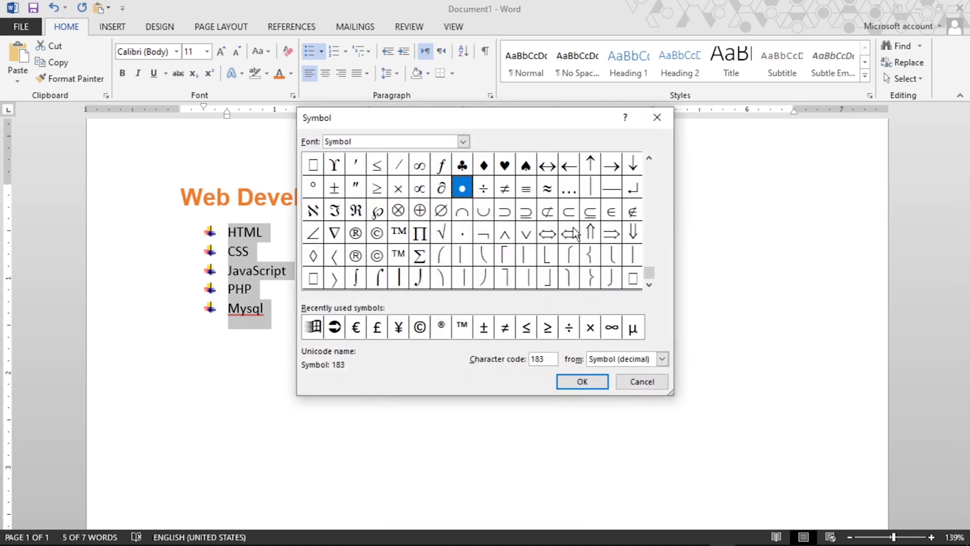
pyautogui.doubleClick(650, 158)
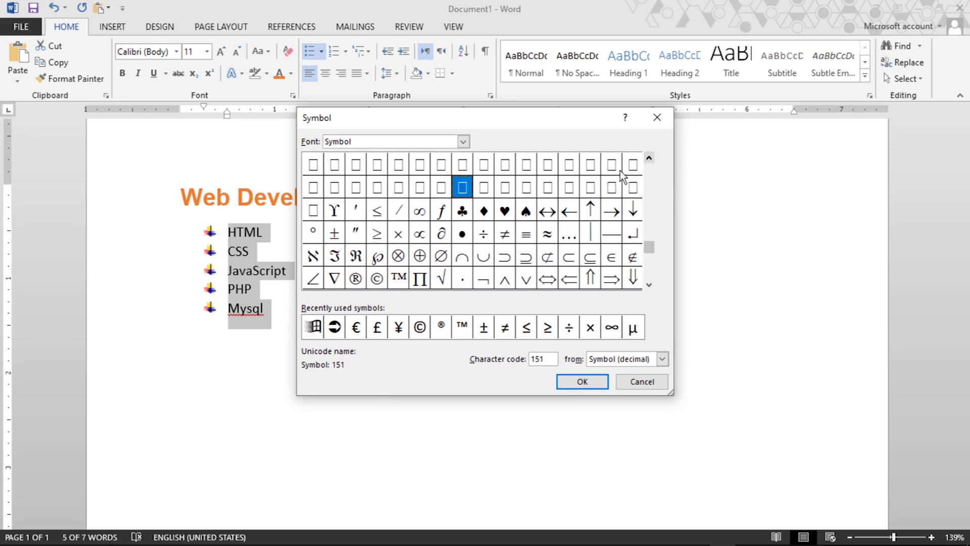
pyautogui.click(463, 213)
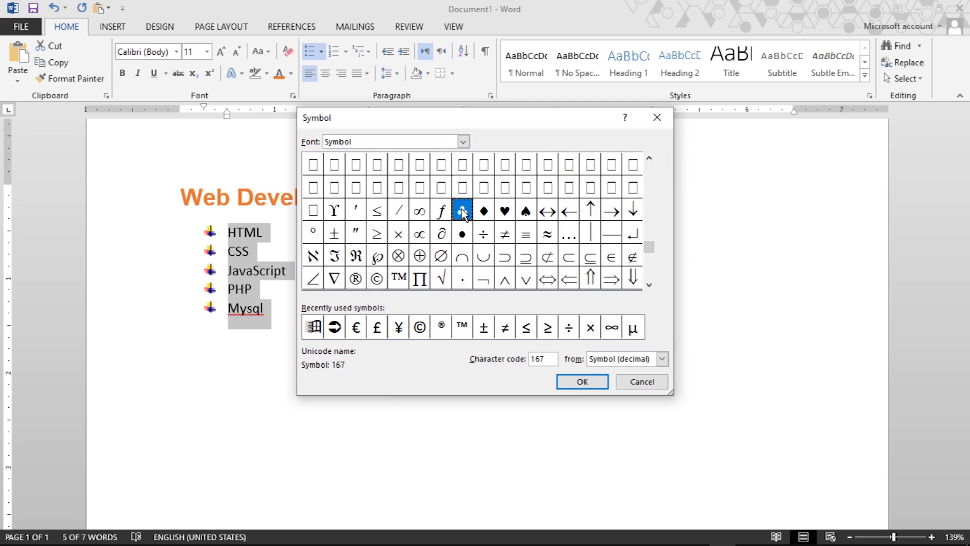
pyautogui.click(584, 385)
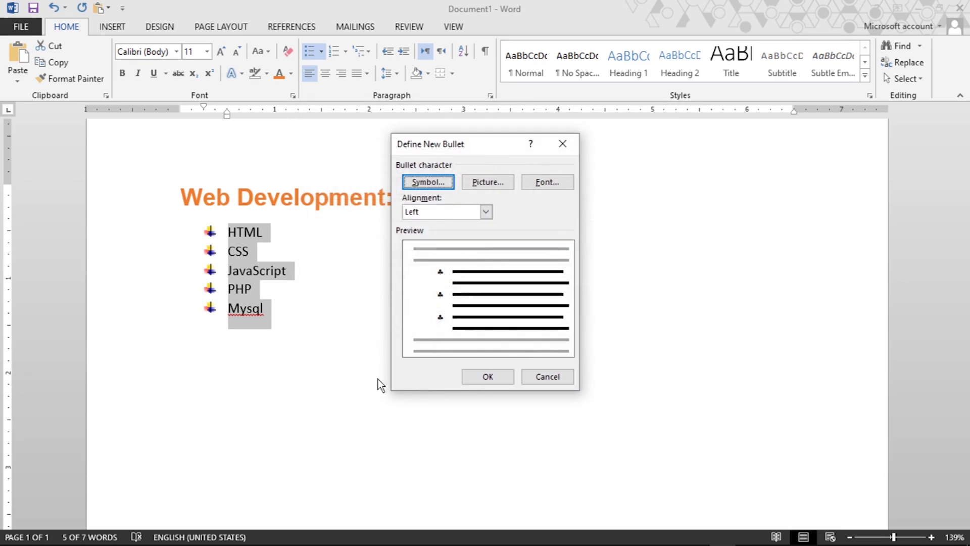
pyautogui.click(487, 377)
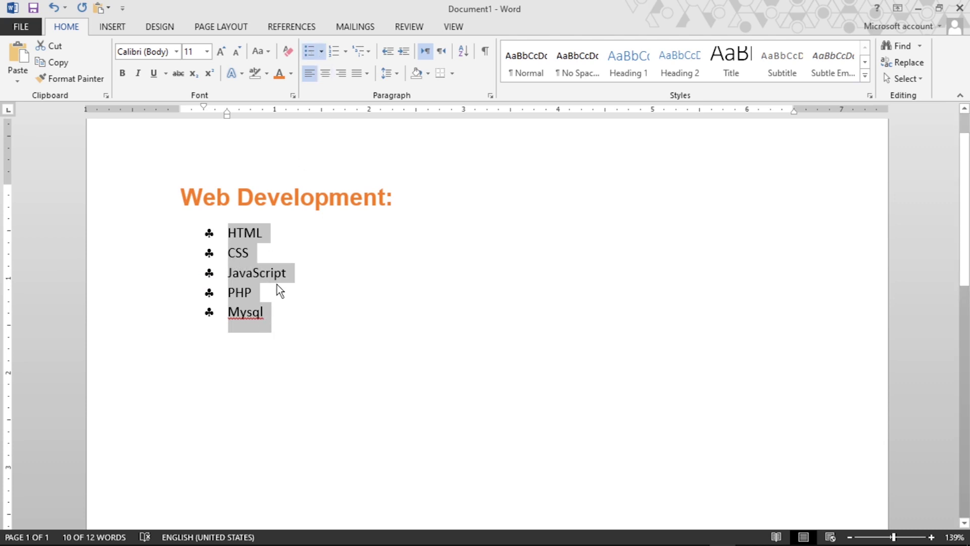
# - Replace the bullets on all five items with 1. 2. 3. numbering
pyautogui.click(310, 50)
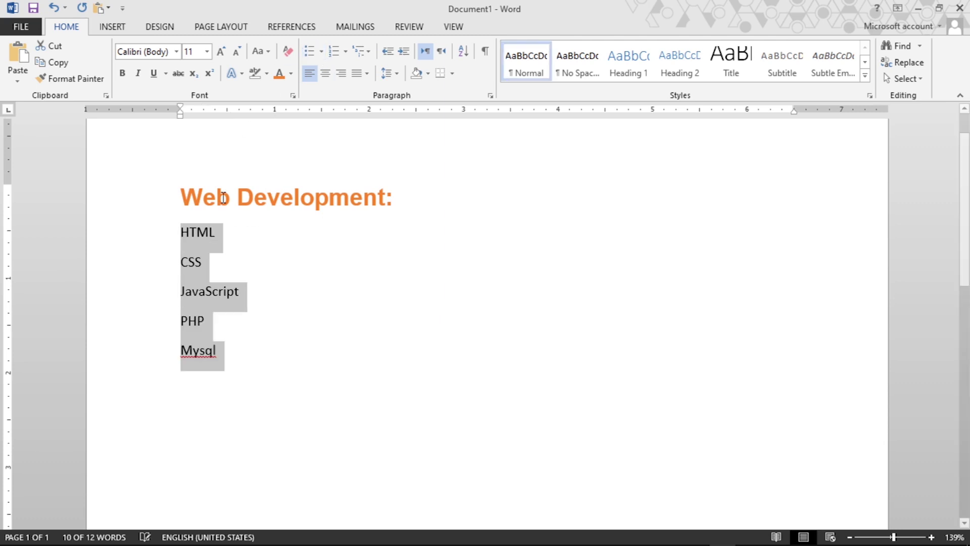
pyautogui.click(195, 246)
pyautogui.moveTo(237, 351); pyautogui.dragTo(159, 232)
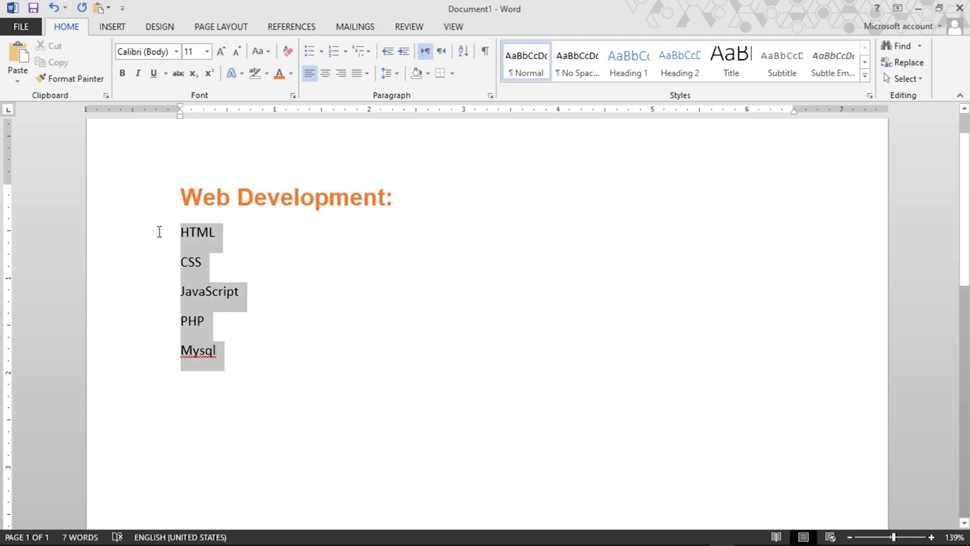
pyautogui.click(347, 53)
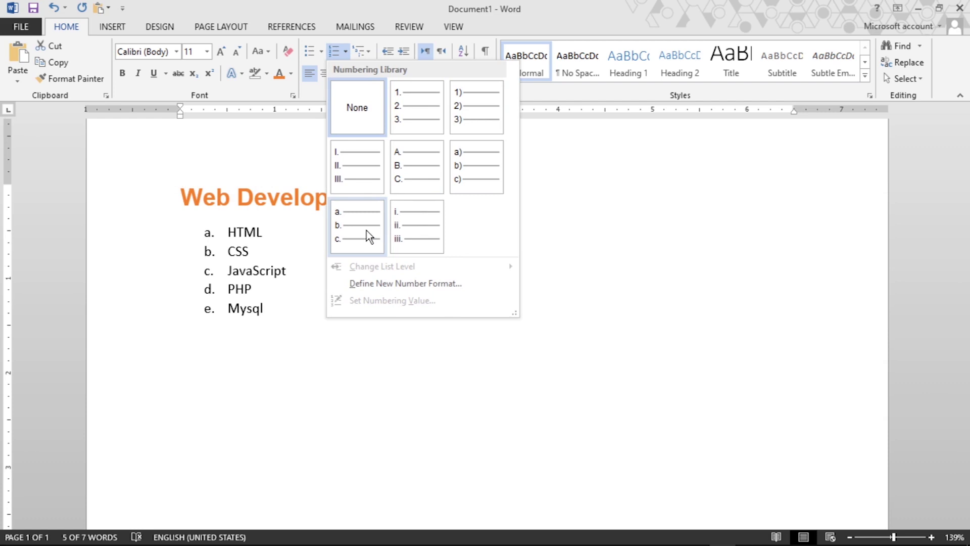
pyautogui.click(423, 107)
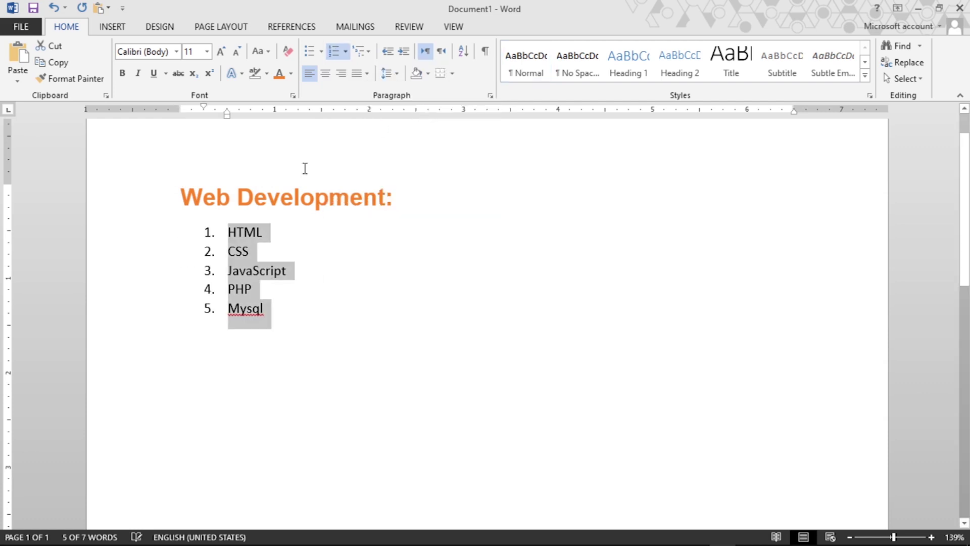
# - Add Ajax as item 6 below Mysql and start a seventh numbered item
pyautogui.click(258, 232)
pyautogui.click(310, 311)
pyautogui.press('Return')
pyautogui.write('Ajax')
pyautogui.press('Return')
pyautogui.write('Json')
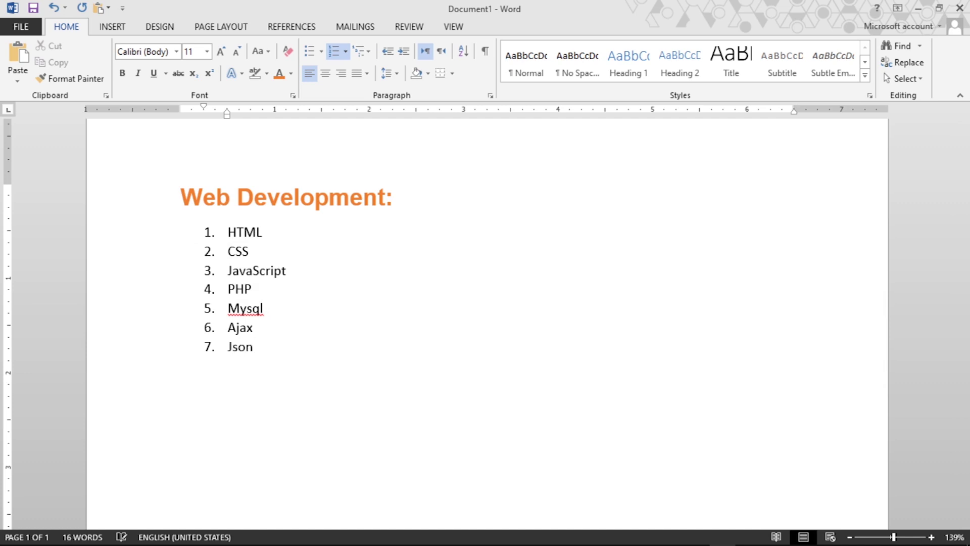
# - Cycle the seven-item list through 1), i. and a. numbering, ending with a. through g
pyautogui.moveTo(273, 348)
pyautogui.mouseDown()
pyautogui.moveTo(226, 322)
pyautogui.moveTo(305, 178)
pyautogui.mouseUp()
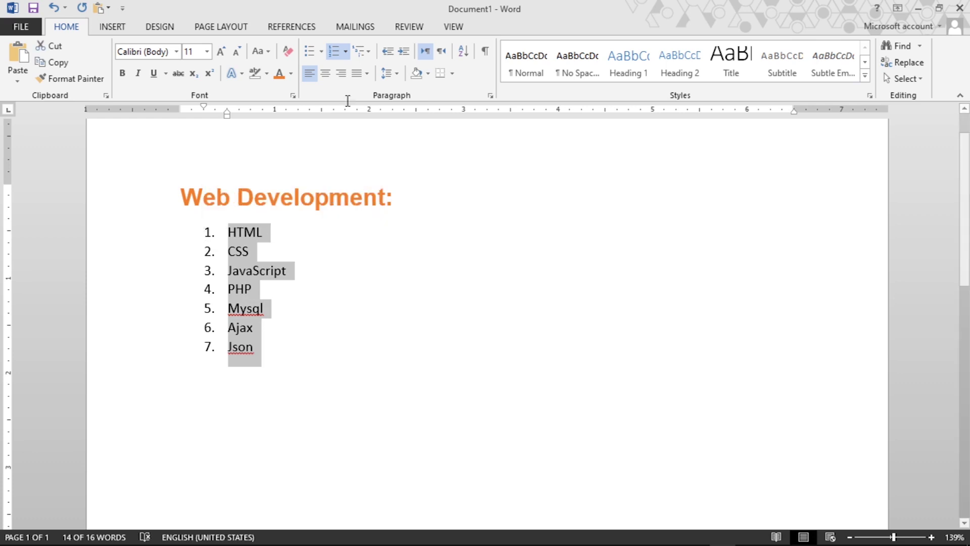
pyautogui.click(345, 47)
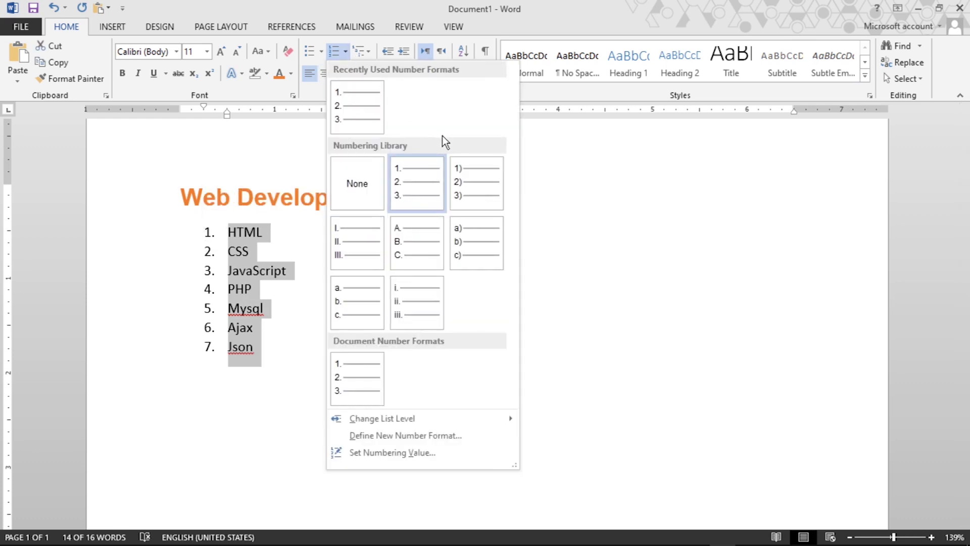
pyautogui.click(472, 182)
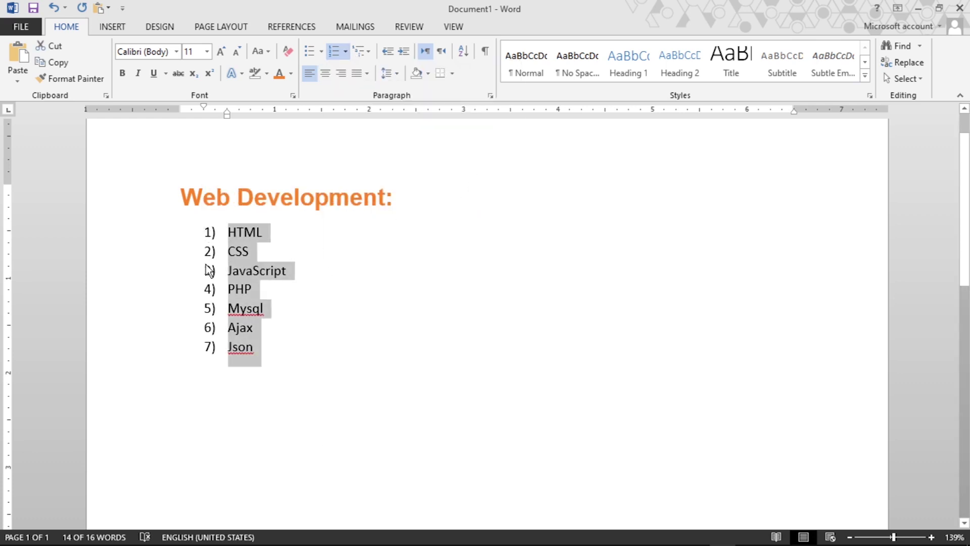
pyautogui.click(347, 50)
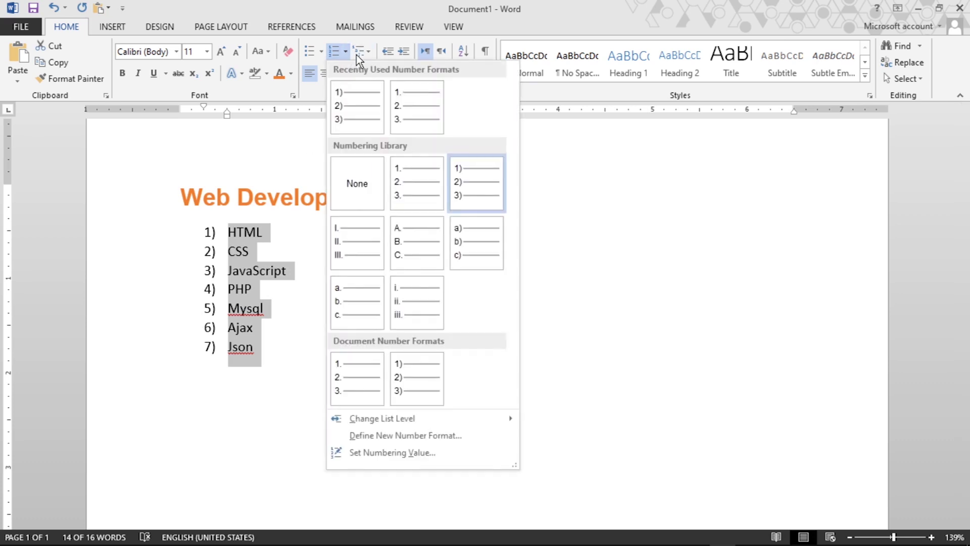
pyautogui.click(422, 304)
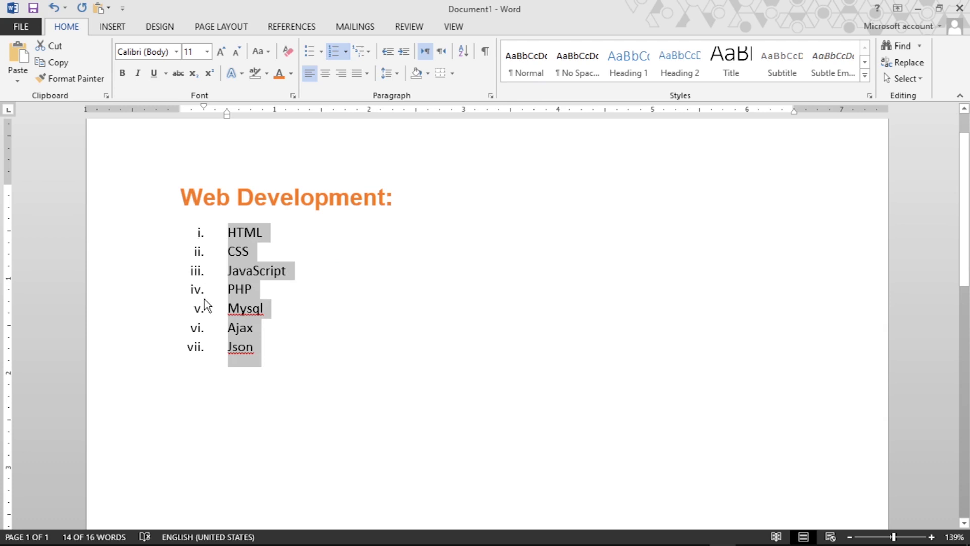
pyautogui.click(345, 50)
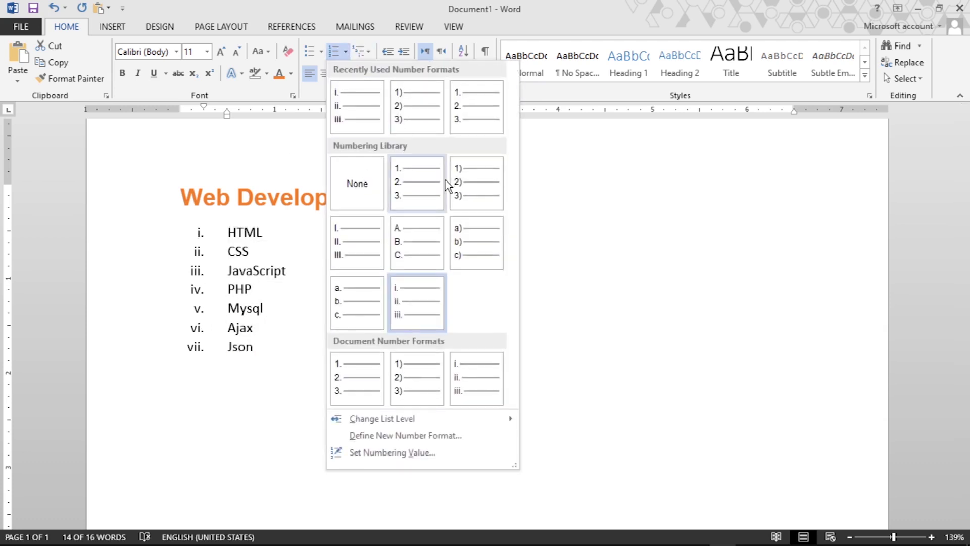
pyautogui.click(345, 325)
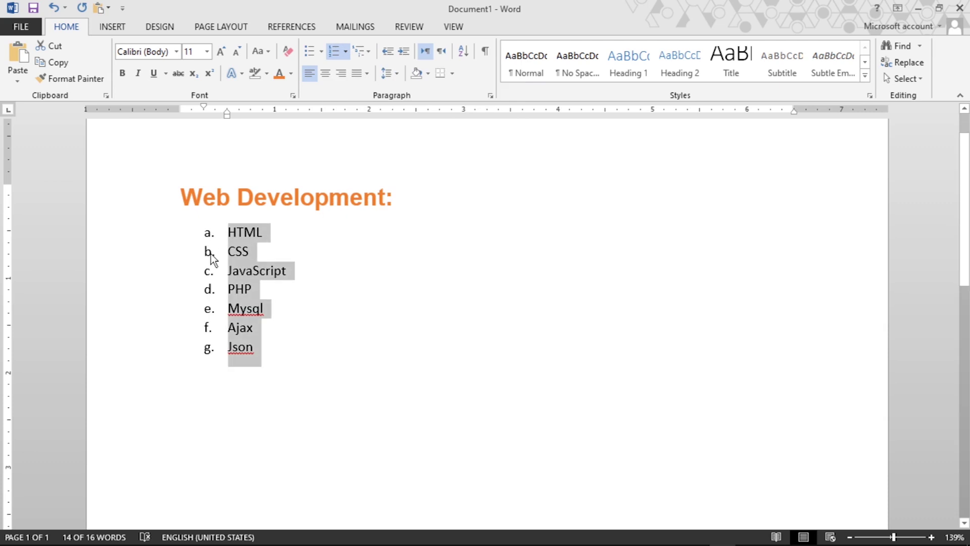
pyautogui.click(347, 51)
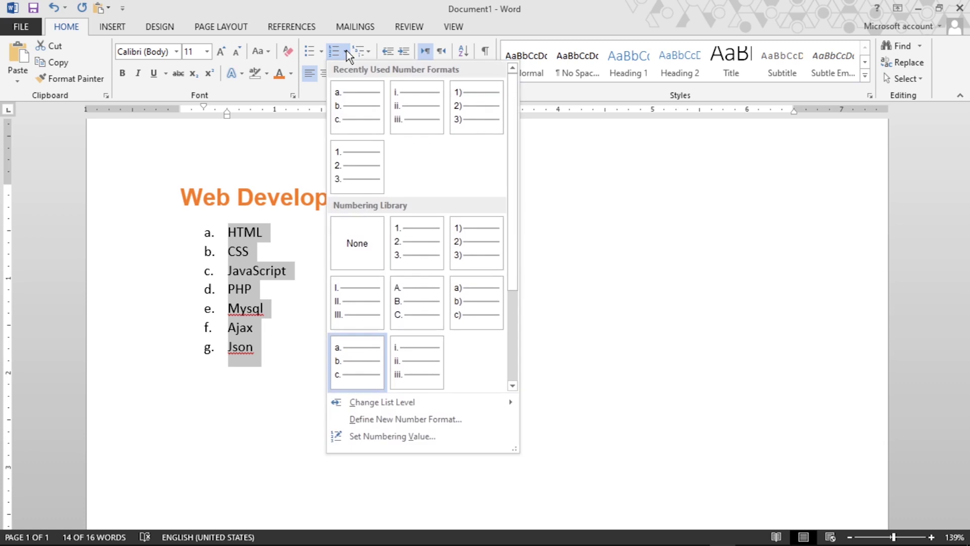
pyautogui.moveTo(383, 402)
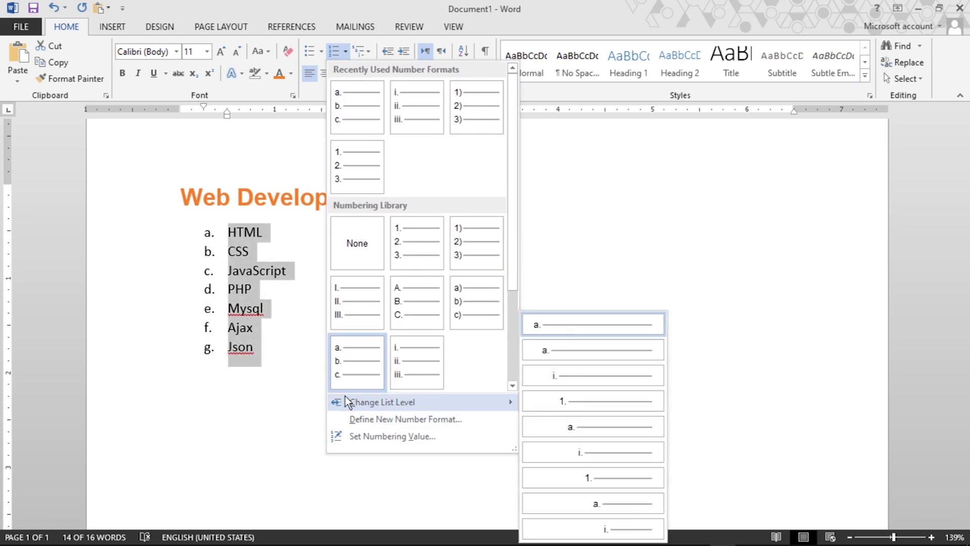
pyautogui.click(226, 279)
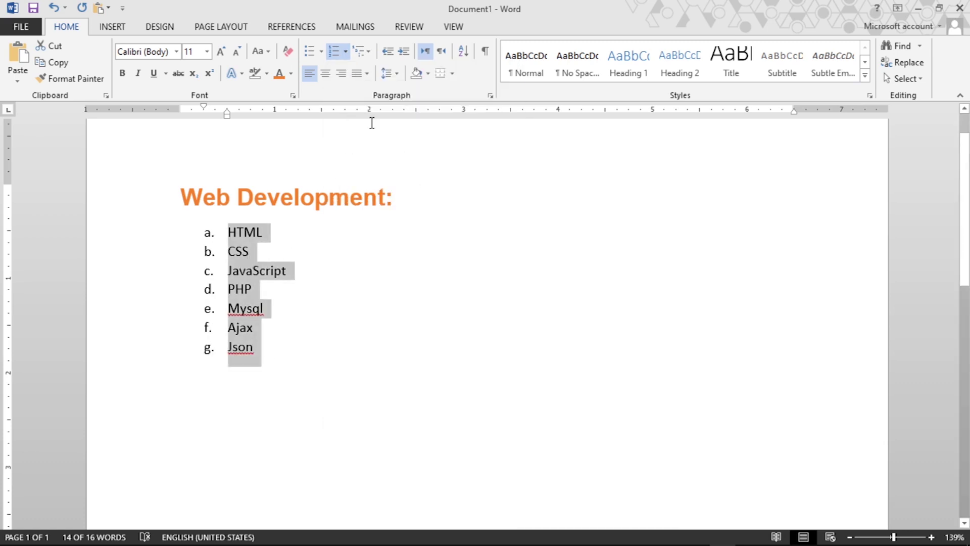
# - Remove the lettering and give all seven items filled round-dot bullets
pyautogui.click(333, 50)
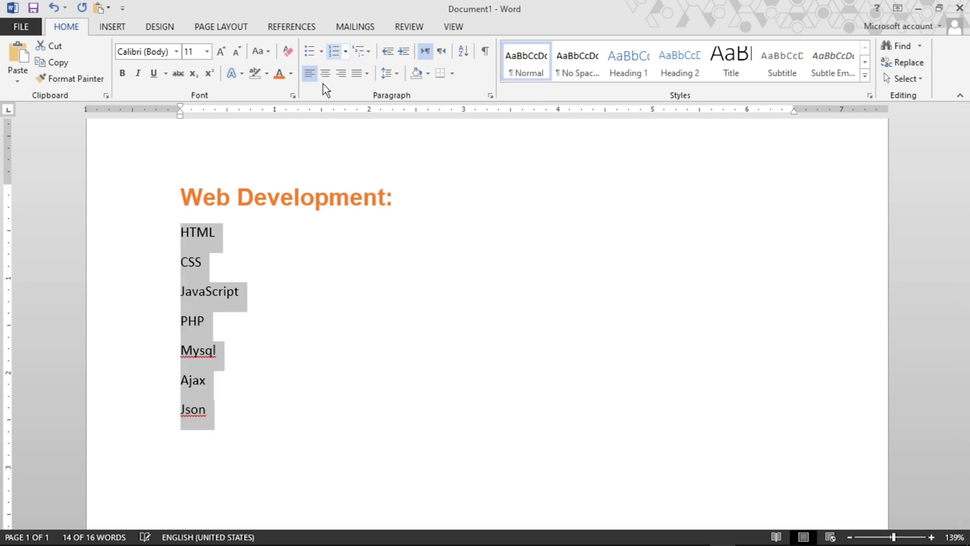
pyautogui.click(237, 196)
pyautogui.moveTo(211, 411)
pyautogui.mouseDown()
pyautogui.moveTo(177, 329)
pyautogui.moveTo(217, 235)
pyautogui.mouseUp()
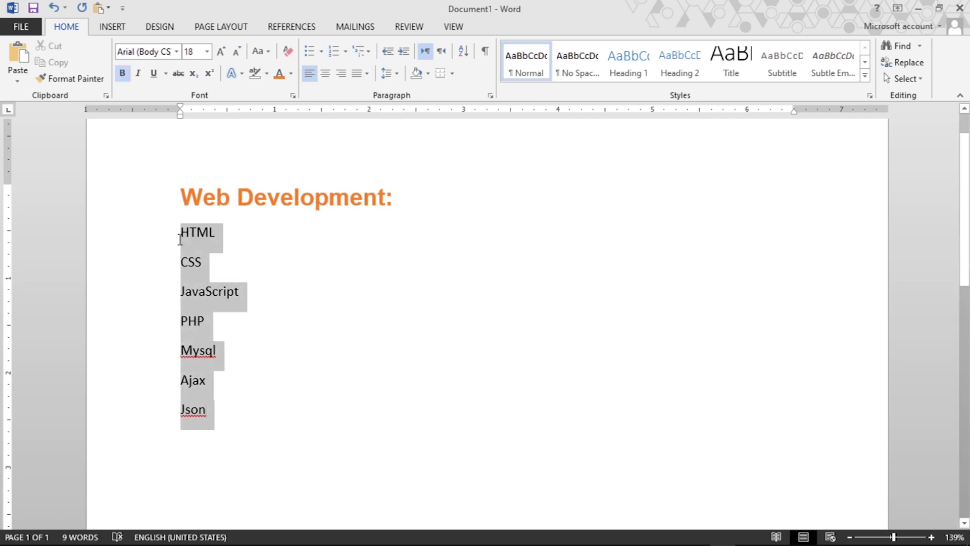
pyautogui.click(322, 51)
pyautogui.click(420, 96)
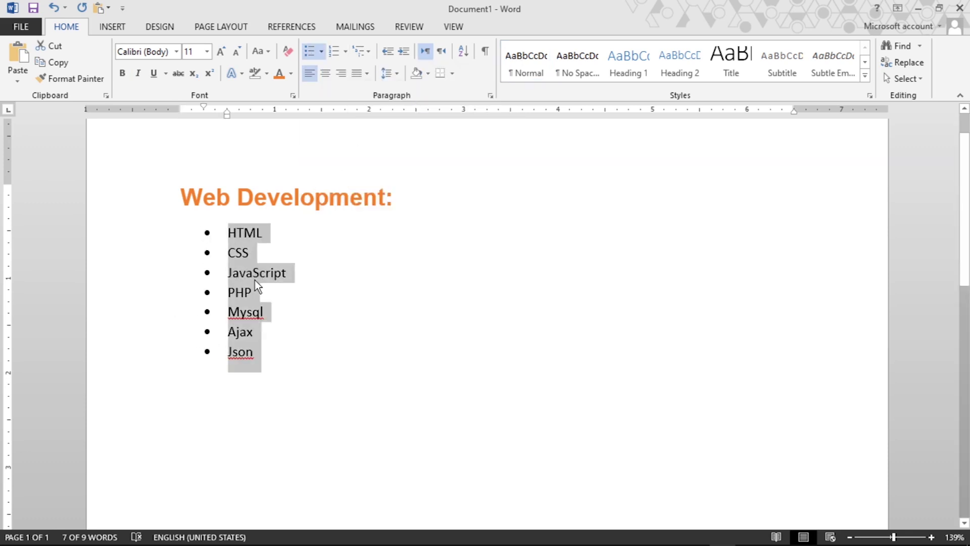
pyautogui.click(246, 292)
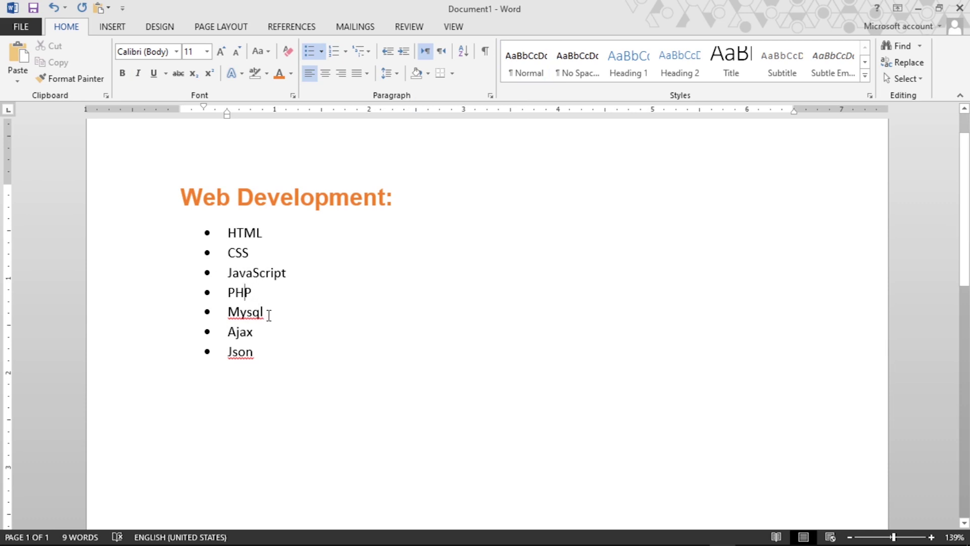
# - Demote Mysql and Ajax to the second bullet level
pyautogui.doubleClick(247, 312)
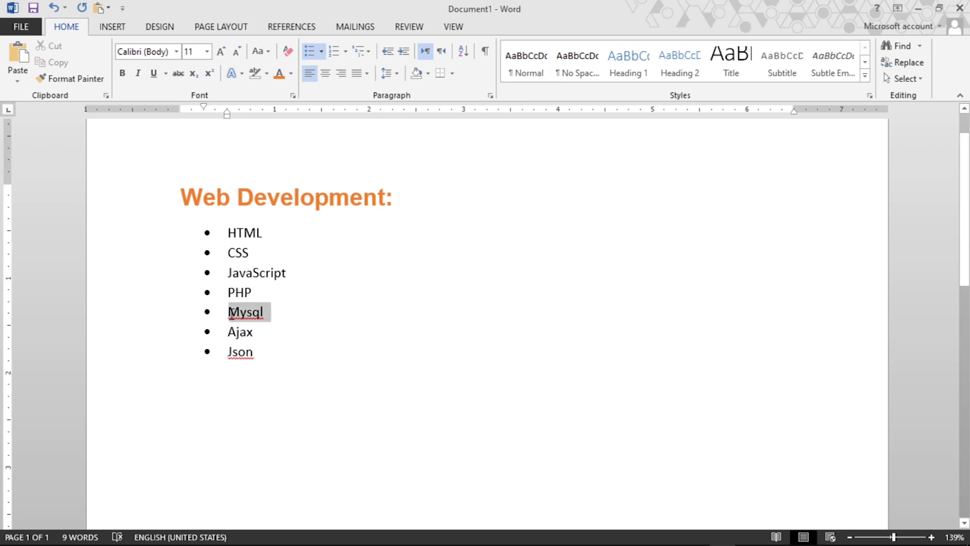
pyautogui.click(323, 51)
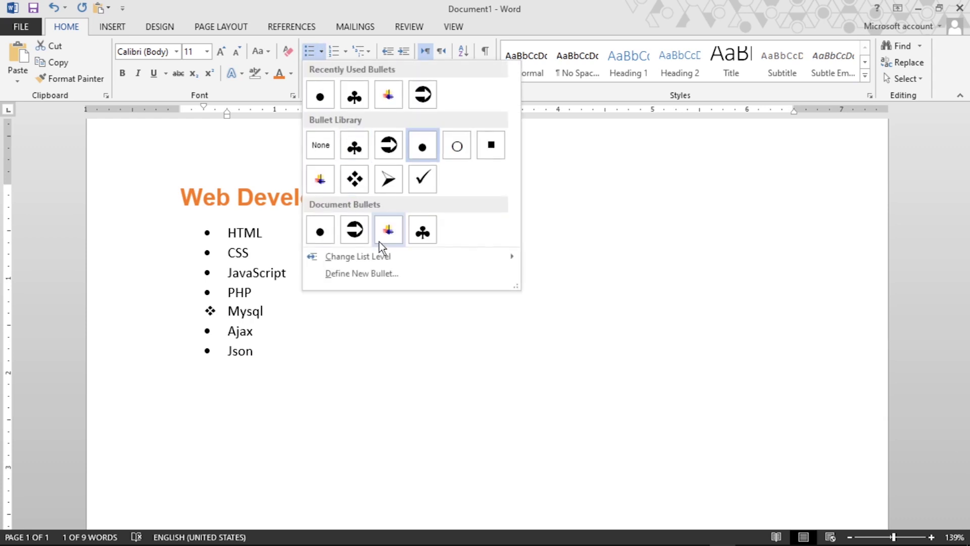
pyautogui.moveTo(358, 256)
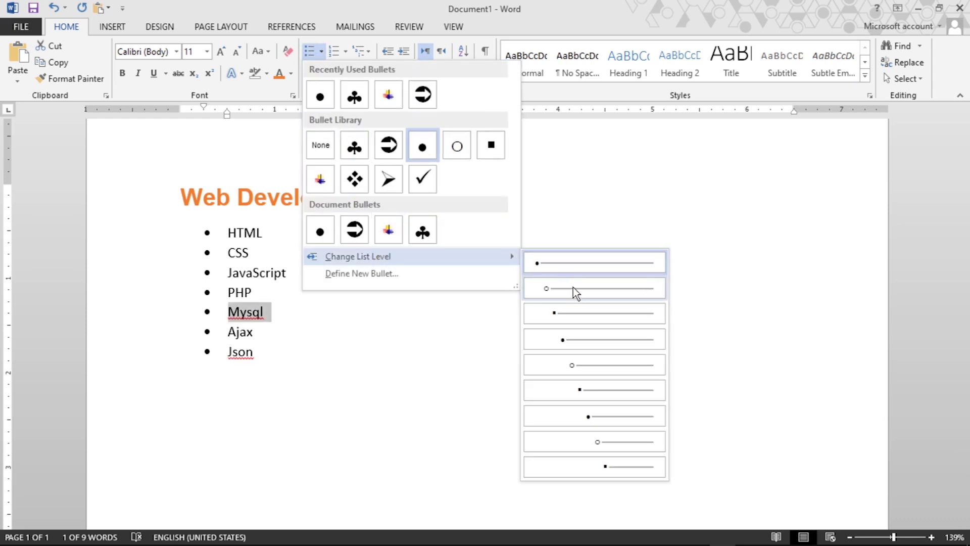
pyautogui.click(574, 288)
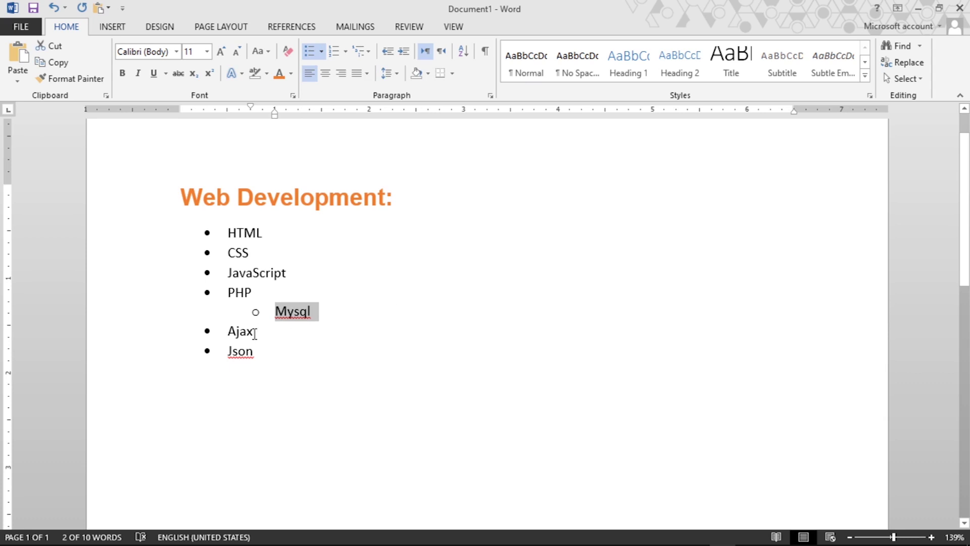
pyautogui.moveTo(259, 330); pyautogui.dragTo(225, 333)
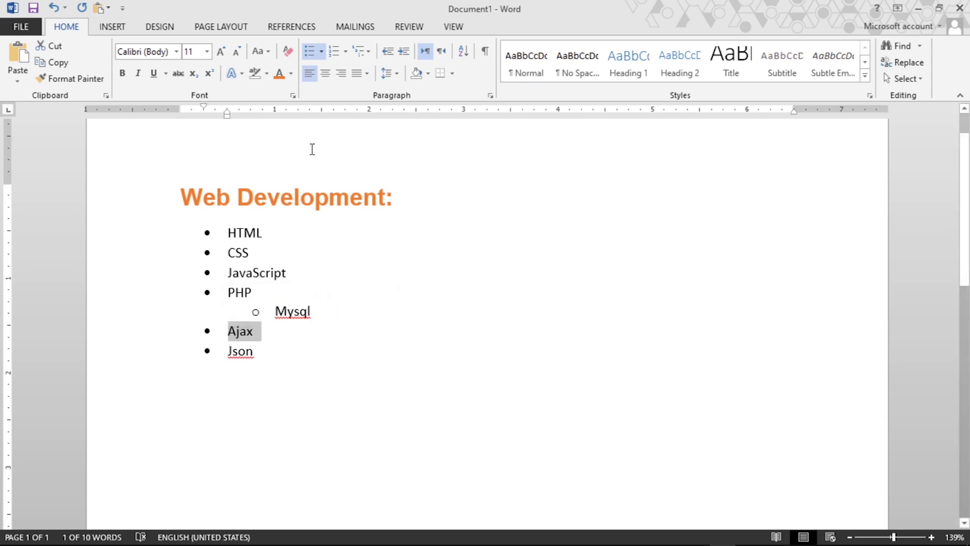
pyautogui.click(320, 50)
pyautogui.moveTo(358, 257)
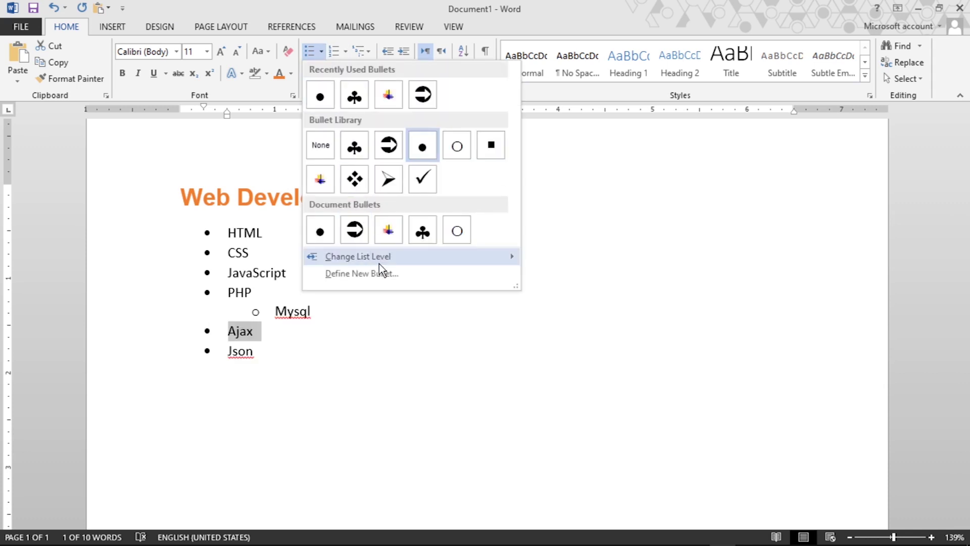
pyautogui.click(565, 293)
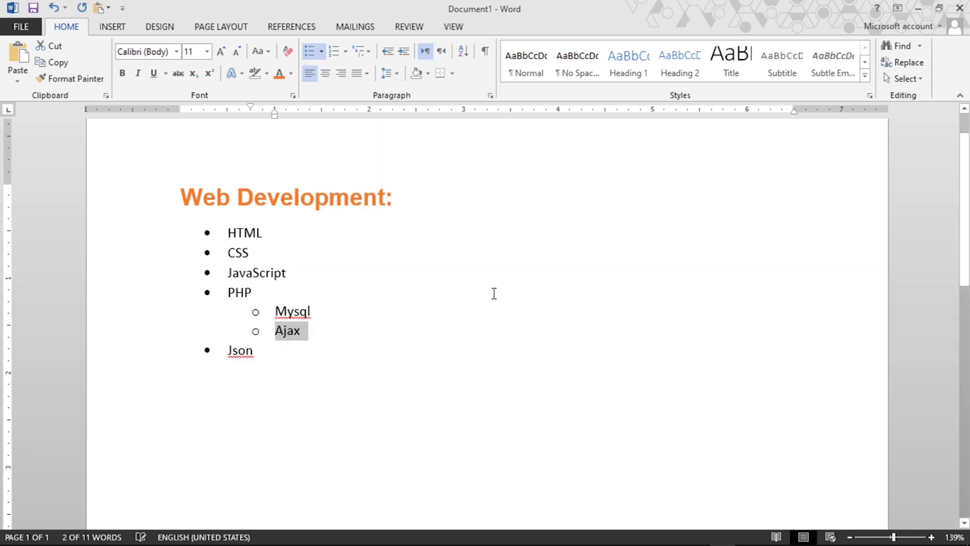
pyautogui.click(383, 334)
# - Undo the Mysql and Ajax demotions with Ctrl+Z so all items share one level
pyautogui.moveTo(256, 291); pyautogui.dragTo(219, 223)
pyautogui.click(191, 195)
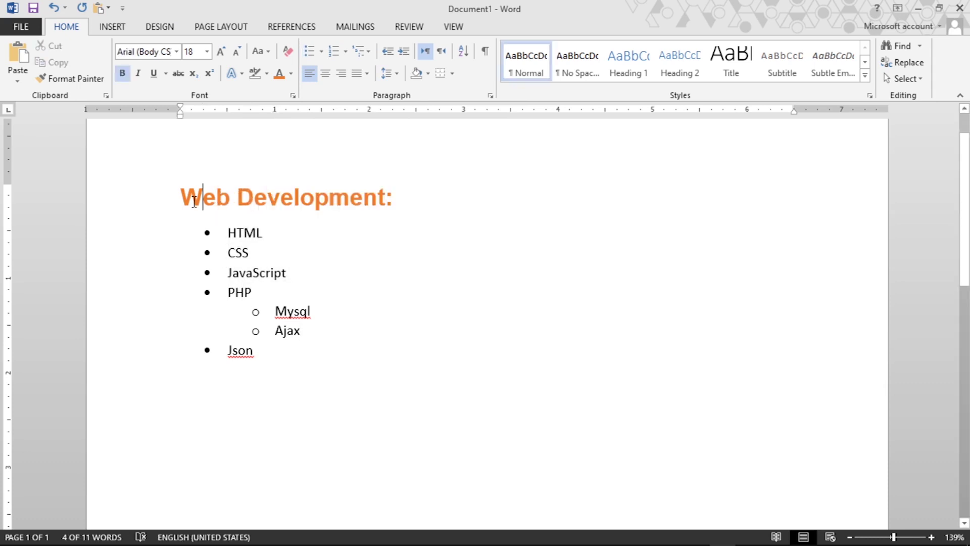
pyautogui.moveTo(309, 334); pyautogui.dragTo(273, 310)
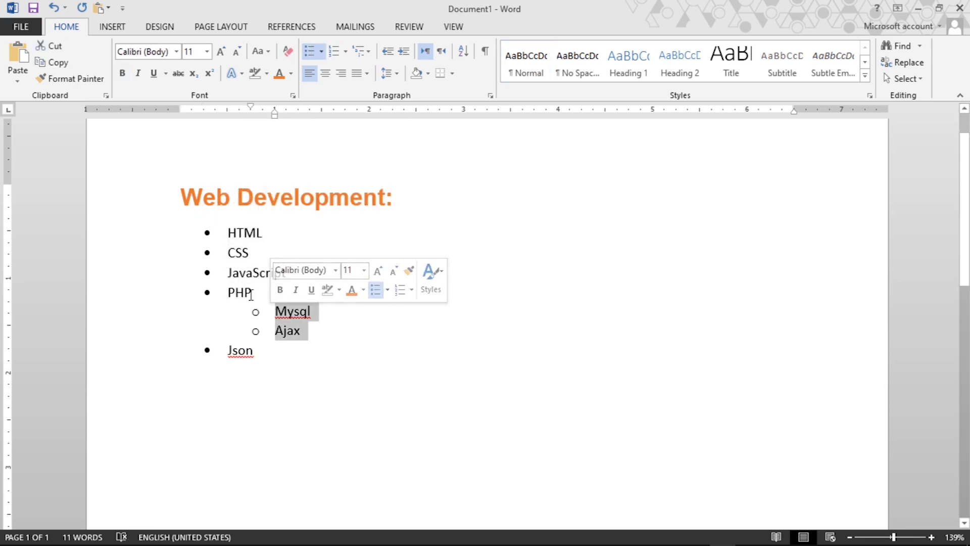
pyautogui.click(234, 292)
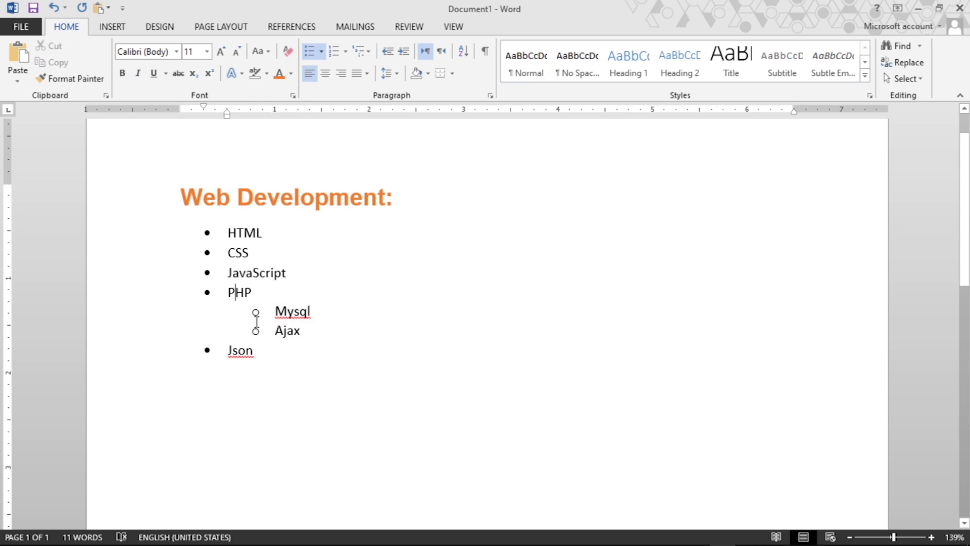
pyautogui.hotkey('ctrl', 'z')
pyautogui.hotkey('ctrl', 'z')
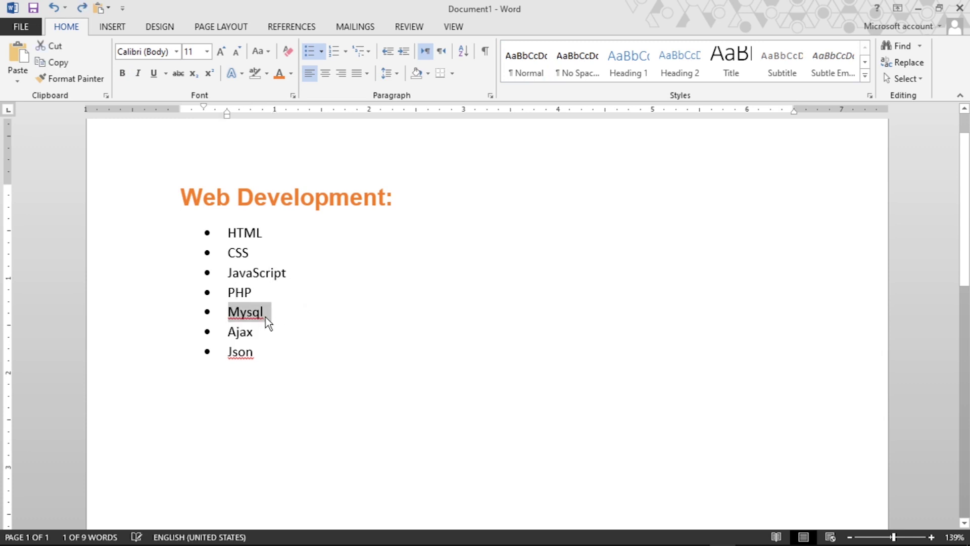
pyautogui.hotkey('ctrl', 'z')
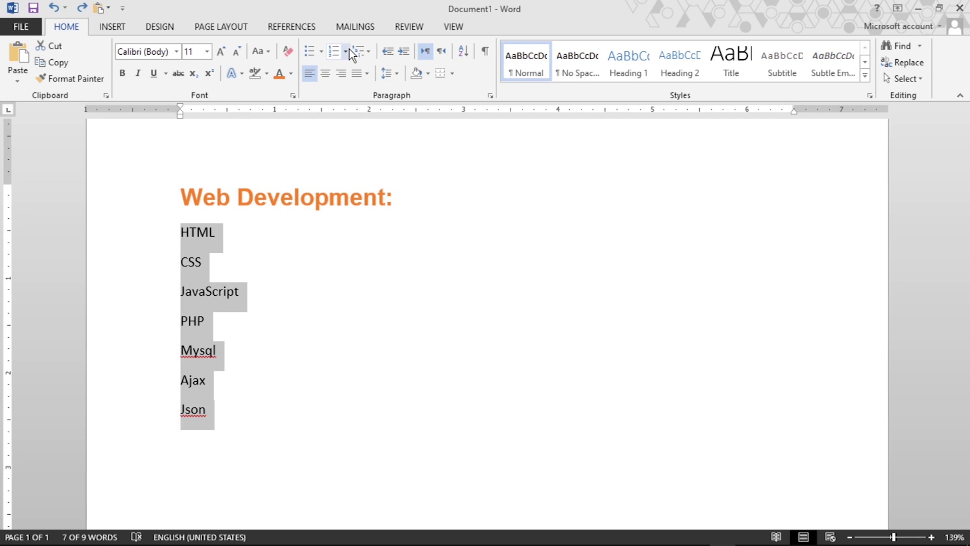
# - Number the list items 1. through 7
pyautogui.click(349, 51)
pyautogui.click(416, 245)
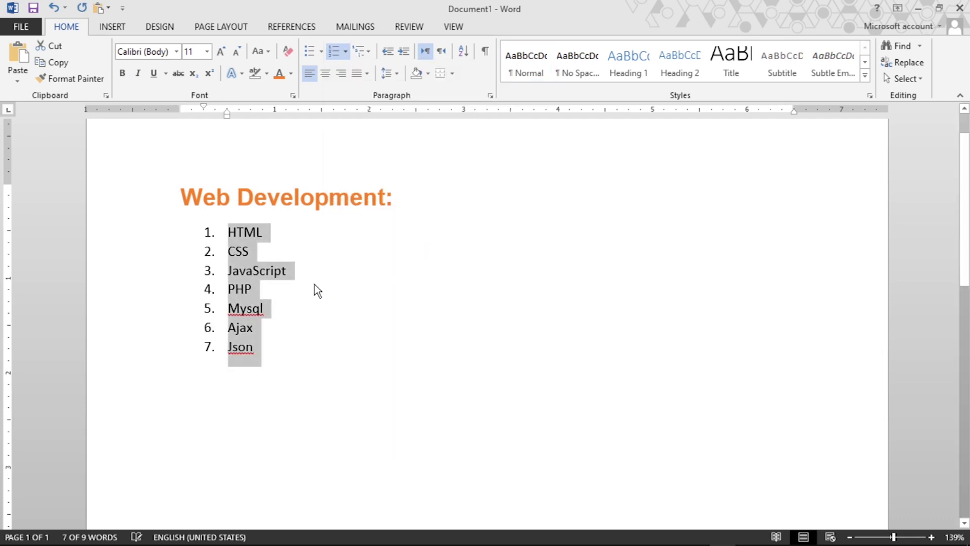
pyautogui.click(260, 296)
# - Demote Mysql, Ajax and Json to a numbered sub-level
pyautogui.click(271, 323)
pyautogui.click(264, 351)
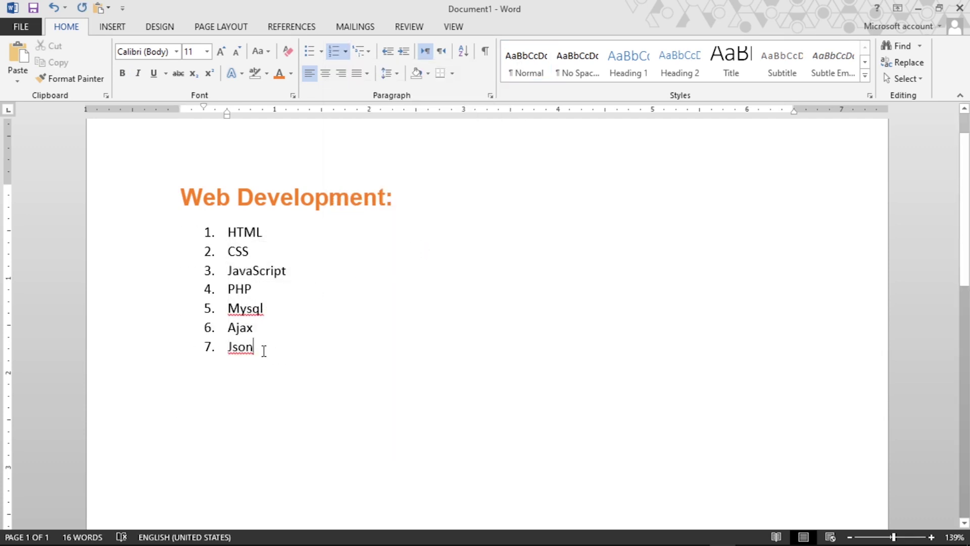
pyautogui.moveTo(264, 352); pyautogui.dragTo(268, 306)
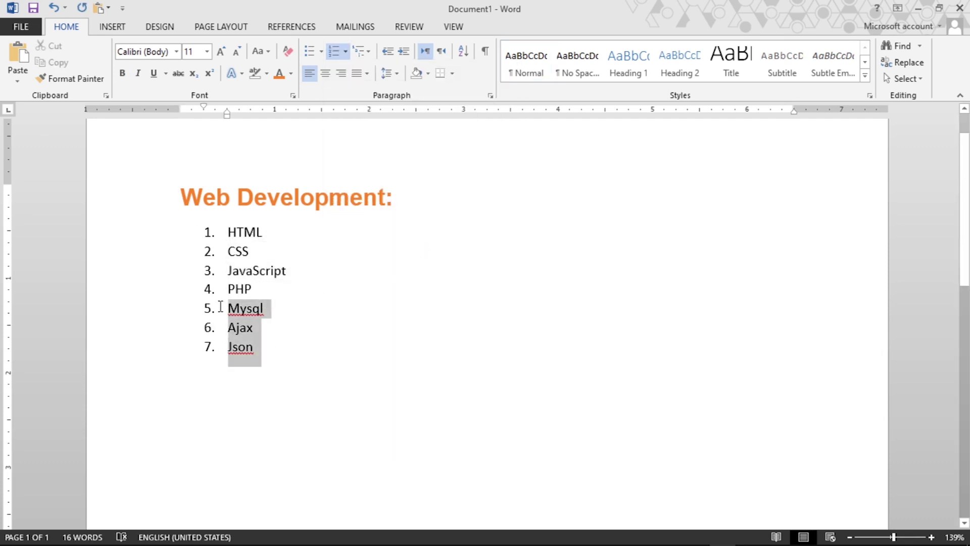
pyautogui.click(345, 50)
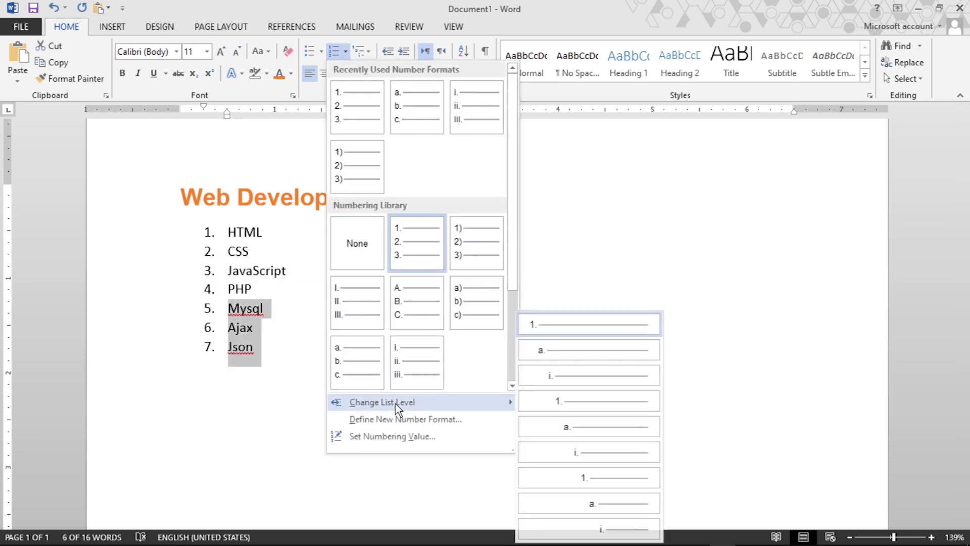
pyautogui.click(562, 354)
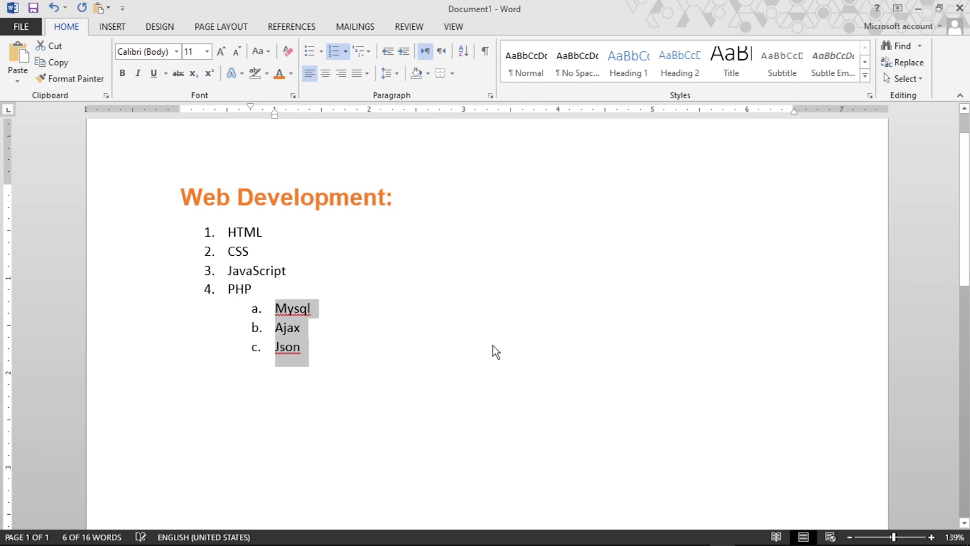
# - Undo the Mysql–Json demotion and reselect all seven numbered items
pyautogui.click(248, 232)
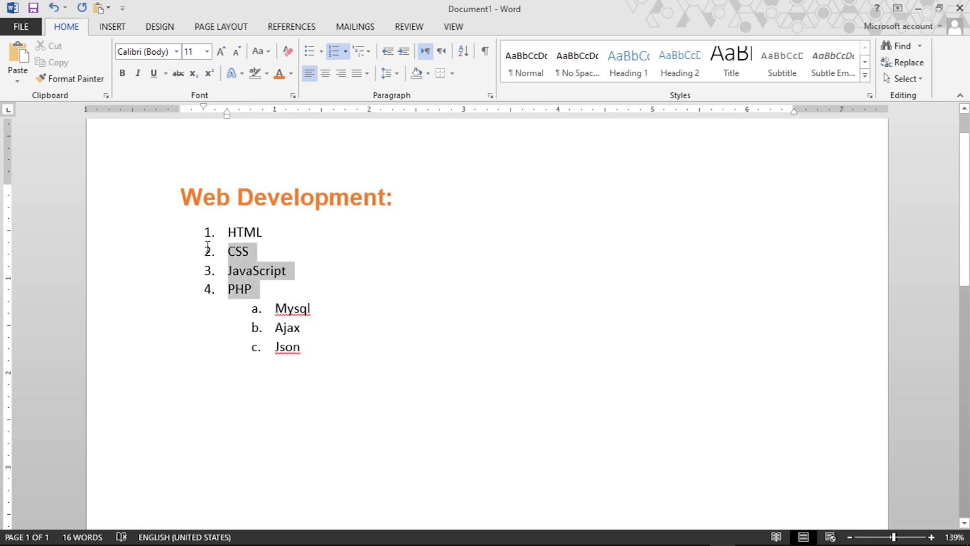
pyautogui.moveTo(261, 289); pyautogui.dragTo(210, 232)
pyautogui.click(203, 198)
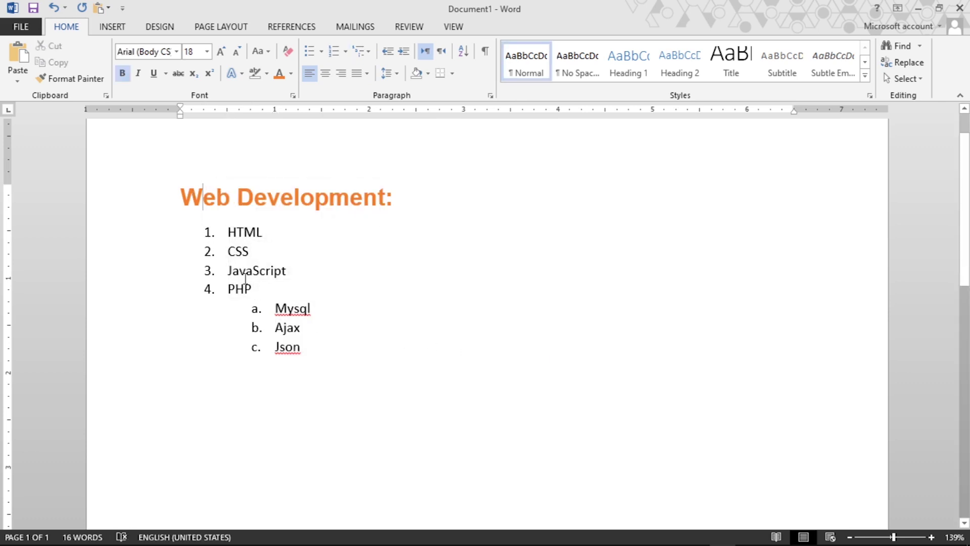
pyautogui.moveTo(309, 351); pyautogui.dragTo(276, 307)
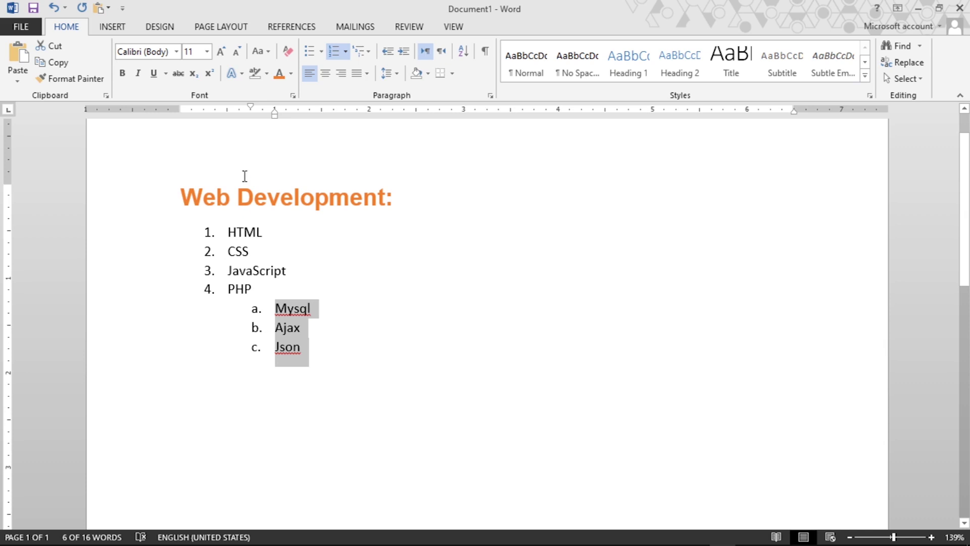
pyautogui.click(346, 50)
pyautogui.moveTo(382, 402)
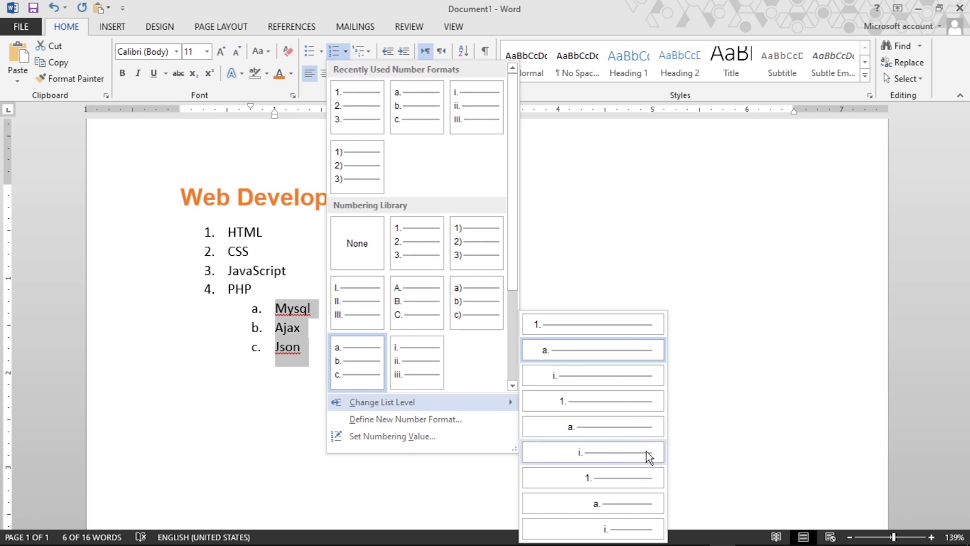
pyautogui.click(407, 4)
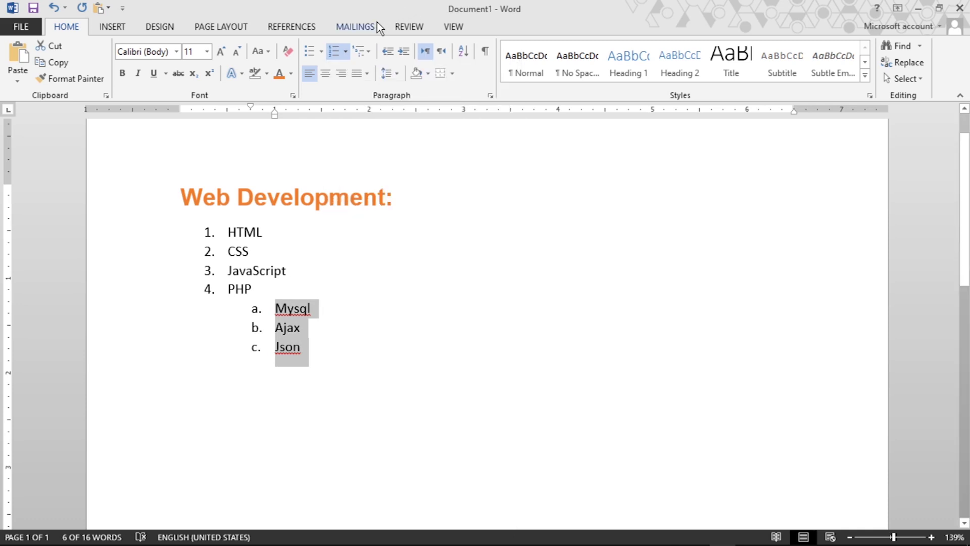
pyautogui.hotkey('ctrl', 'z')
pyautogui.click(247, 308)
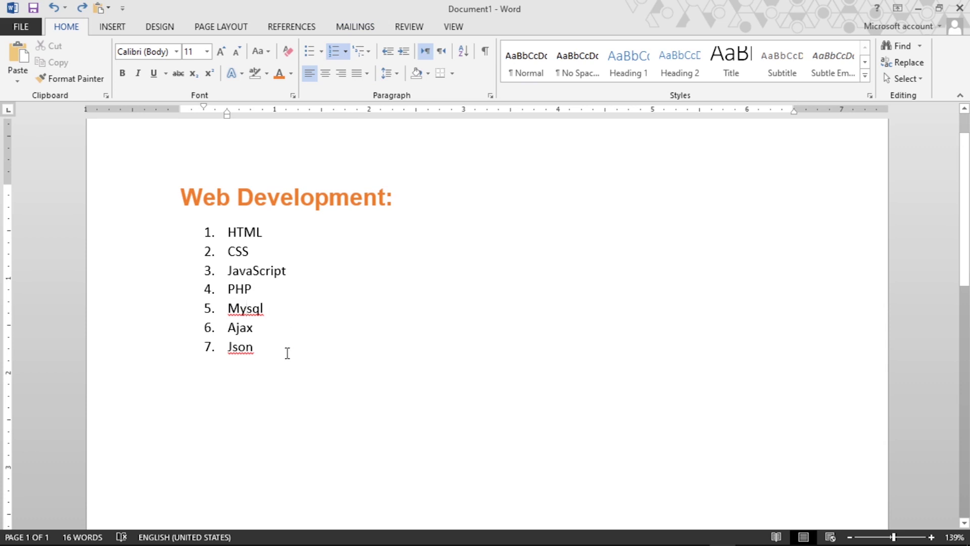
pyautogui.moveTo(255, 347); pyautogui.dragTo(214, 235)
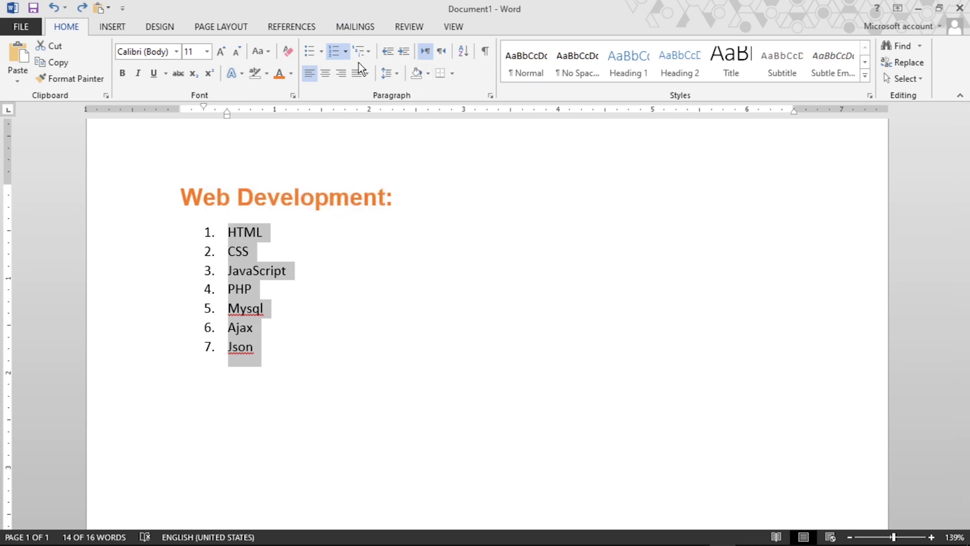
# - Set the list's starting number to 10
pyautogui.click(346, 52)
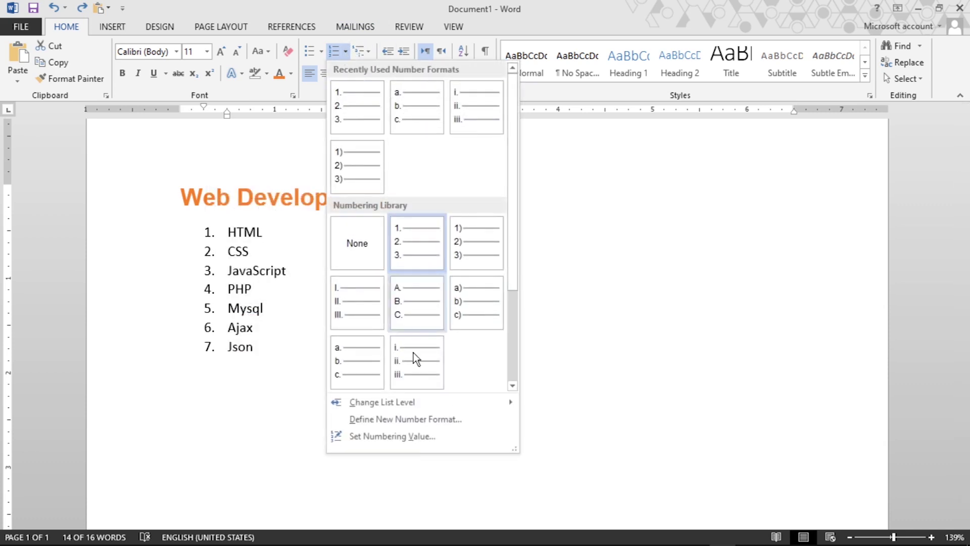
pyautogui.click(420, 437)
pyautogui.write('10')
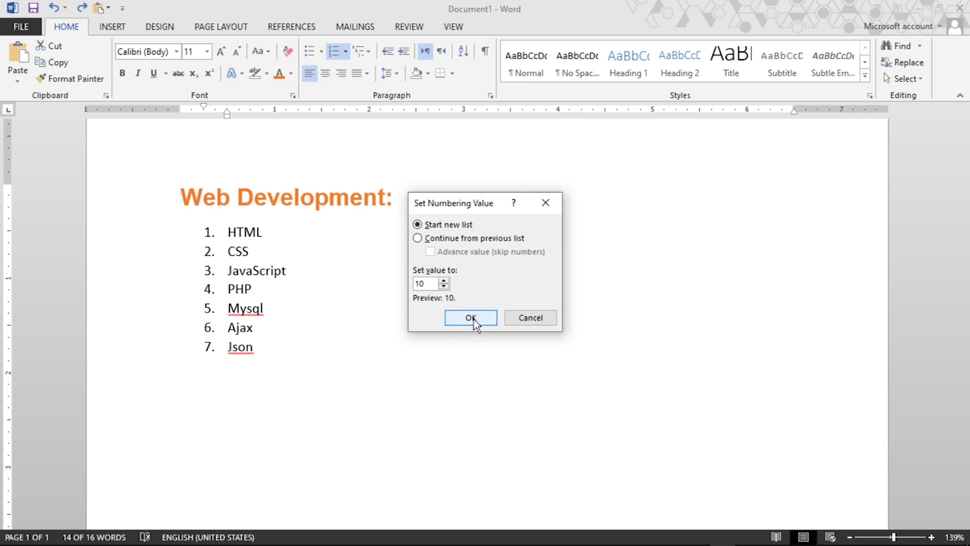
pyautogui.click(471, 320)
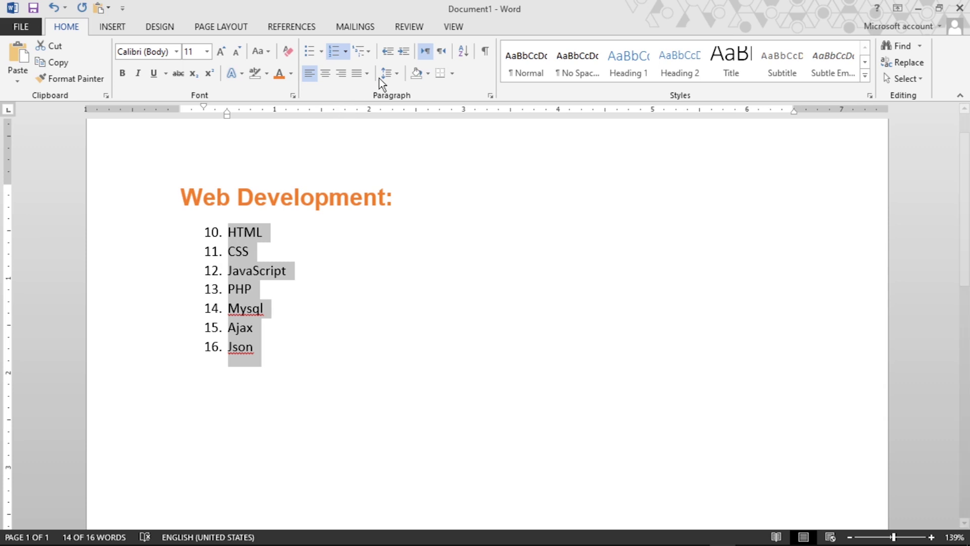
# - Change the starting value to 20, then switch the numbering off
pyautogui.click(345, 51)
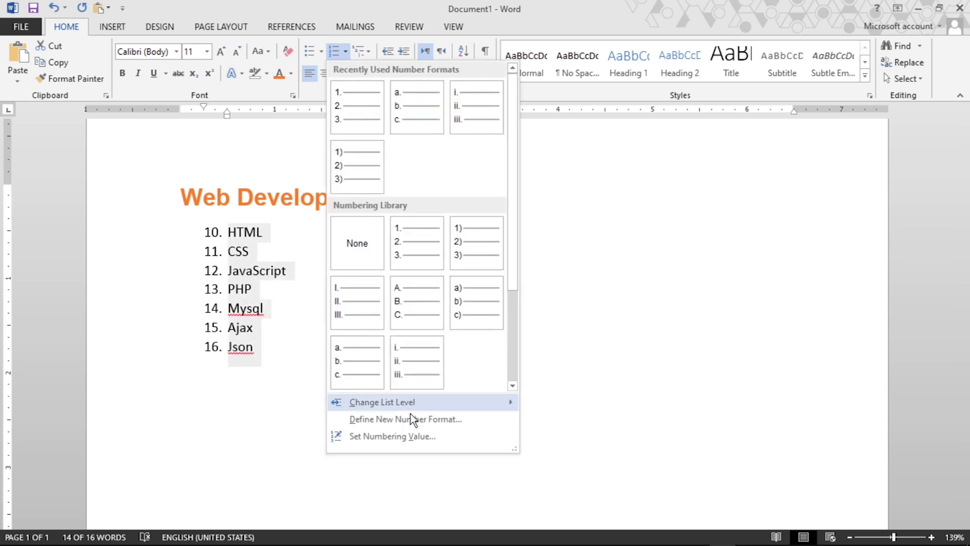
pyautogui.click(403, 439)
pyautogui.doubleClick(418, 283)
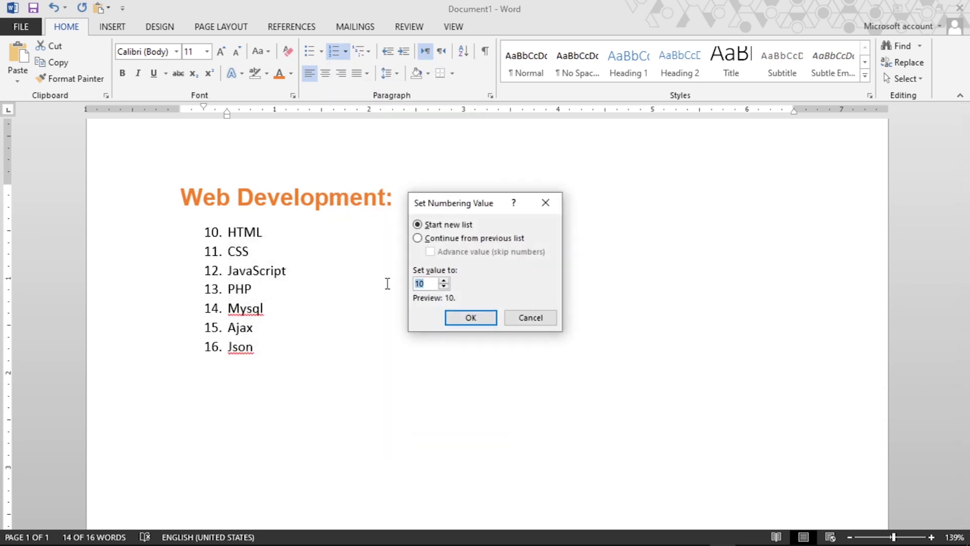
pyautogui.write('20')
pyautogui.click(478, 318)
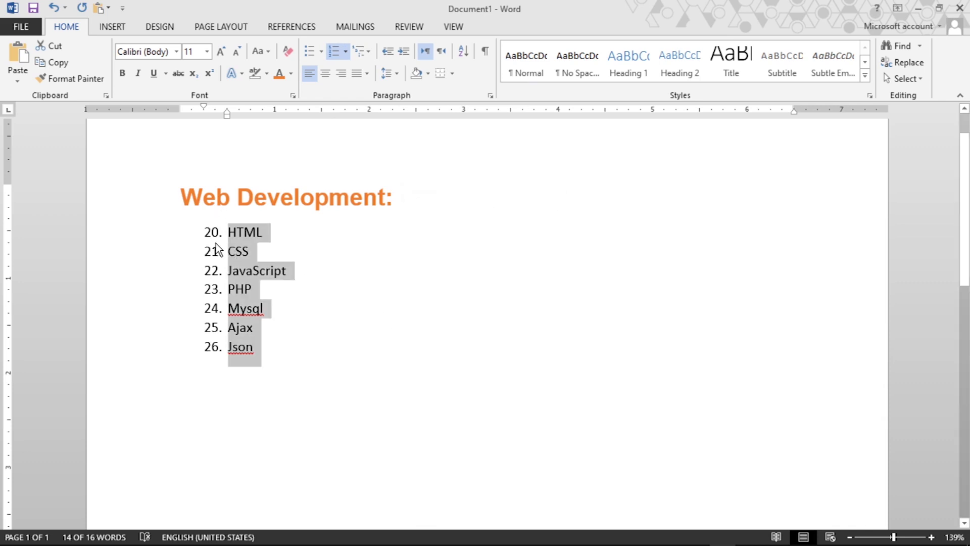
pyautogui.click(333, 51)
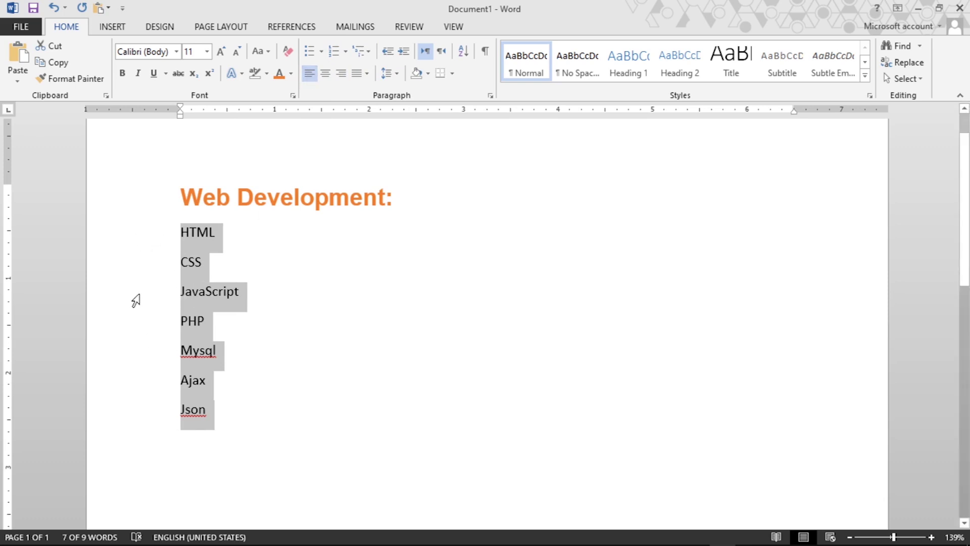
# - Try center and right alignment on the list, then delete all document text
pyautogui.click(327, 74)
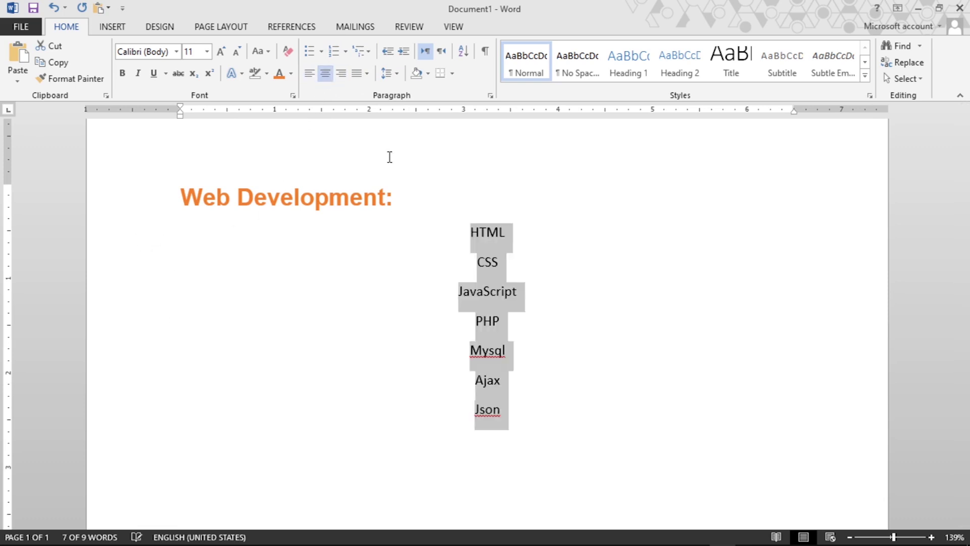
pyautogui.click(343, 74)
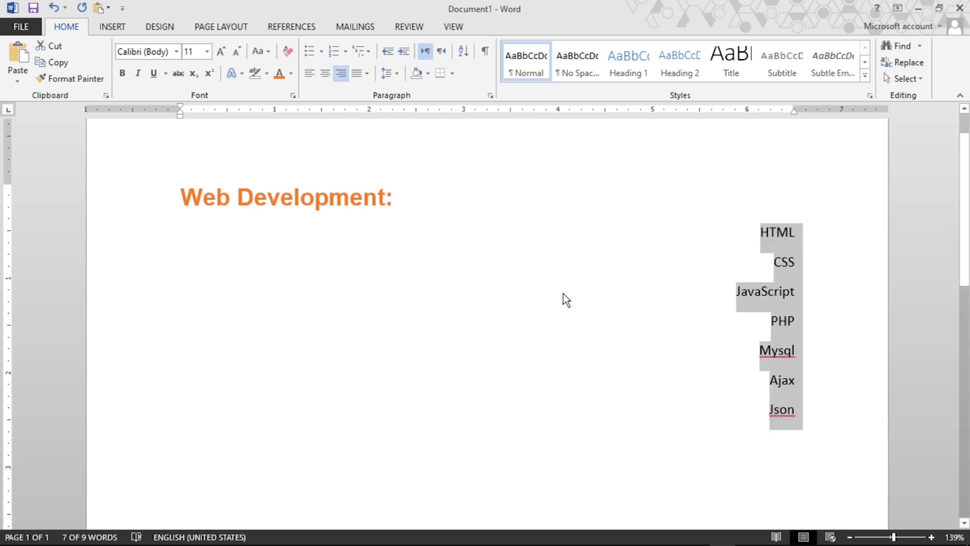
pyautogui.hotkey('ctrl', 'a')
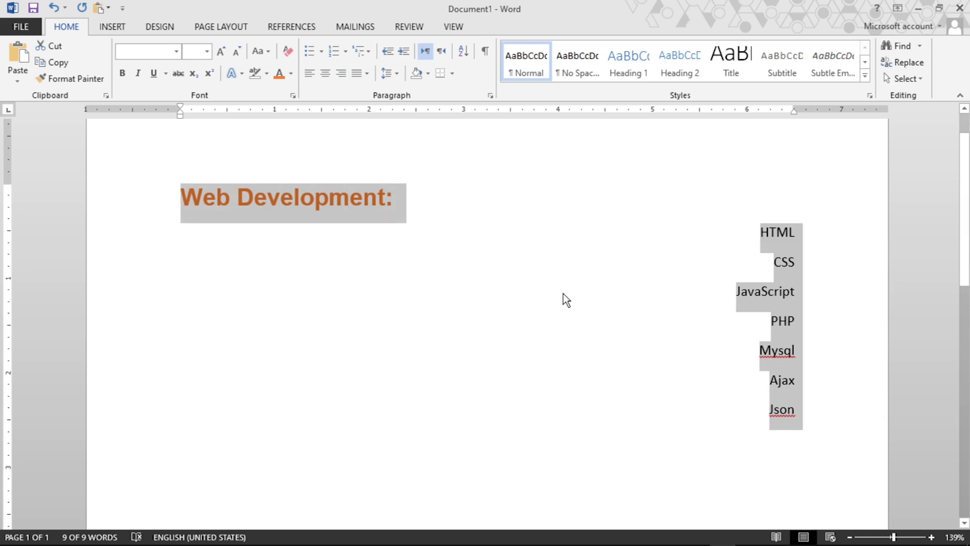
pyautogui.press('Delete')
# - Insert two sample paragraphs with =rand(2) and clear all their formatting
pyautogui.write('=')
pyautogui.press('BackSpace')
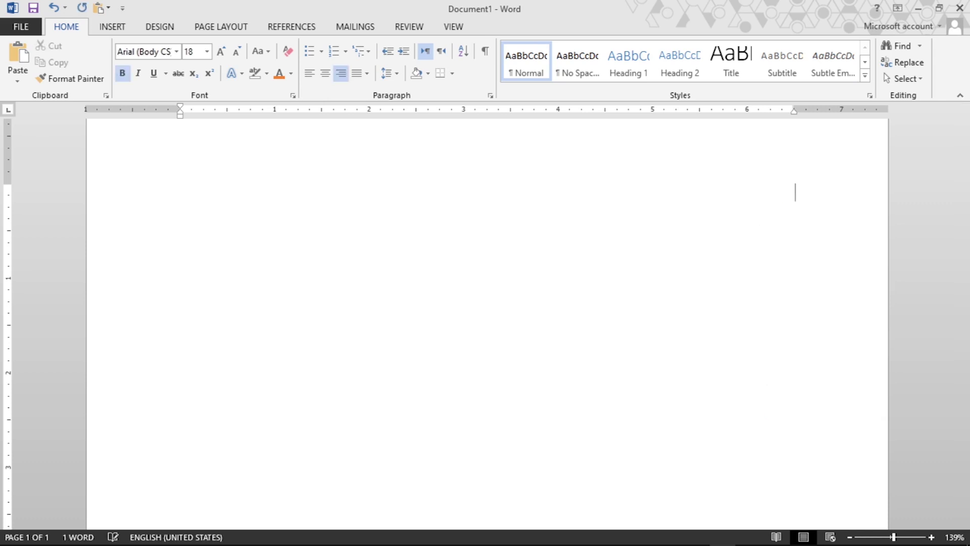
pyautogui.write('=rand(2)')
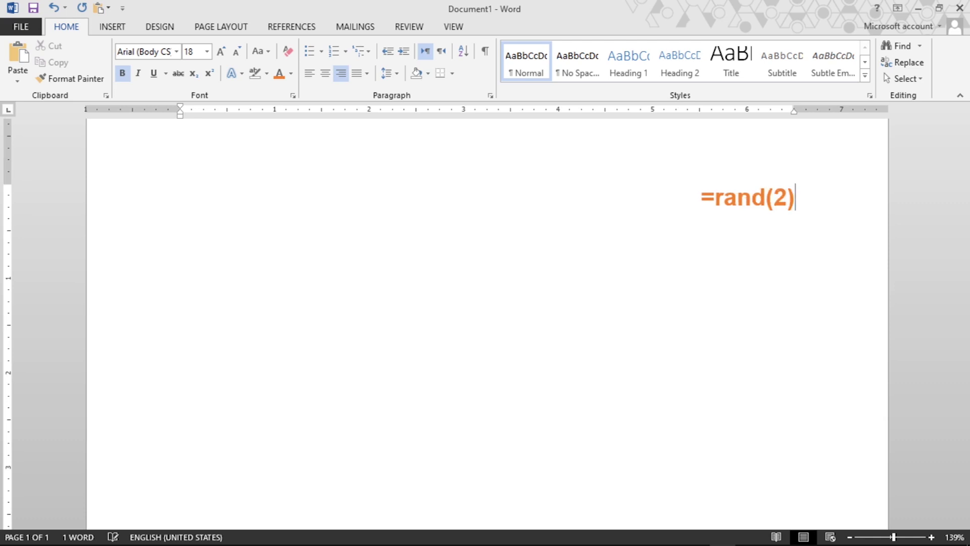
pyautogui.press('Return')
pyautogui.hotkey('ctrl', 'a')
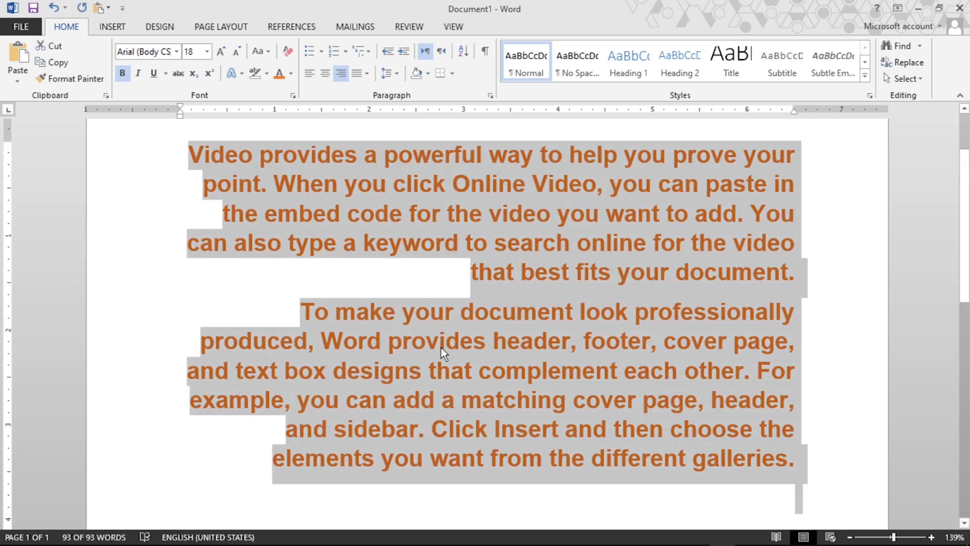
pyautogui.click(287, 51)
pyautogui.scroll(2, 408, 207)
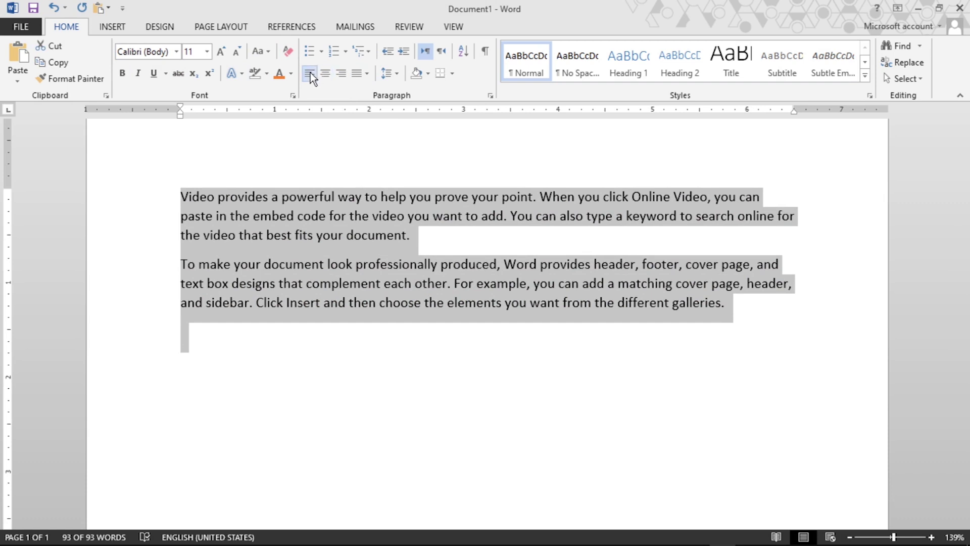
# - Justify both paragraphs, then try the Low, Medium and High justification spacing levels
pyautogui.click(364, 72)
pyautogui.click(375, 89)
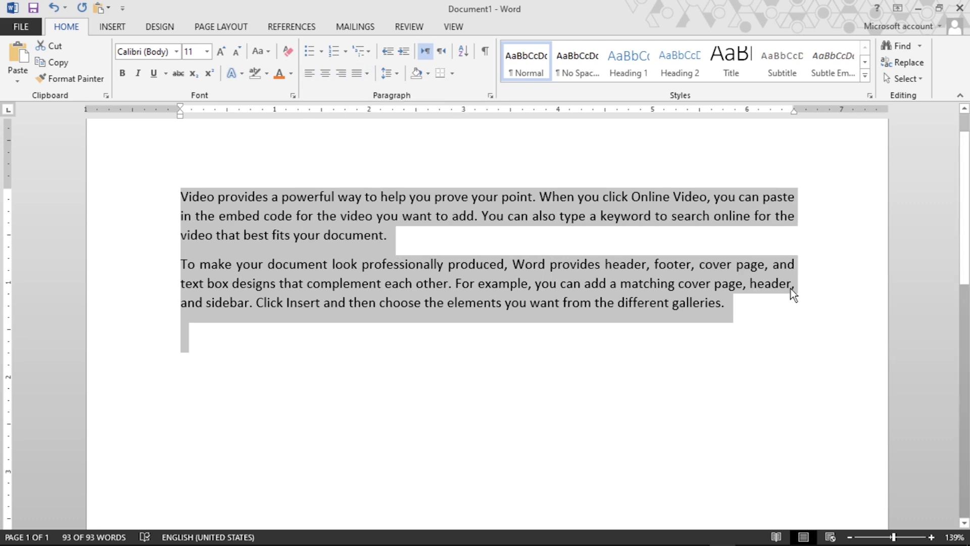
pyautogui.click(367, 74)
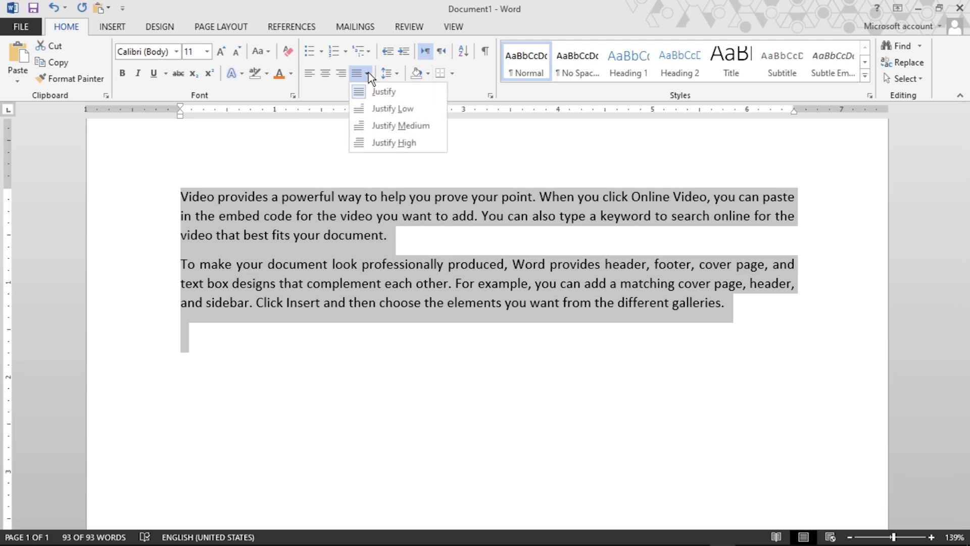
pyautogui.click(397, 108)
pyautogui.click(367, 74)
pyautogui.click(405, 122)
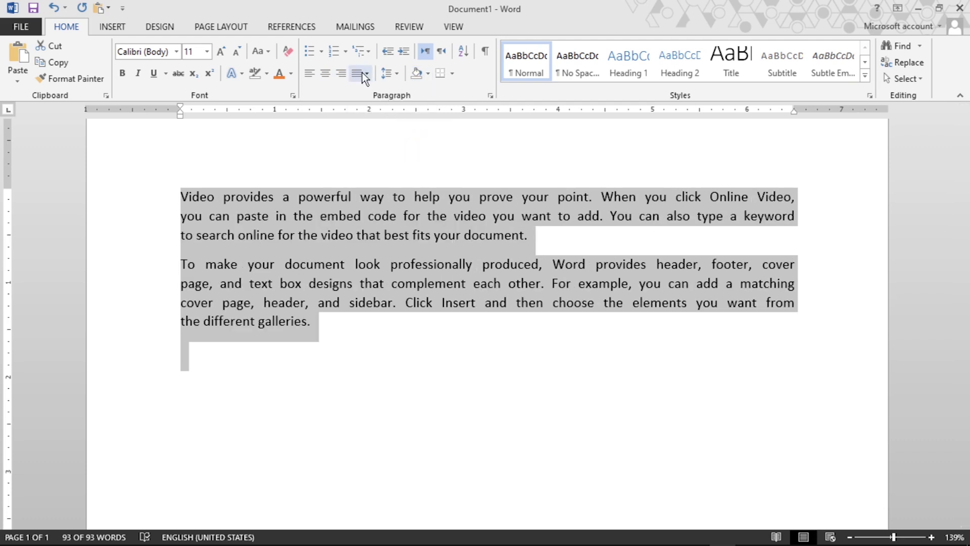
pyautogui.click(363, 73)
pyautogui.click(404, 144)
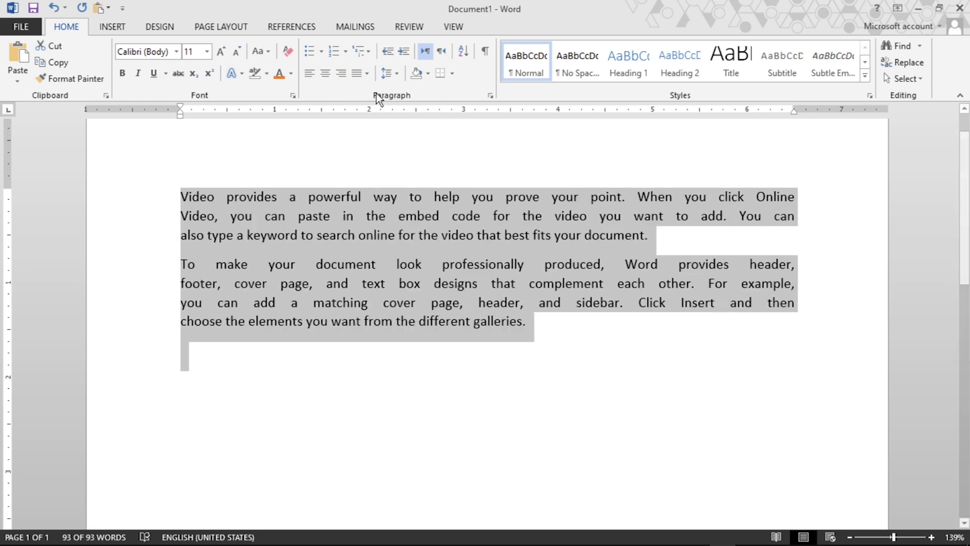
# - Return both paragraphs to plain Justify spacing
pyautogui.click(367, 73)
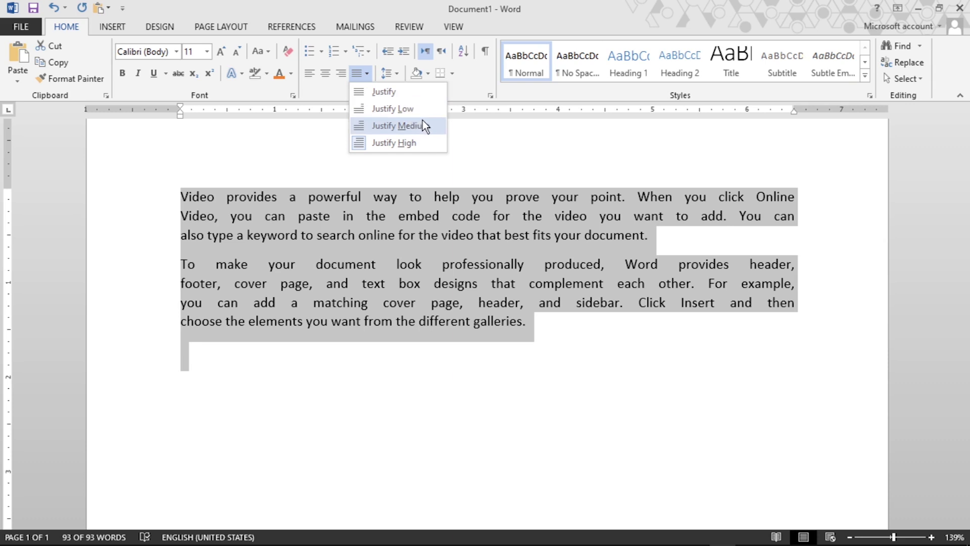
pyautogui.click(390, 91)
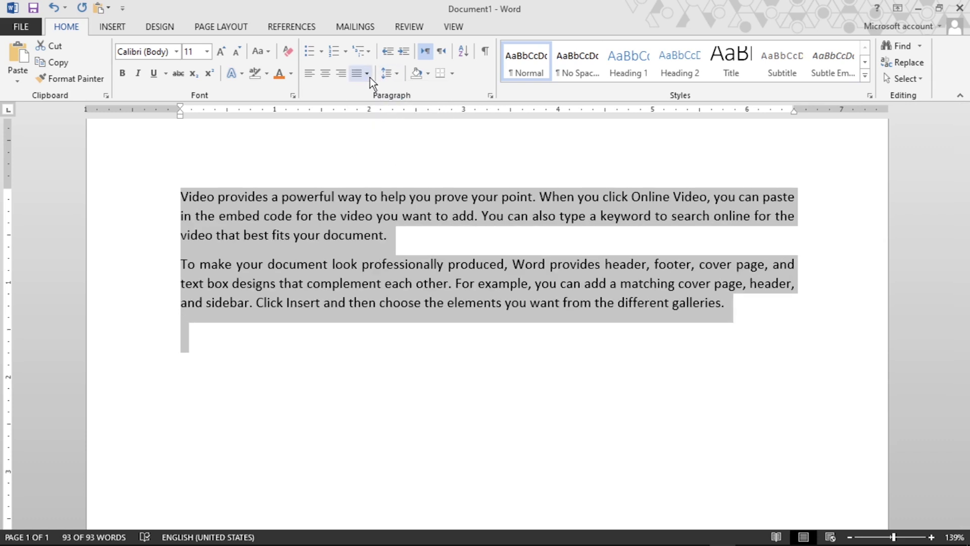
pyautogui.click(367, 75)
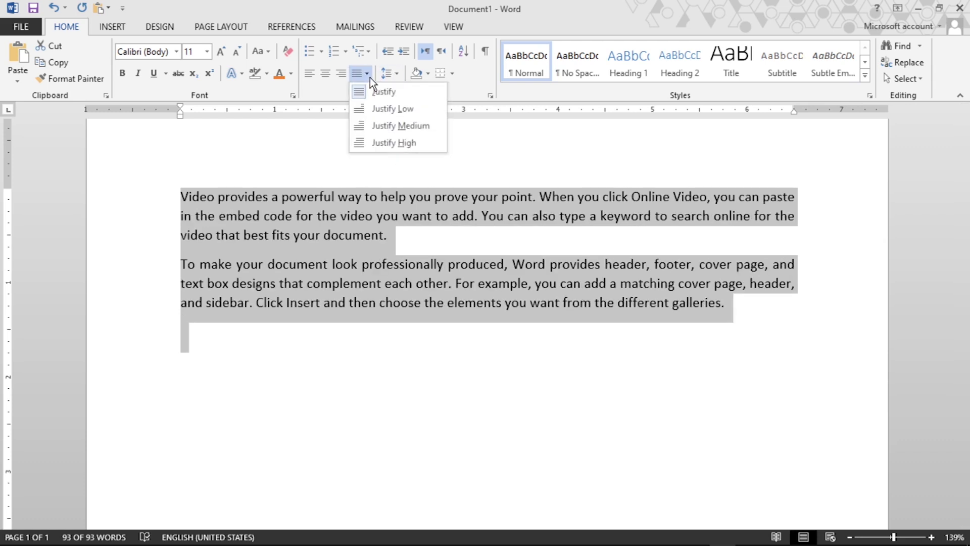
pyautogui.click(377, 126)
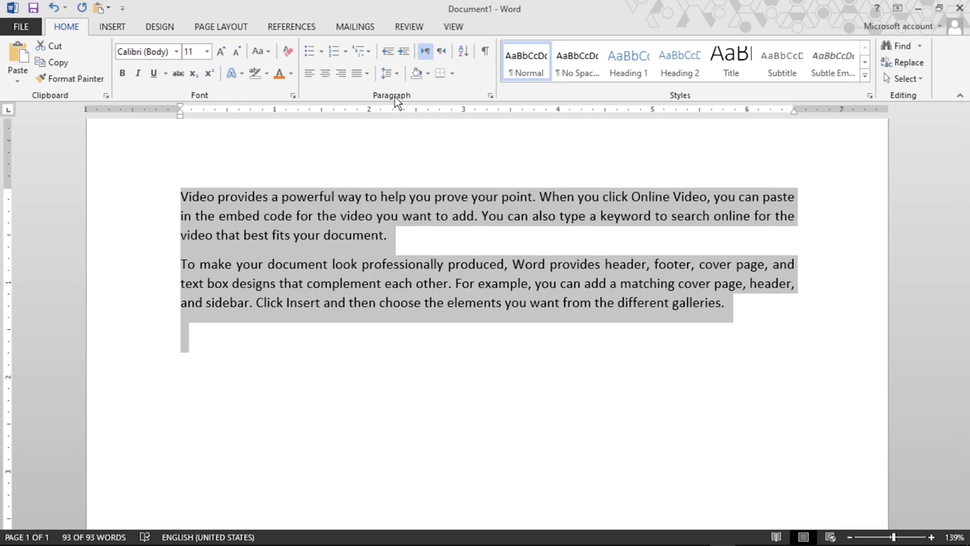
pyautogui.click(388, 53)
pyautogui.click(271, 216)
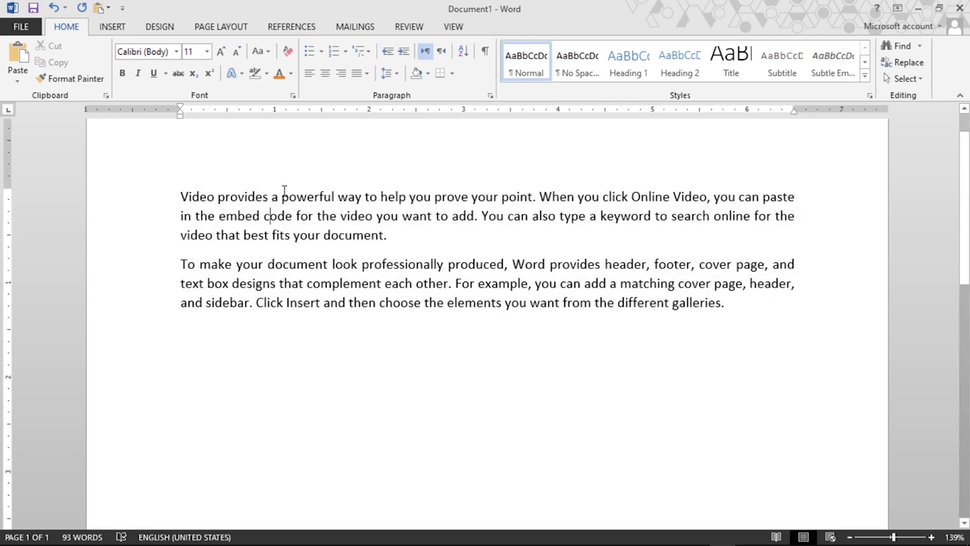
pyautogui.click(407, 52)
pyautogui.click(407, 51)
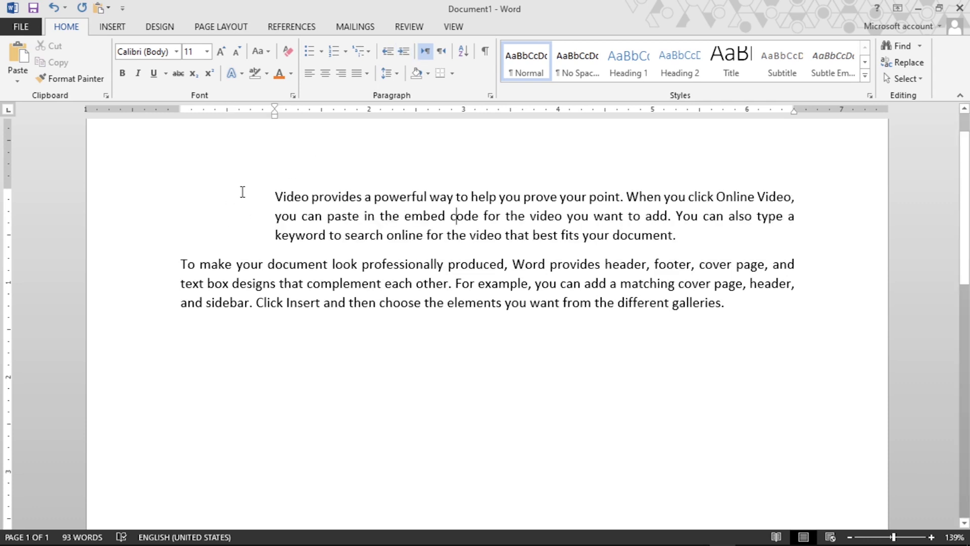
pyautogui.click(408, 51)
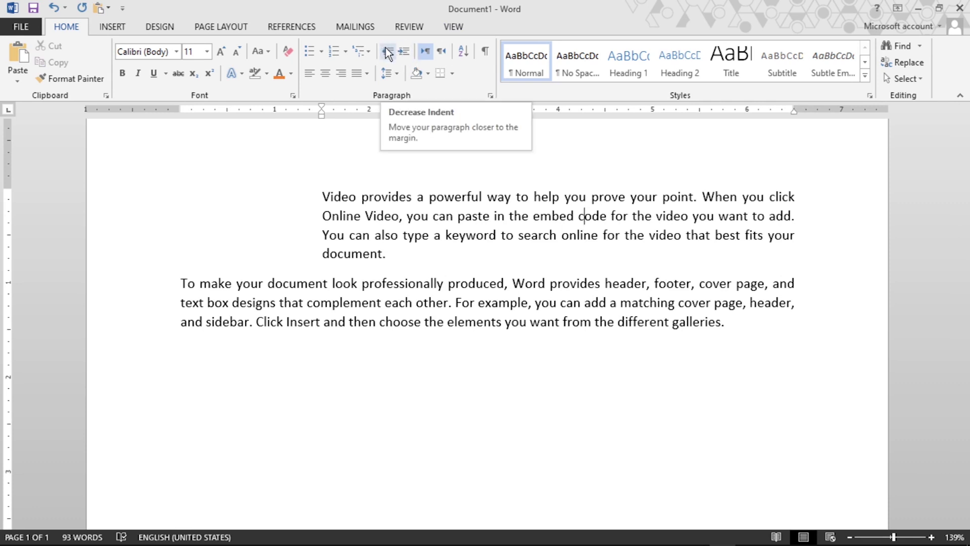
pyautogui.click(389, 53)
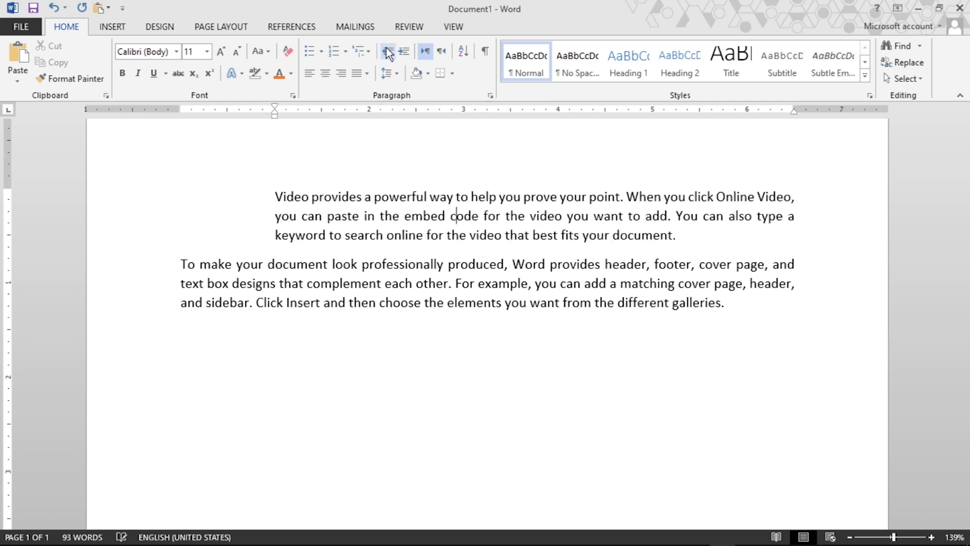
pyautogui.click(388, 52)
pyautogui.click(388, 52)
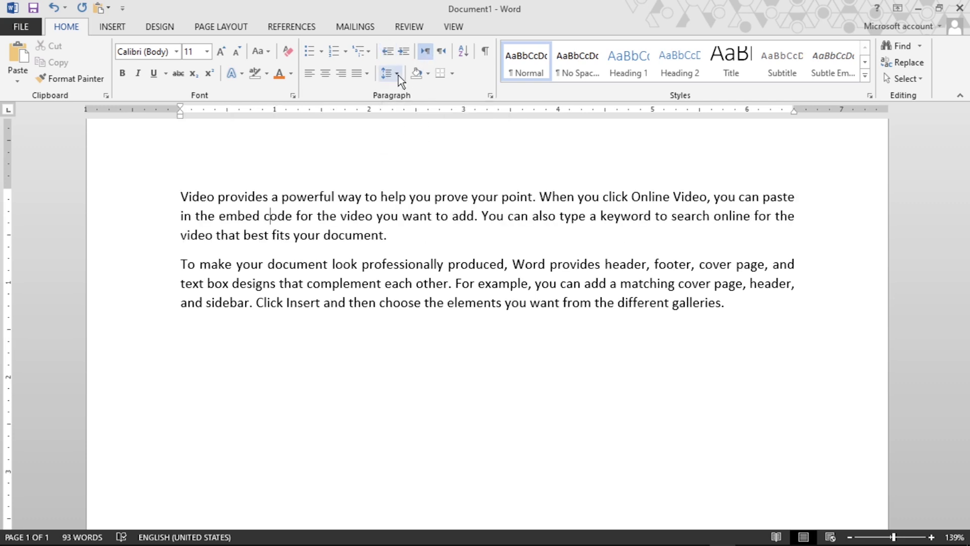
pyautogui.moveTo(704, 336); pyautogui.dragTo(126, 195)
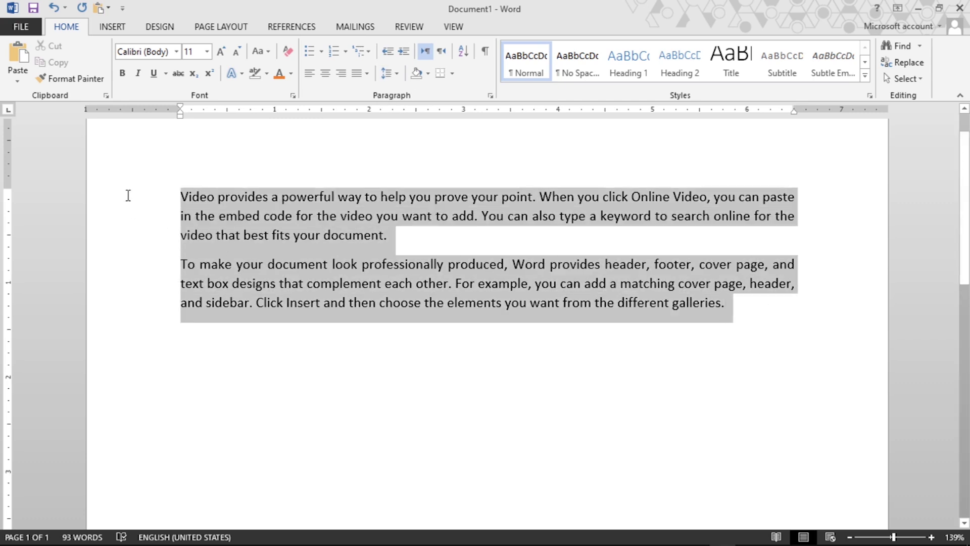
pyautogui.click(388, 75)
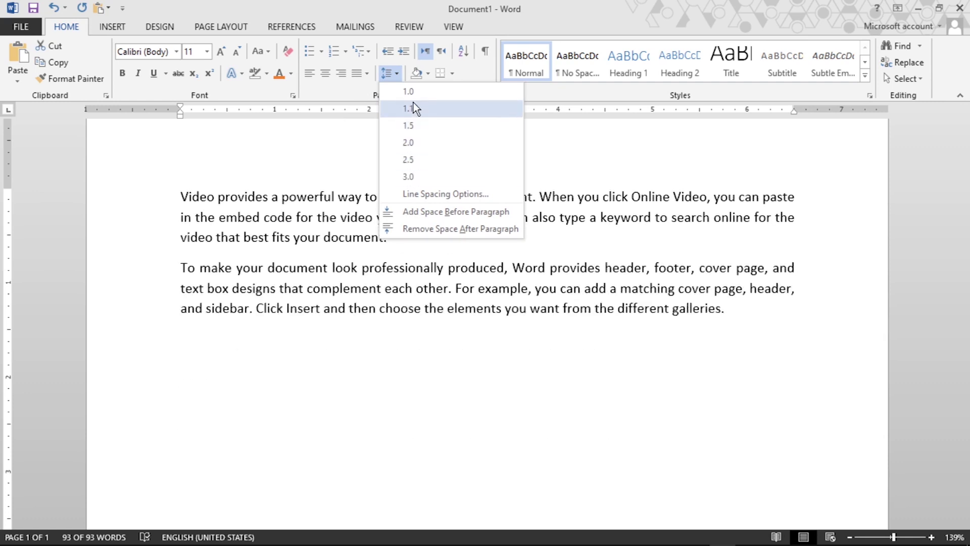
pyautogui.press('Escape')
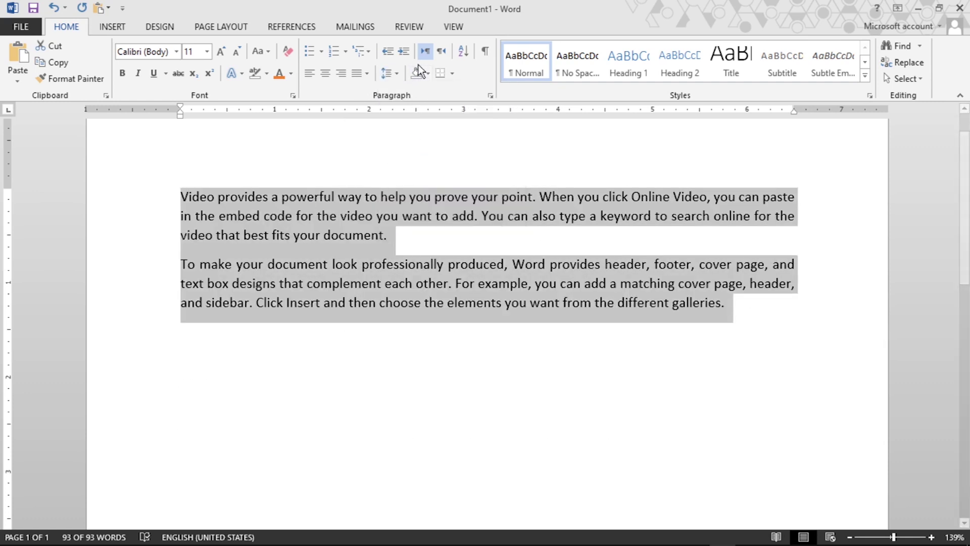
pyautogui.click(427, 74)
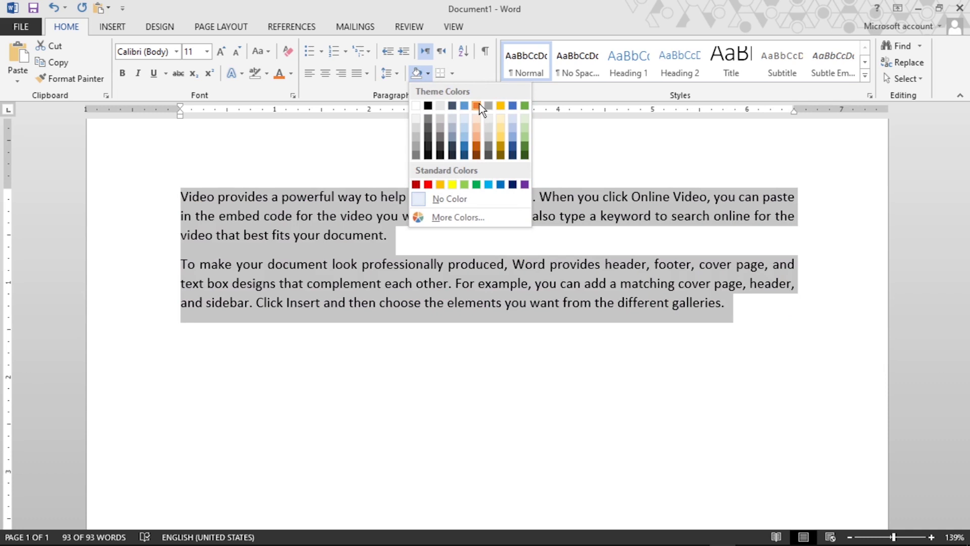
pyautogui.click(479, 104)
pyautogui.click(415, 231)
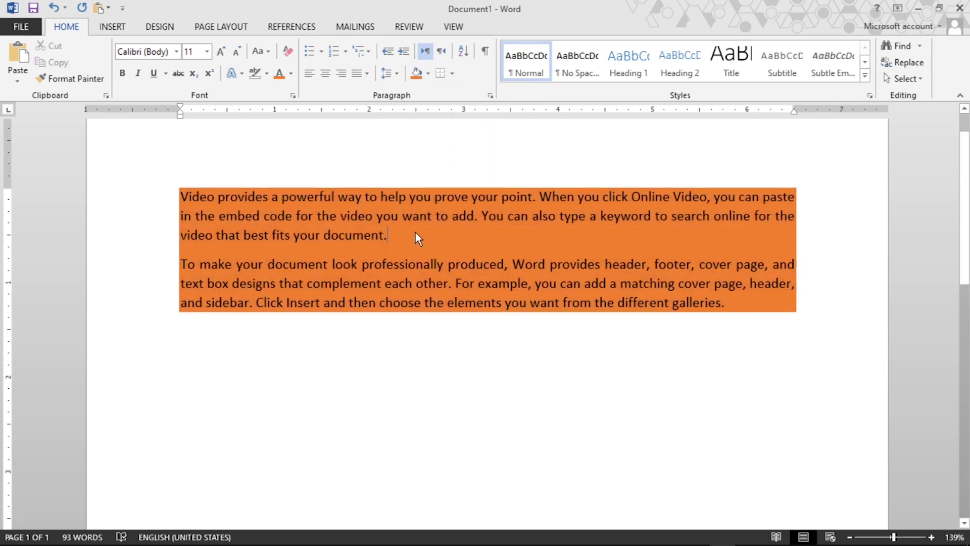
pyautogui.hotkey('ctrl', 'z')
pyautogui.click(403, 233)
pyautogui.moveTo(402, 233); pyautogui.dragTo(164, 190)
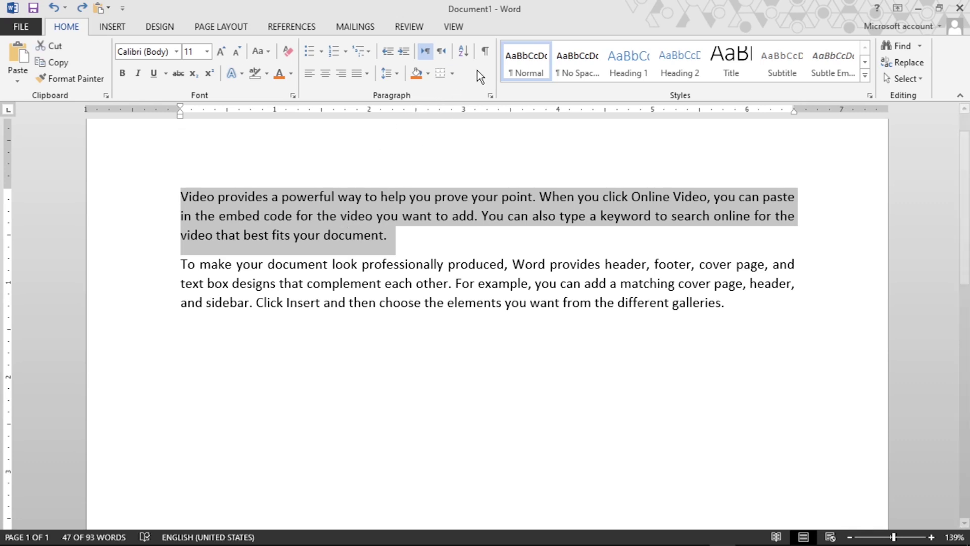
# - Add a top border and a bottom border to the first paragraph
pyautogui.click(453, 75)
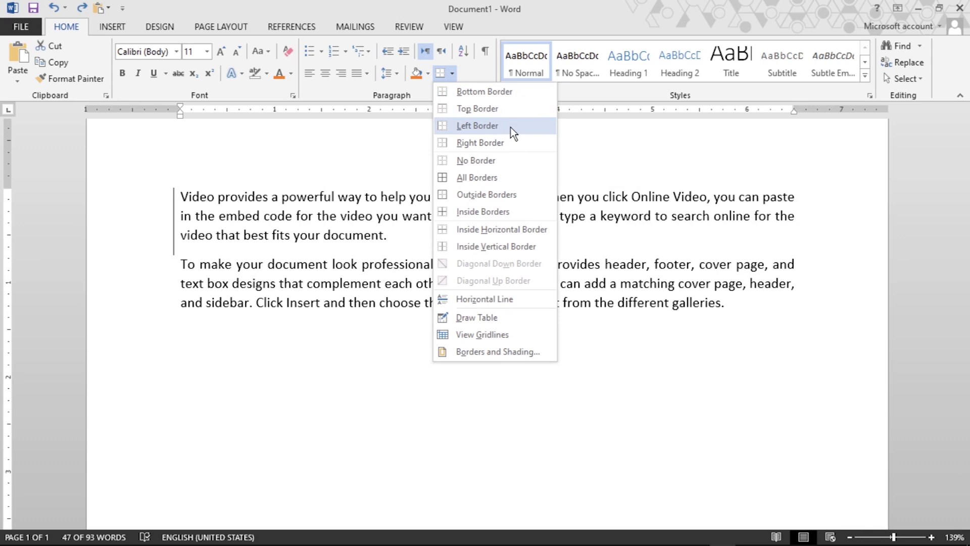
pyautogui.click(499, 114)
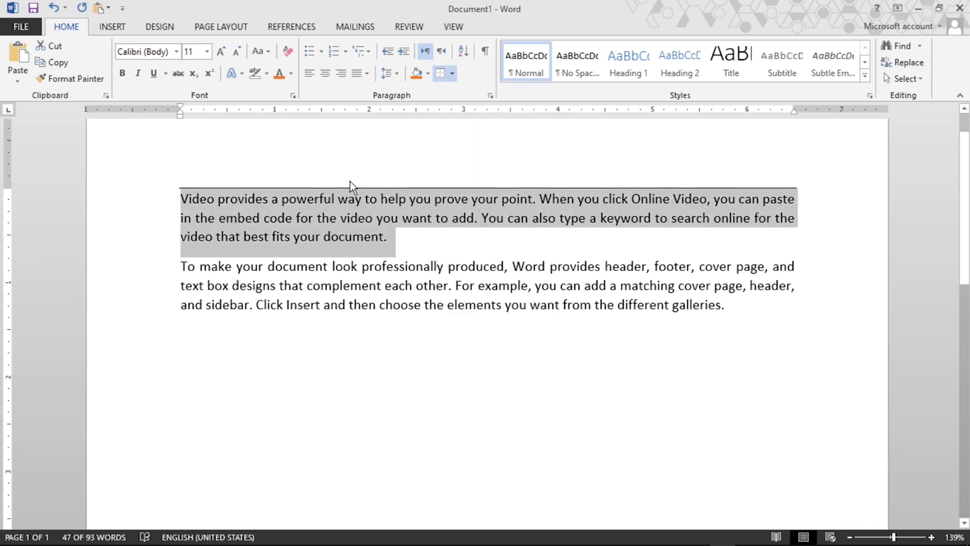
pyautogui.click(453, 73)
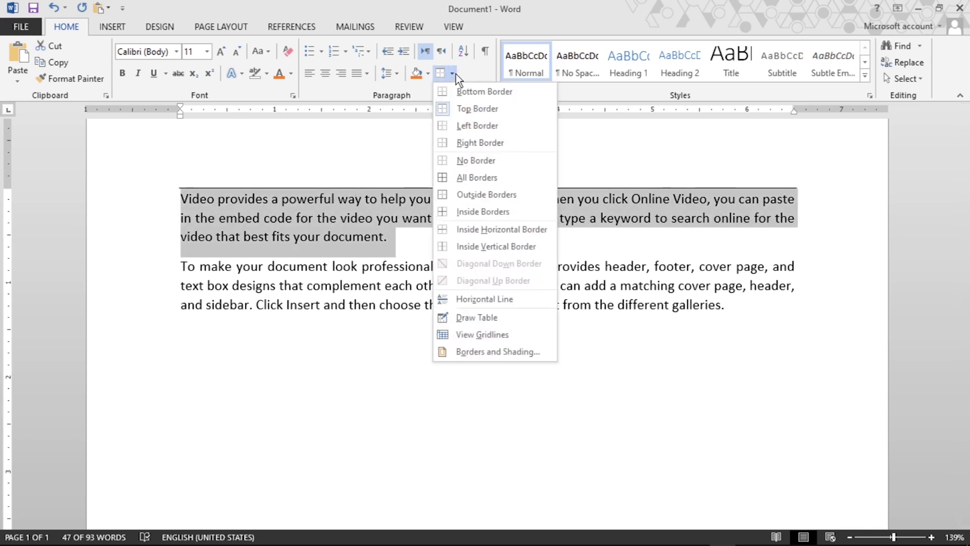
pyautogui.click(482, 92)
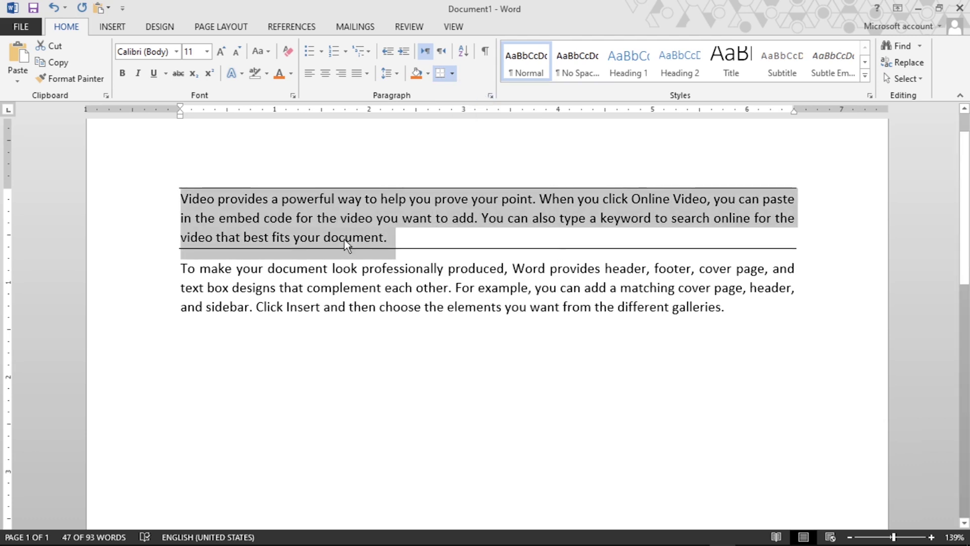
# - Select both paragraphs and delete them, leaving the page empty
pyautogui.click(453, 74)
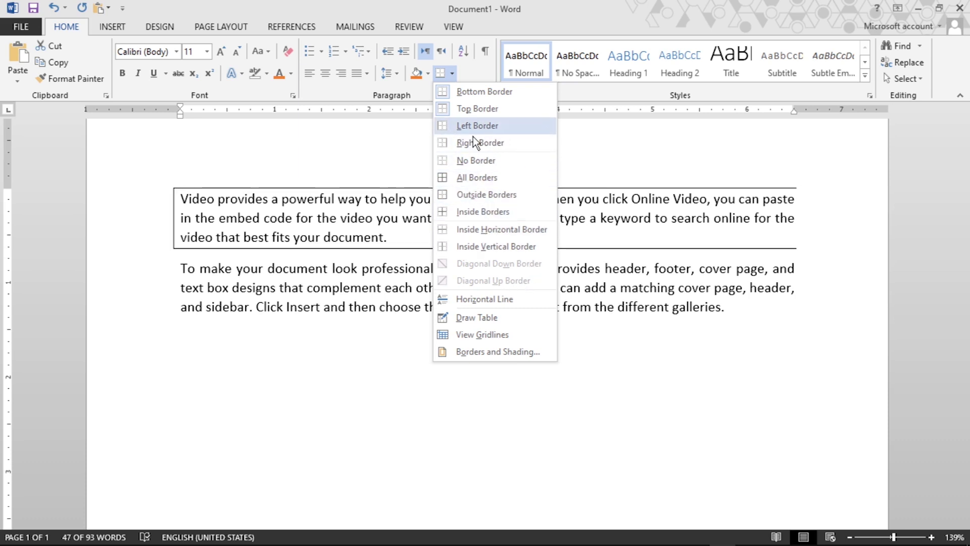
pyautogui.click(301, 248)
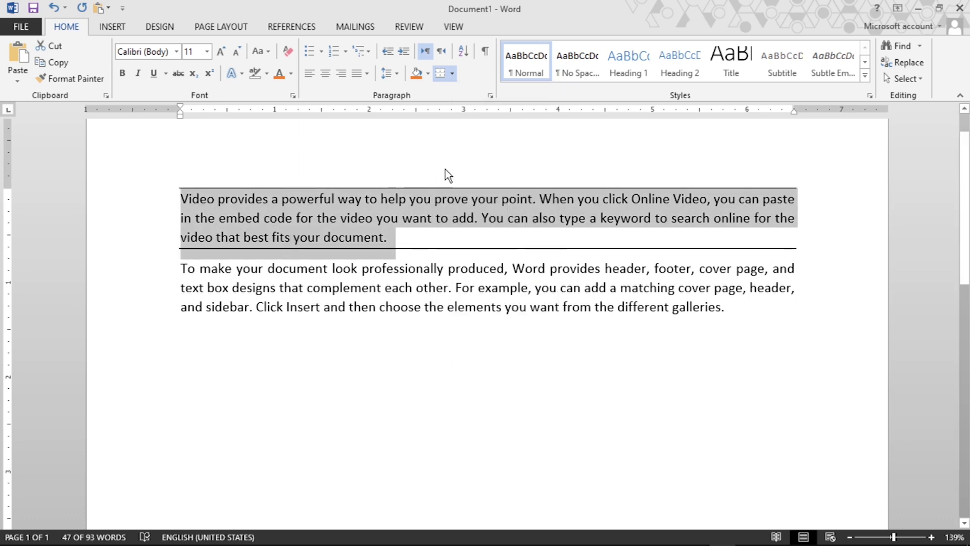
pyautogui.moveTo(740, 314); pyautogui.dragTo(150, 161)
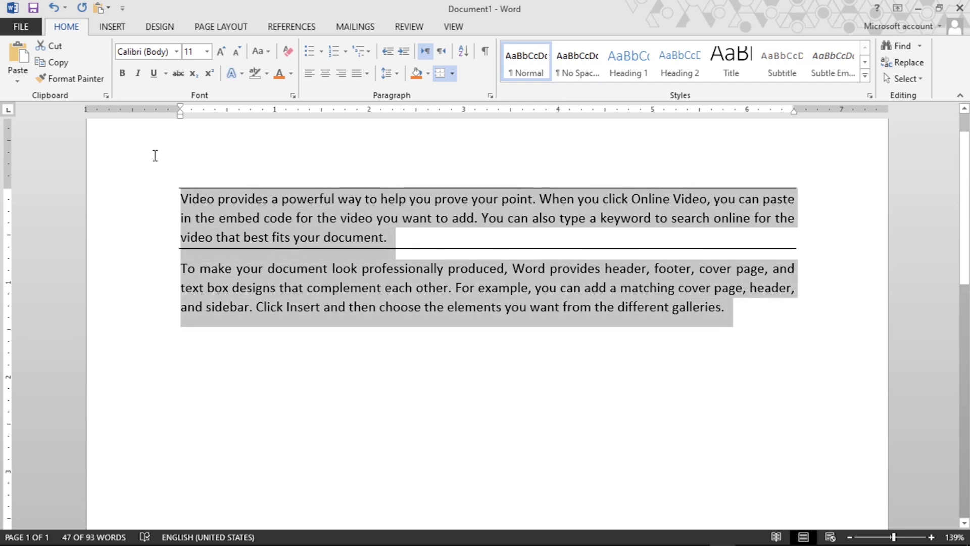
pyautogui.press('Delete')
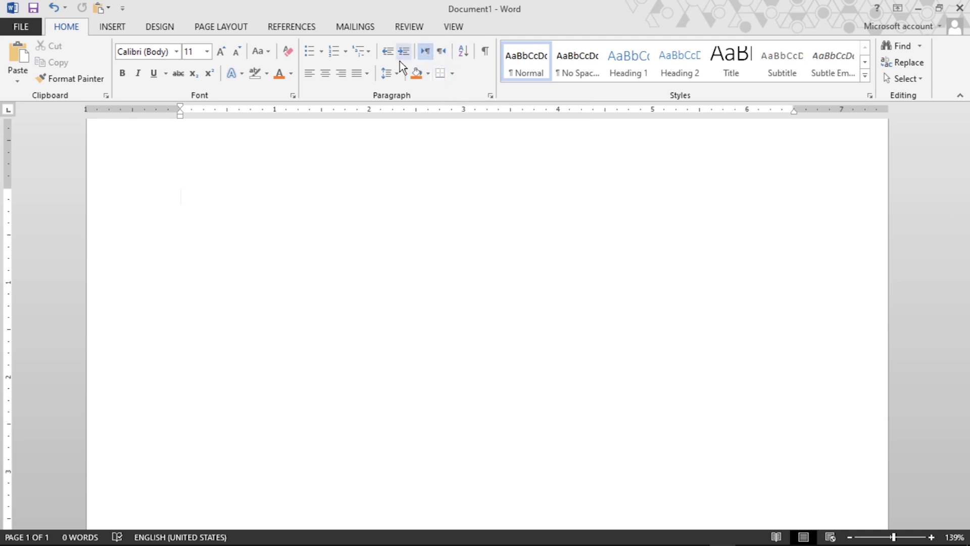
# - Set right-to-left direction, switch to the Arabic keyboard, and type the 14-word Pashto introduction ending in '!'
pyautogui.click(442, 52)
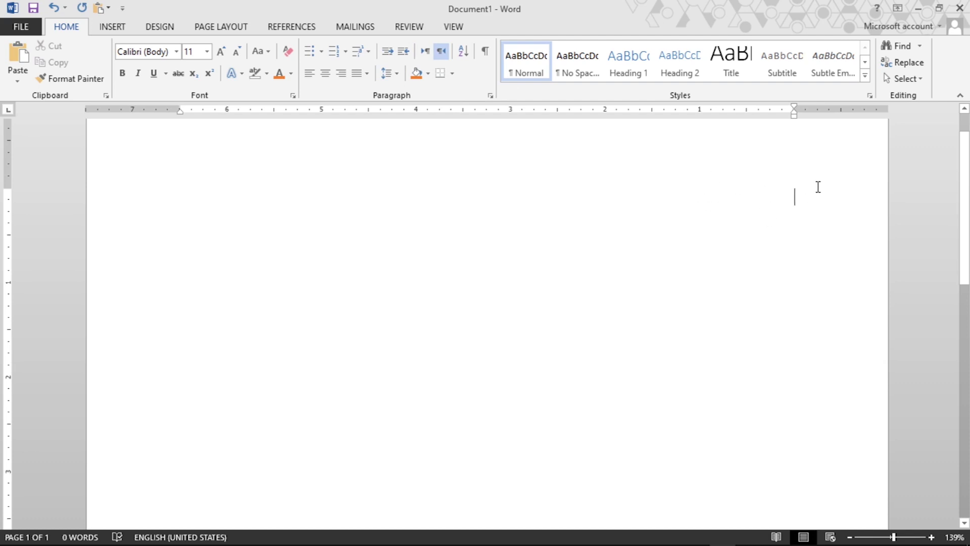
pyautogui.hotkey('alt', 'shift')
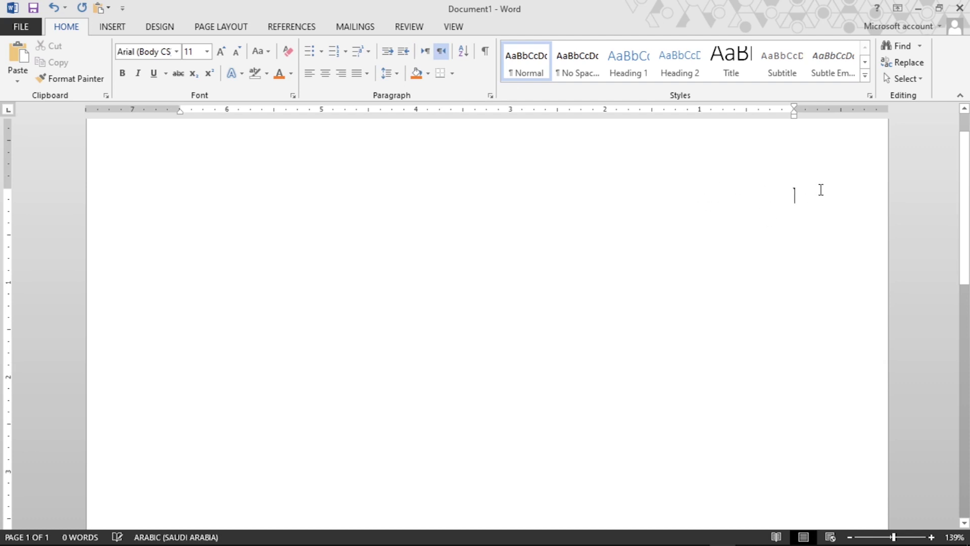
pyautogui.write('زه ايمليار ساحد يم او')
pyautogui.press('BackSpace')
pyautogui.press('BackSpace')
pyautogui.press('BackSpace')
pyautogui.press('BackSpace')
pyautogui.press('BackSpace')
pyautogui.write('جد يم او اوس مهال تاسي ته د مايکروسافت')
pyautogui.press('BackSpace')
pyautogui.press('BackSpace')
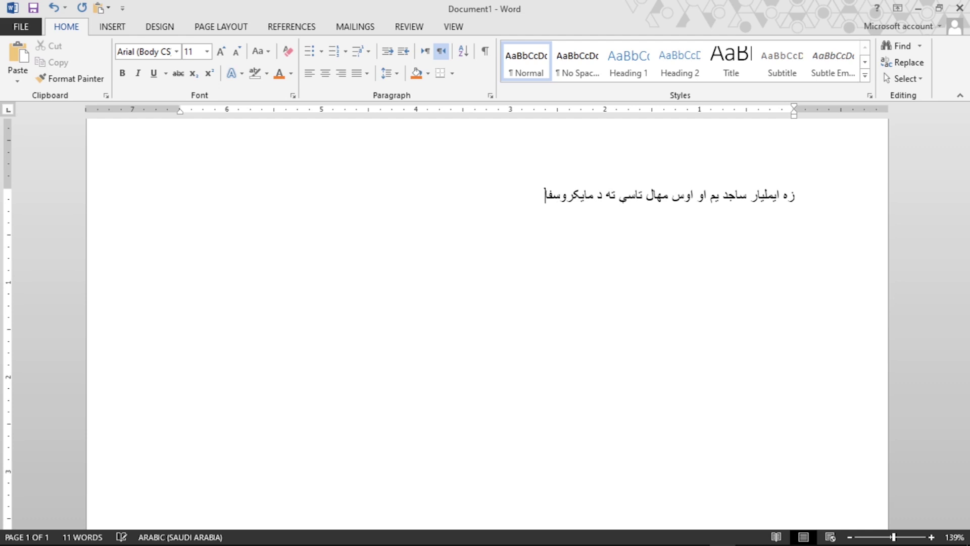
pyautogui.write('فت ورډ درب درکوم')
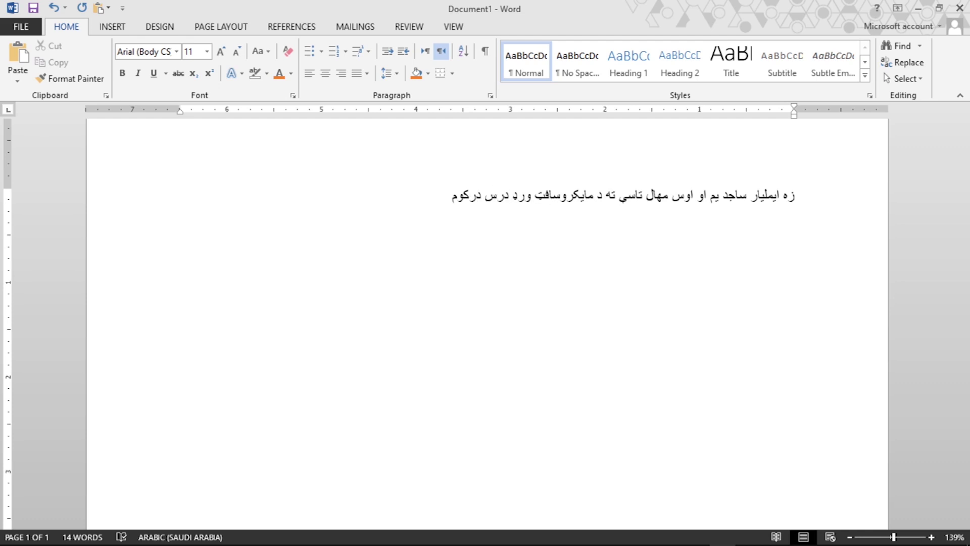
pyautogui.write('!')
# - Format the Pashto sentence in Bahij TheSans Arabic ExtraBold, enlarged to size 14
pyautogui.tripleClick(662, 198)
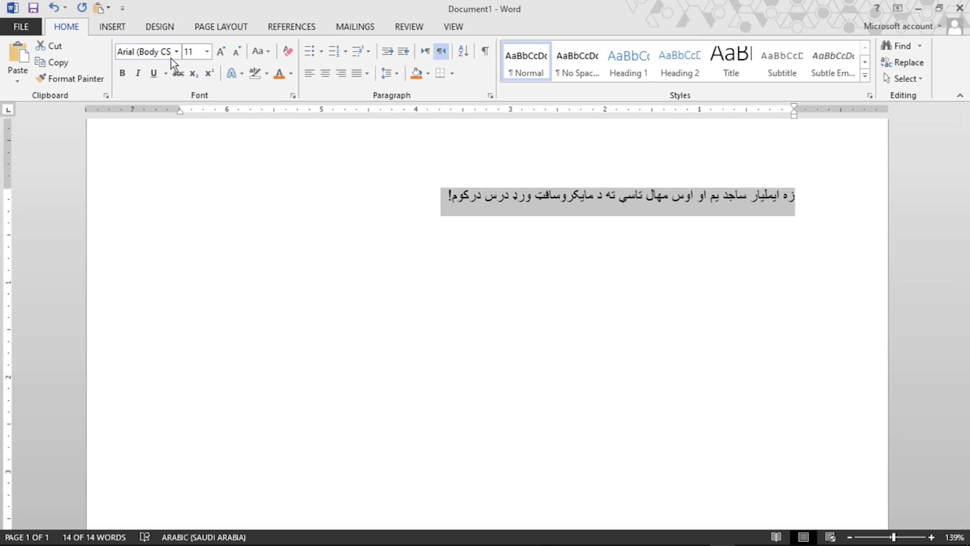
pyautogui.click(179, 47)
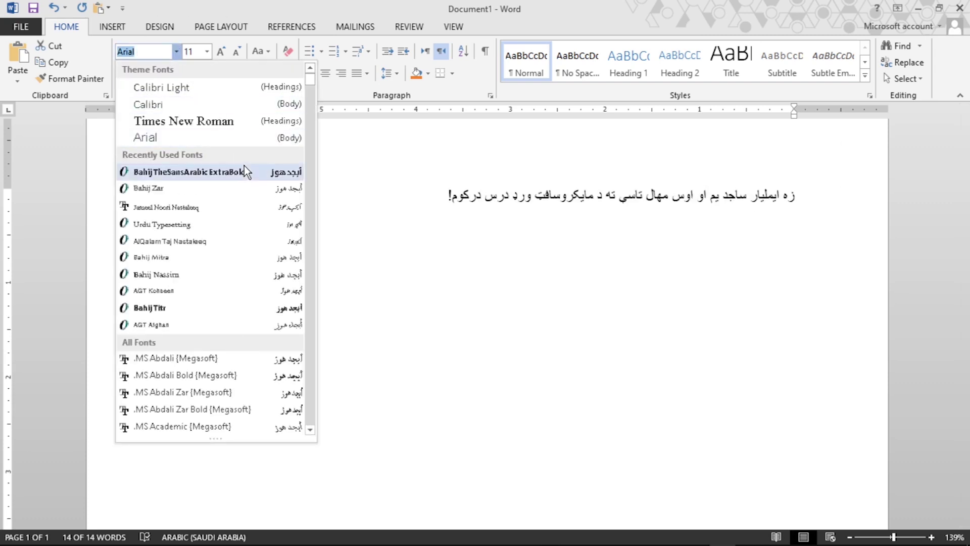
pyautogui.click(252, 177)
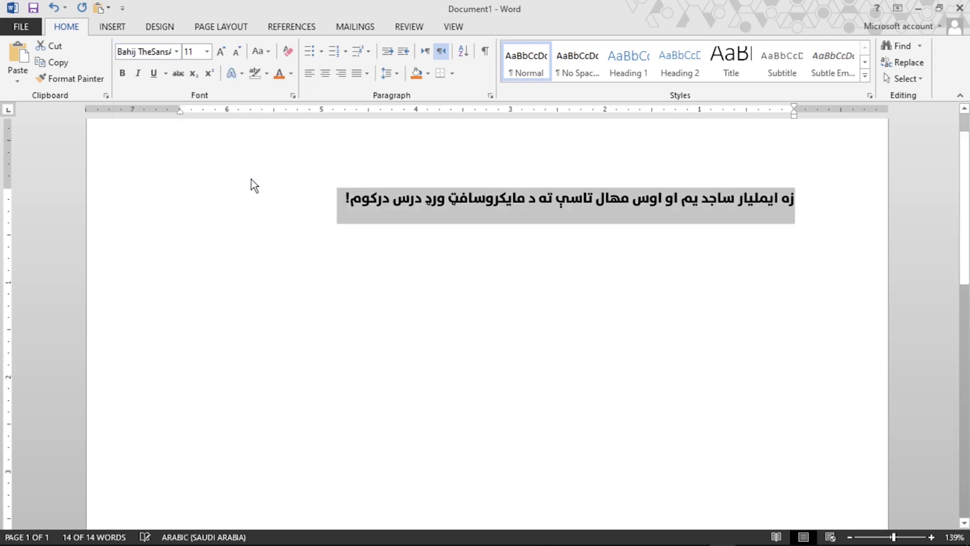
pyautogui.click(221, 50)
pyautogui.click(221, 50)
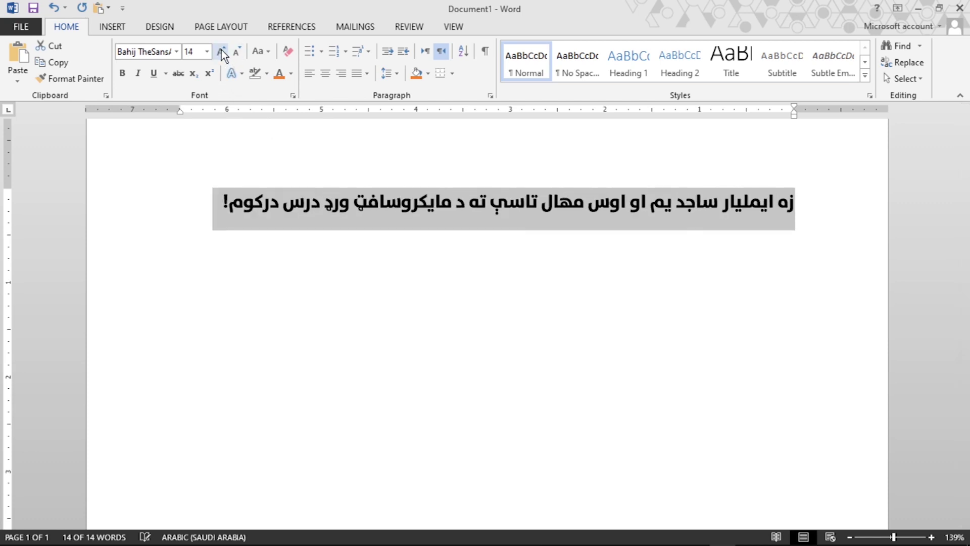
pyautogui.click(509, 202)
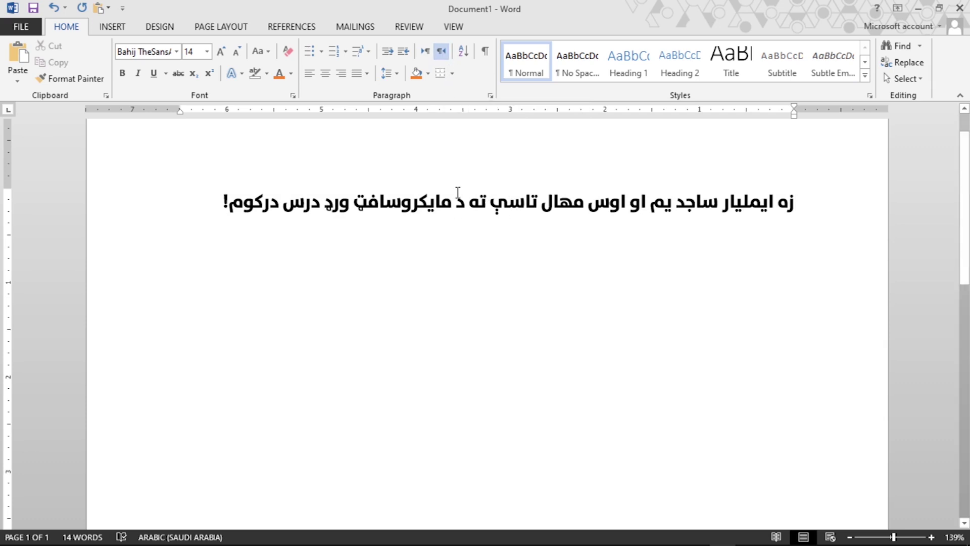
# - Delete all the text and set paragraph direction back to left-to-right
pyautogui.hotkey('ctrl', 'a')
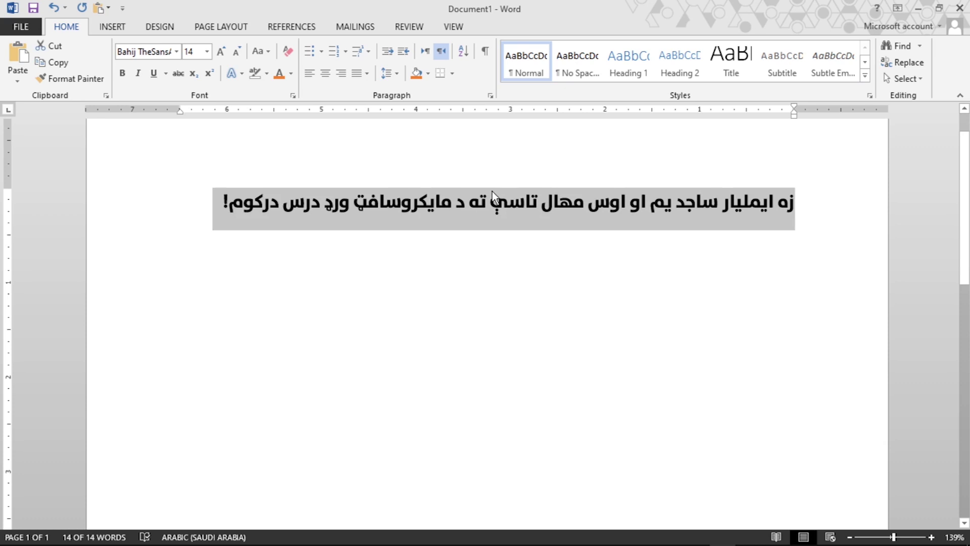
pyautogui.press('Delete')
pyautogui.click(423, 53)
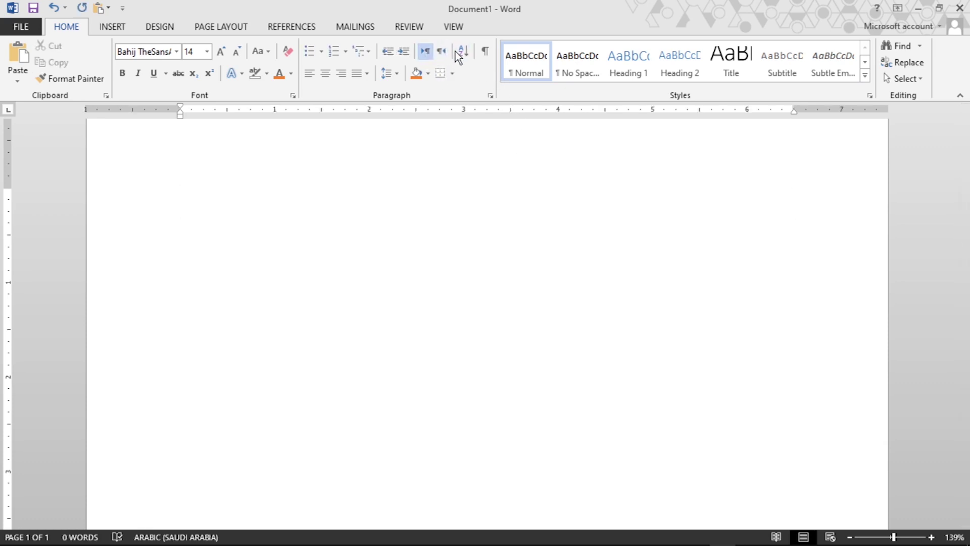
# - With the English keyboard, type six first names one per line, then select the whole list
pyautogui.hotkey('alt', 'shift')
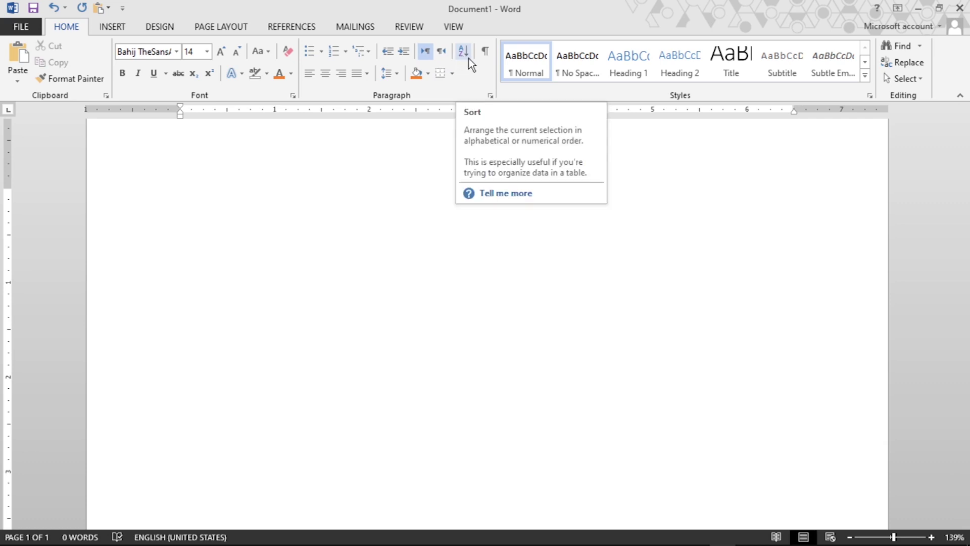
pyautogui.write('A')
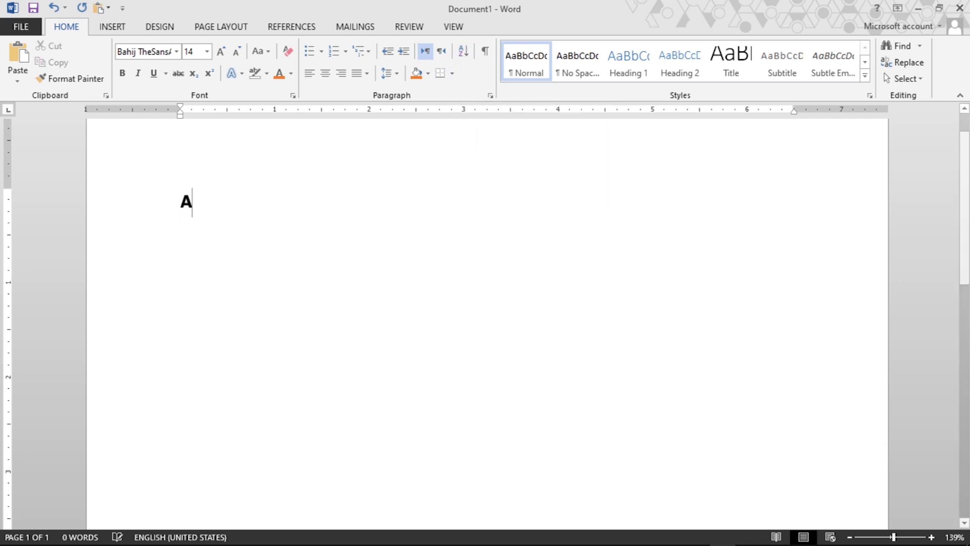
pyautogui.write('hmad')
pyautogui.press('Return')
pyautogui.write('Mahmood')
pyautogui.press('Return')
pyautogui.write('Khan')
pyautogui.press('Return')
pyautogui.write('Jan')
pyautogui.press('Return')
pyautogui.write('Karim')
pyautogui.press('Return')
pyautogui.write('MUje')
pyautogui.press('BackSpace')
pyautogui.press('BackSpace')
pyautogui.press('BackSpace')
pyautogui.write('ujeeb')
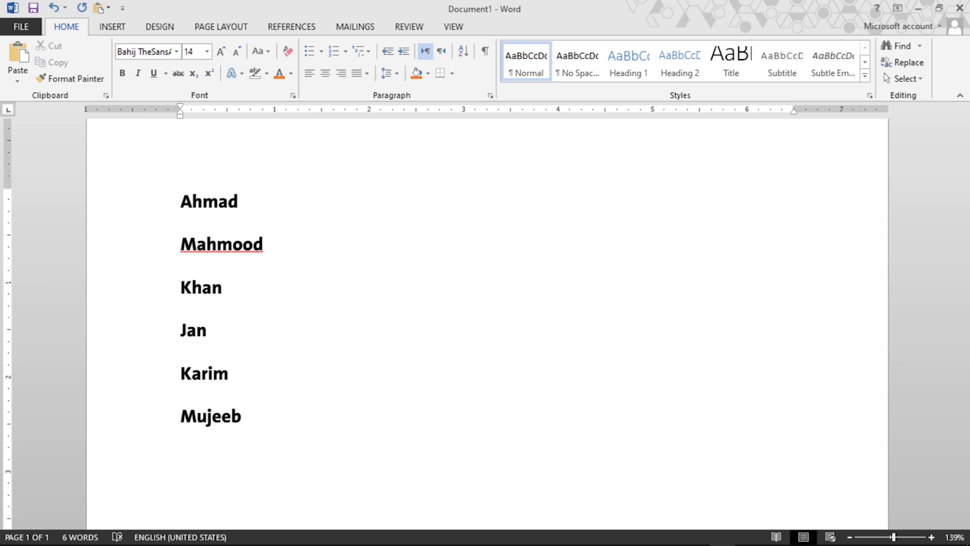
pyautogui.hotkey('ctrl', 'a')
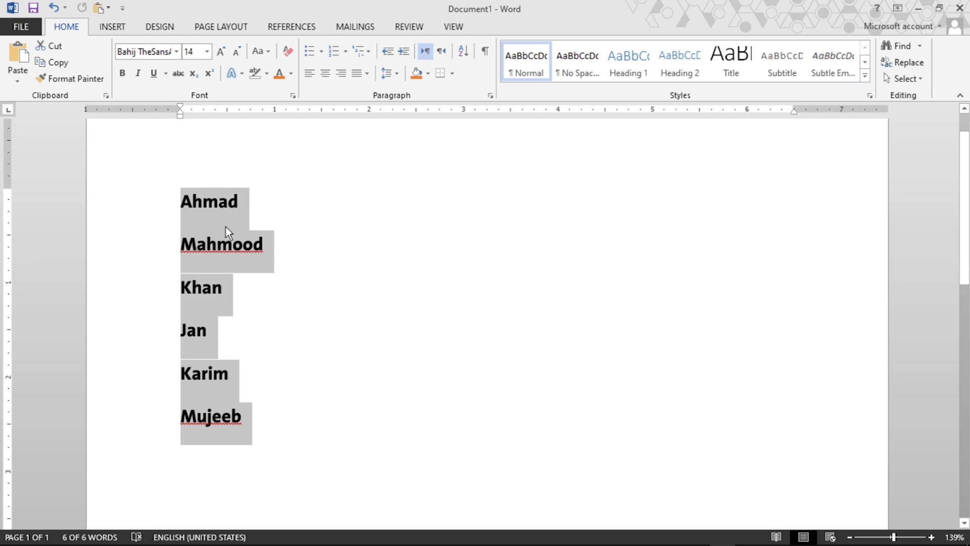
# - Sort the names in ascending order, then re-sort them in descending order
pyautogui.click(464, 50)
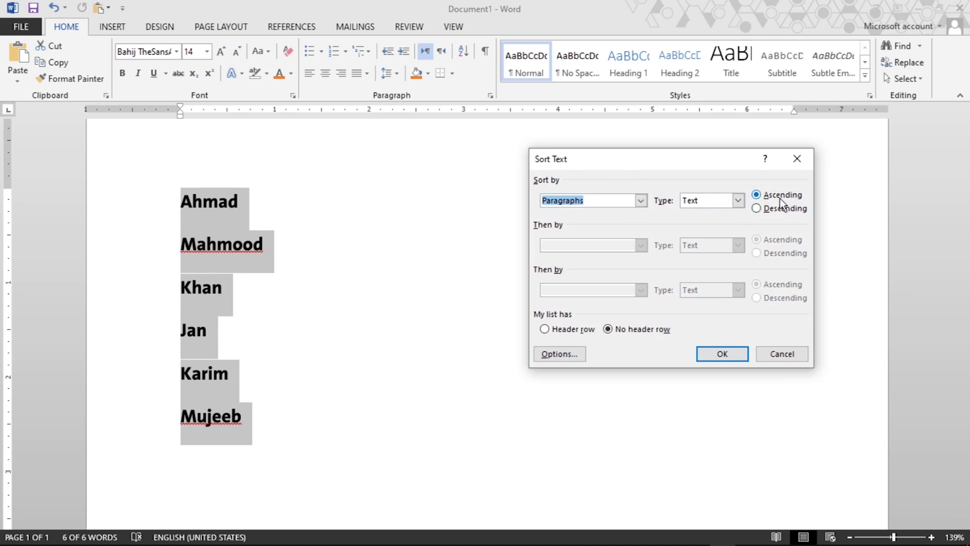
pyautogui.click(735, 355)
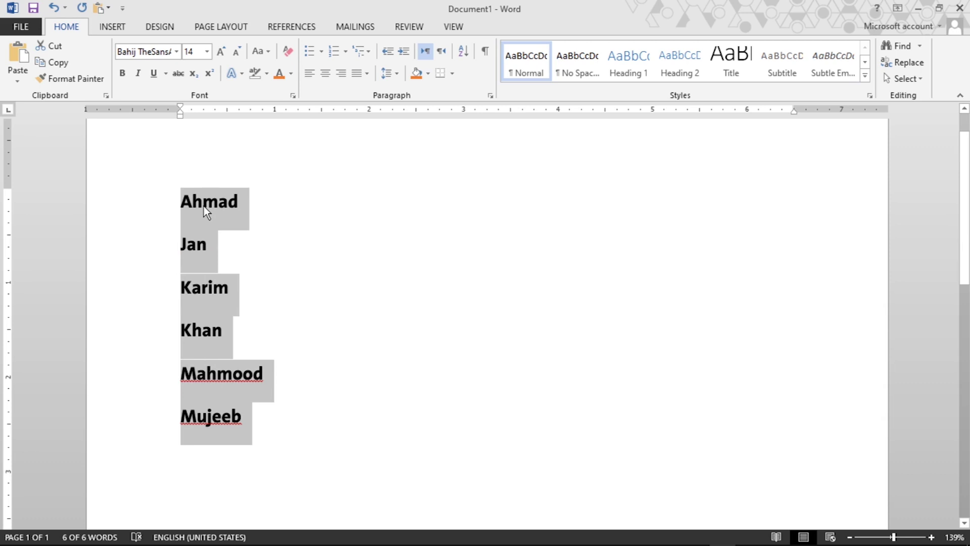
pyautogui.click(463, 51)
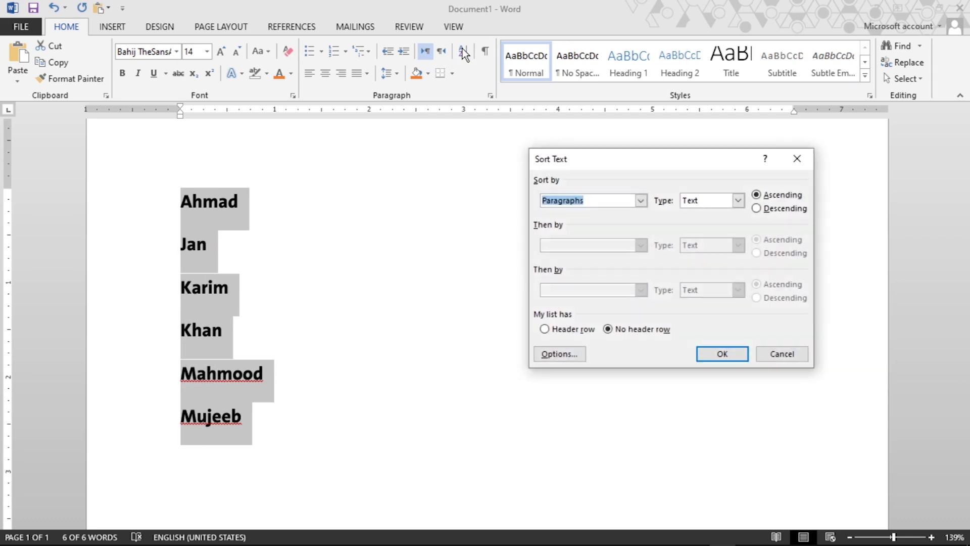
pyautogui.click(784, 207)
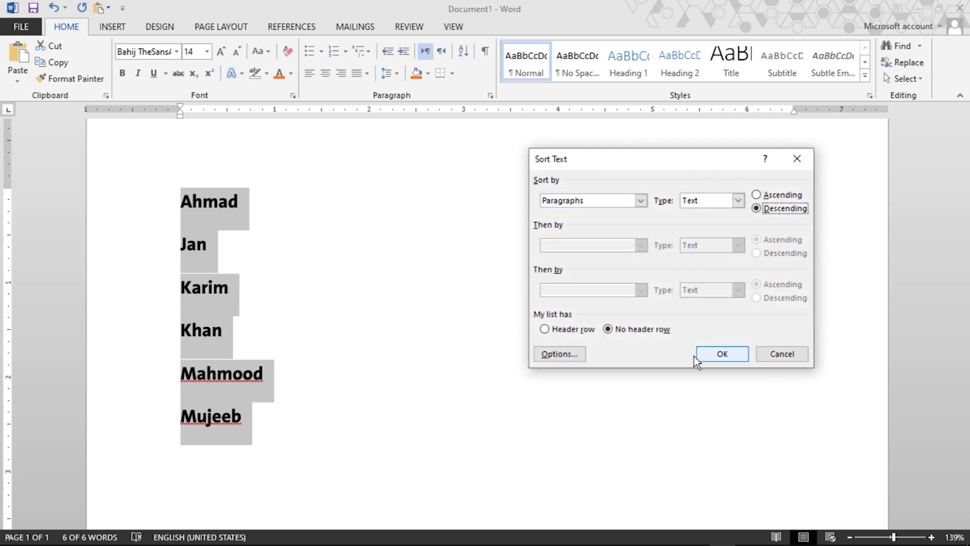
pyautogui.click(721, 357)
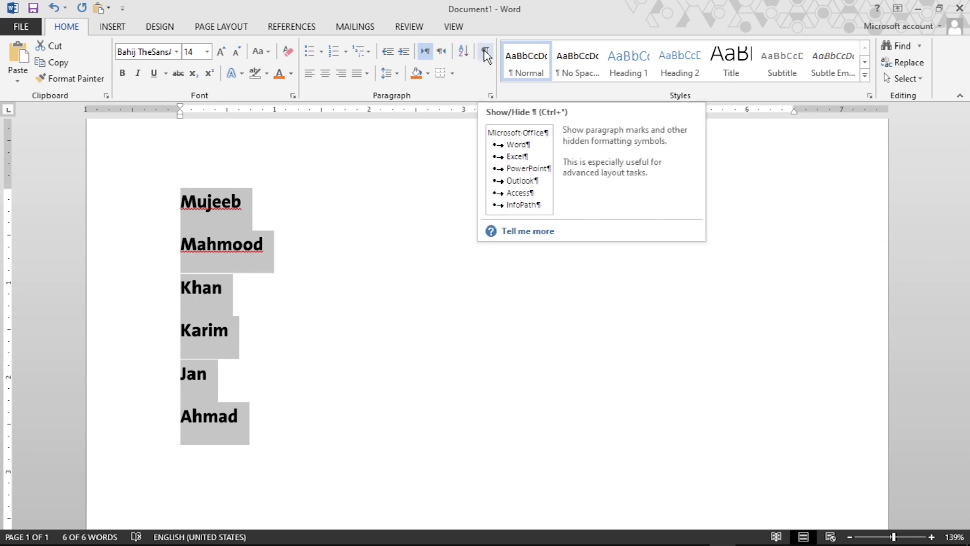
# - Turn on paragraph marks and place the cursor after the last name
pyautogui.click(485, 50)
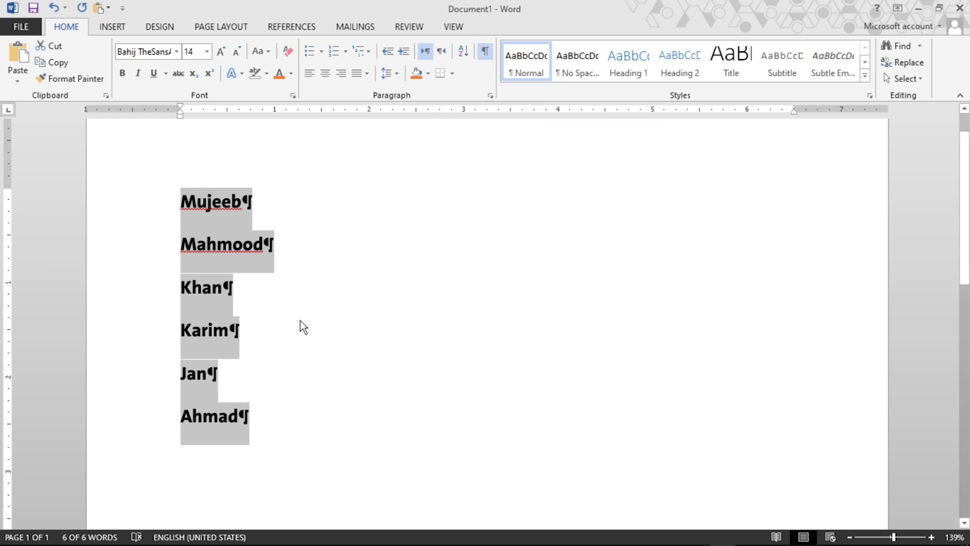
pyautogui.click(278, 202)
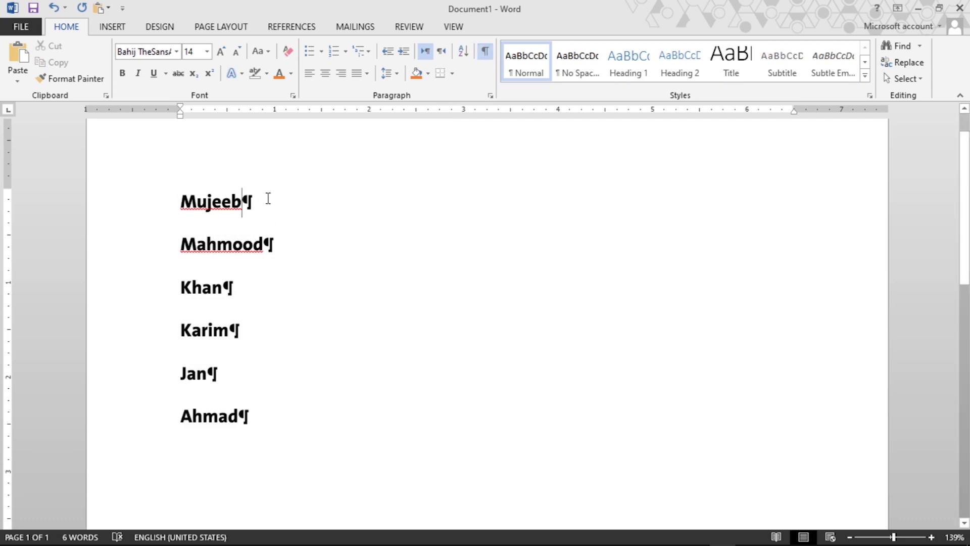
pyautogui.click(264, 243)
pyautogui.click(279, 414)
# - After a blank line, add the entries Sa, Asd, Ads, Asd and Sad, one per line
pyautogui.press('Return')
pyautogui.press('Return')
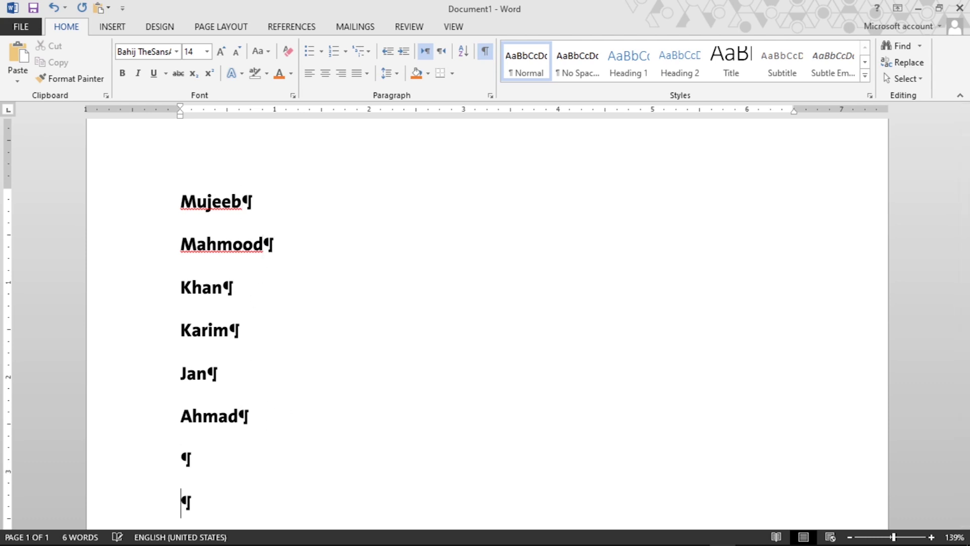
pyautogui.write('sa')
pyautogui.press('Return')
pyautogui.write('asd')
pyautogui.press('Return')
pyautogui.write('ads')
pyautogui.press('Return')
pyautogui.write('asd')
pyautogui.press('Return')
pyautogui.write('sad')
pyautogui.press('Return')
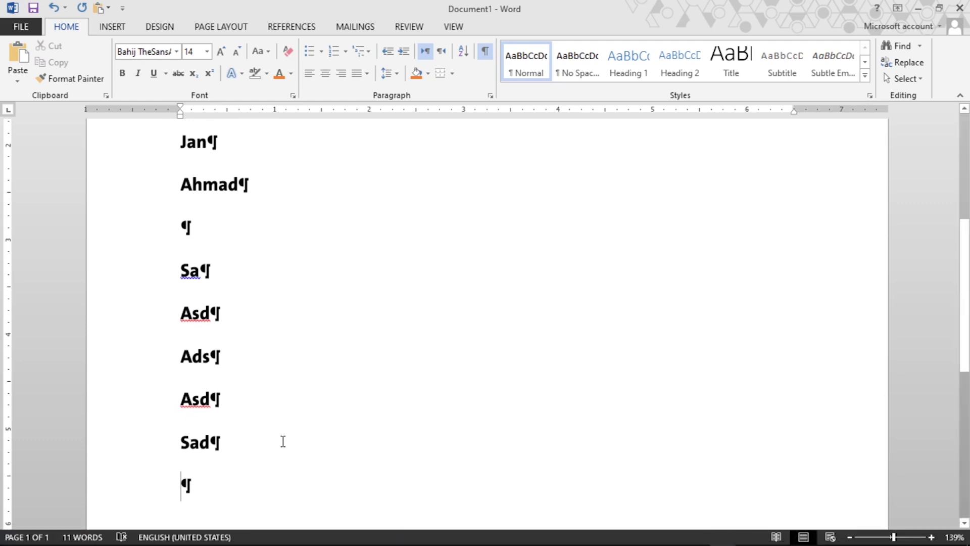
# - Insert a page break after the last line from the Insert tab
pyautogui.scroll(-3, 283, 441)
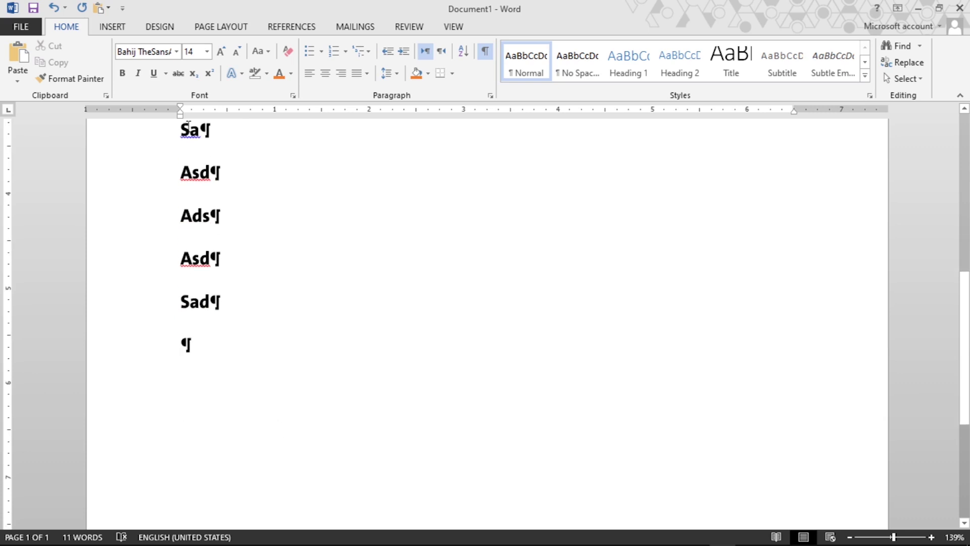
pyautogui.click(109, 27)
pyautogui.click(35, 80)
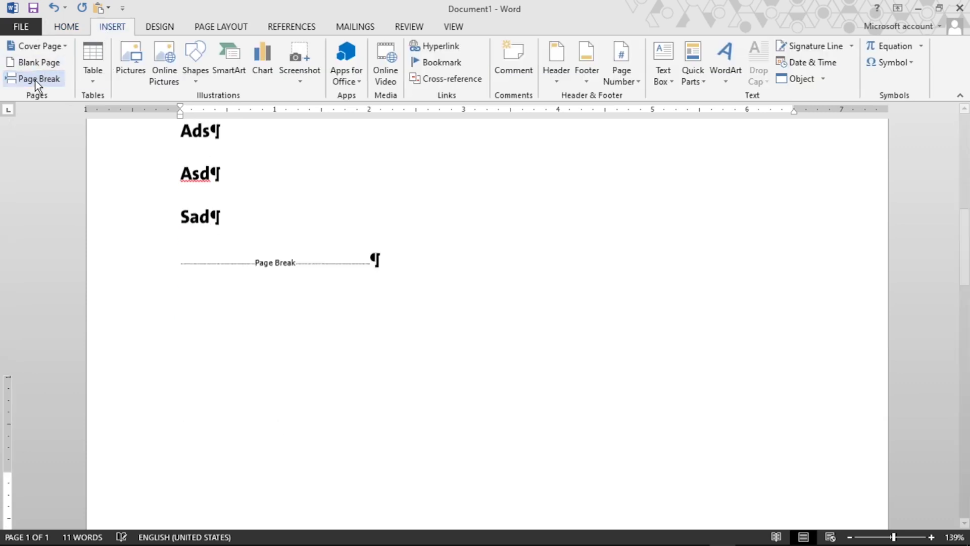
# - Delete the page break below the list and turn off paragraph marks
pyautogui.scroll(2, 283, 304)
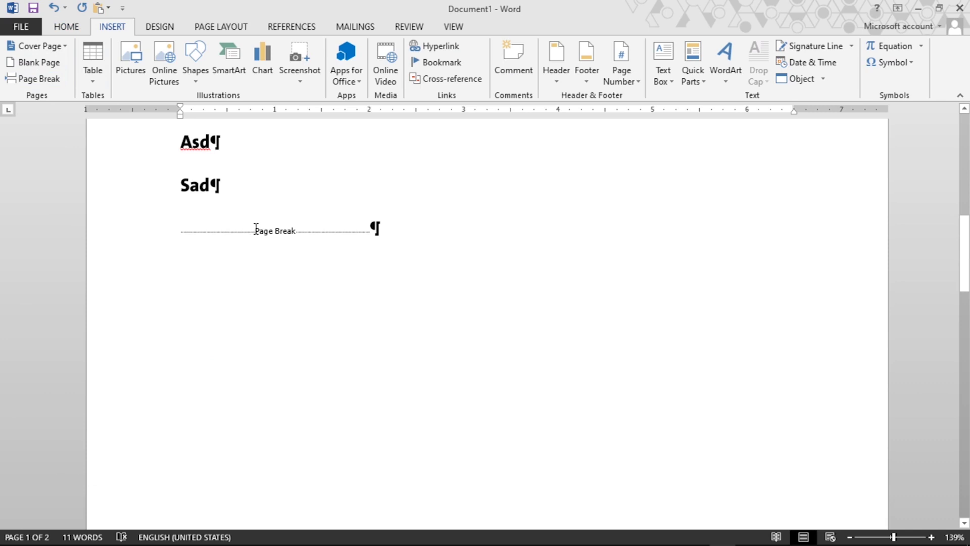
pyautogui.scroll(2, 303, 232)
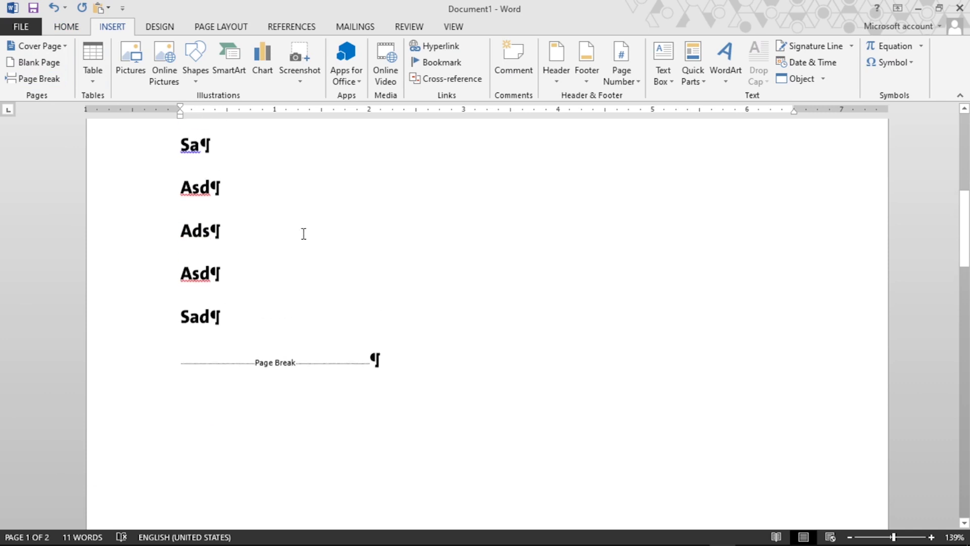
pyautogui.scroll(3, 303, 232)
pyautogui.scroll(3, 306, 233)
pyautogui.scroll(1, 309, 236)
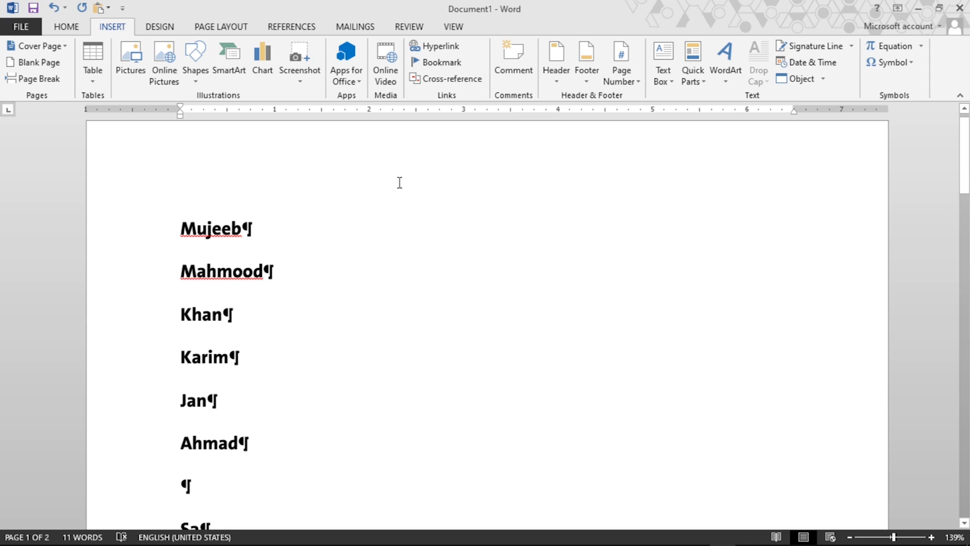
pyautogui.click(77, 29)
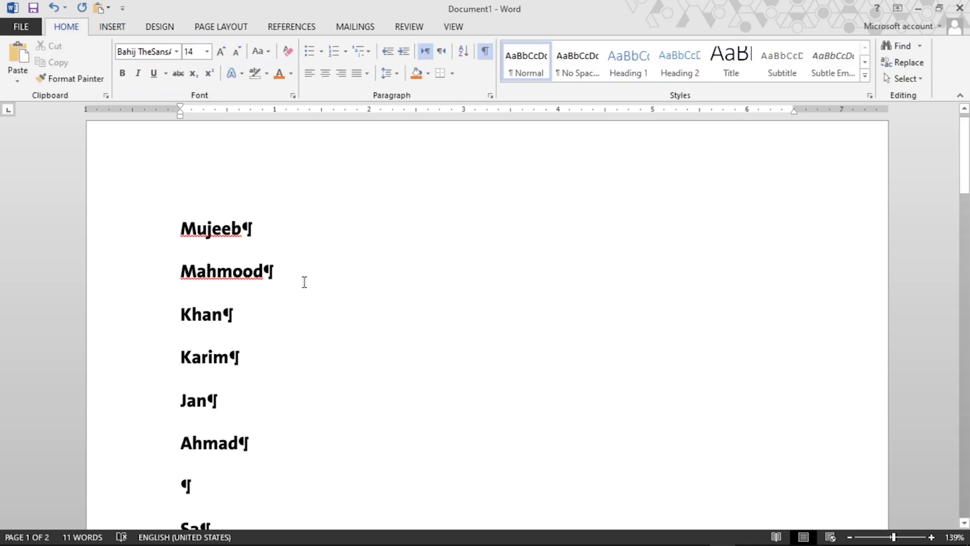
pyautogui.scroll(-2, 256, 232)
pyautogui.scroll(-2, 255, 232)
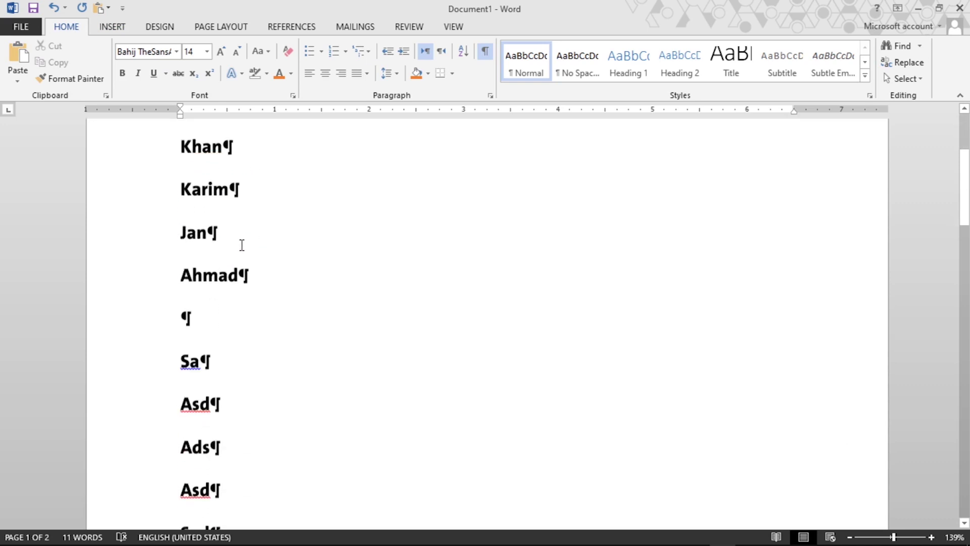
pyautogui.scroll(-6, 203, 321)
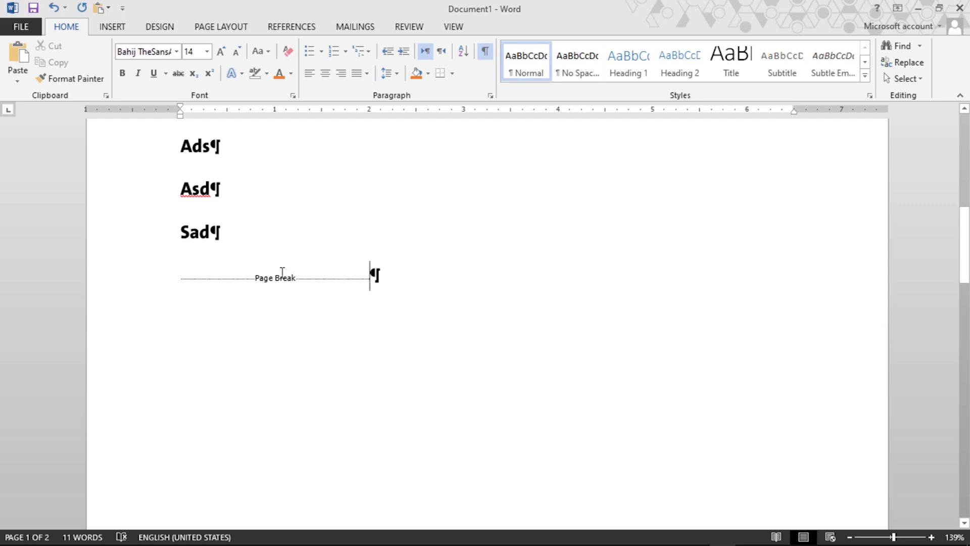
pyautogui.click(281, 276)
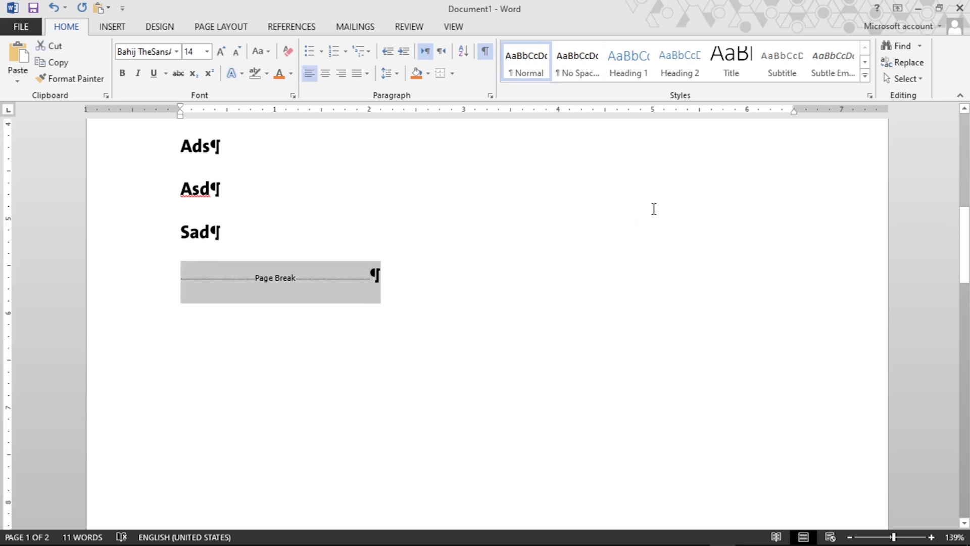
pyautogui.press('Delete')
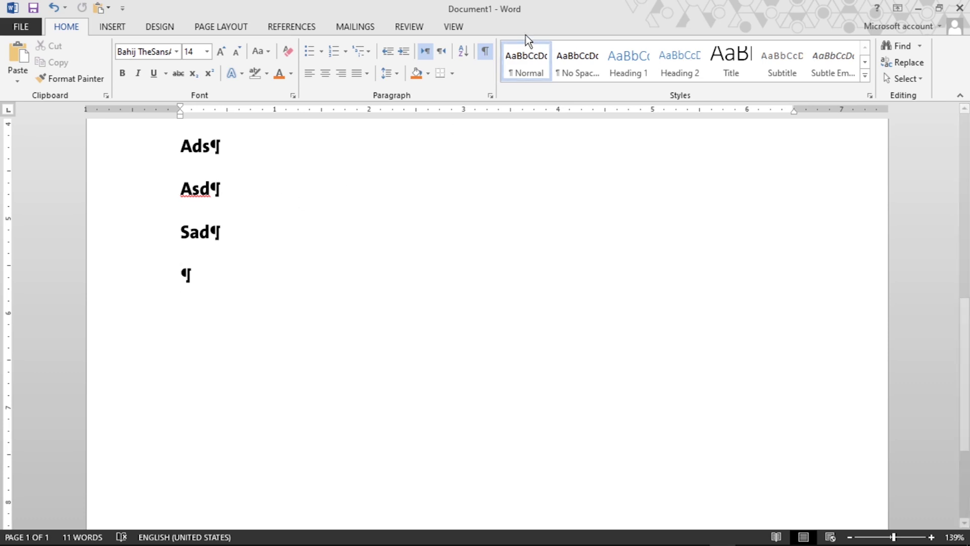
pyautogui.click(484, 51)
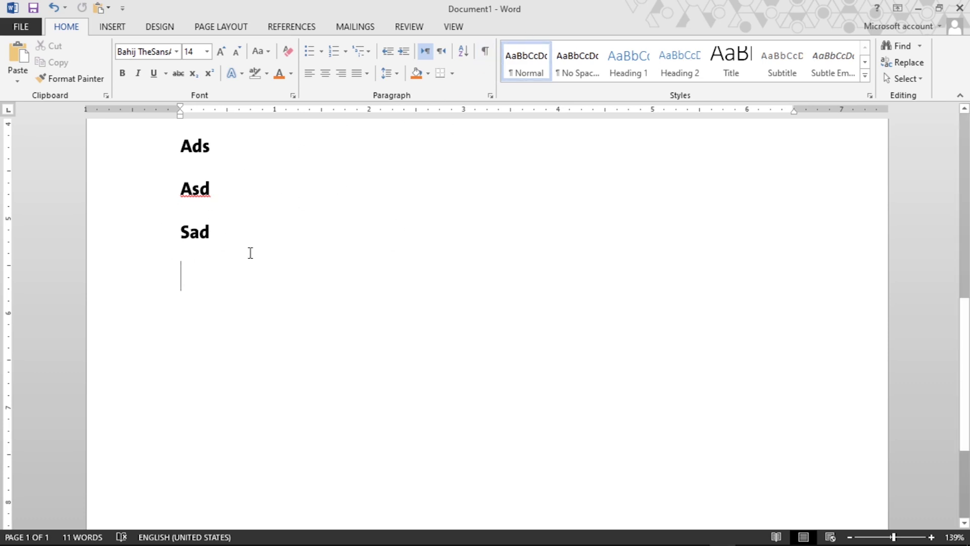
pyautogui.scroll(8, 313, 259)
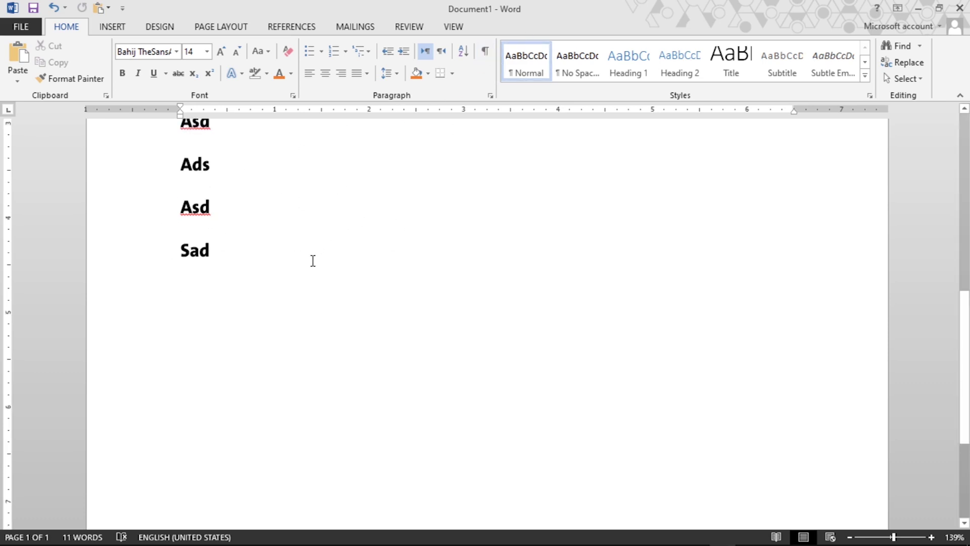
# - Replace all the document text with the word Heading and select it
pyautogui.hotkey('ctrl', 'a')
pyautogui.write('Heading')
pyautogui.hotkey('ctrl', 'a')
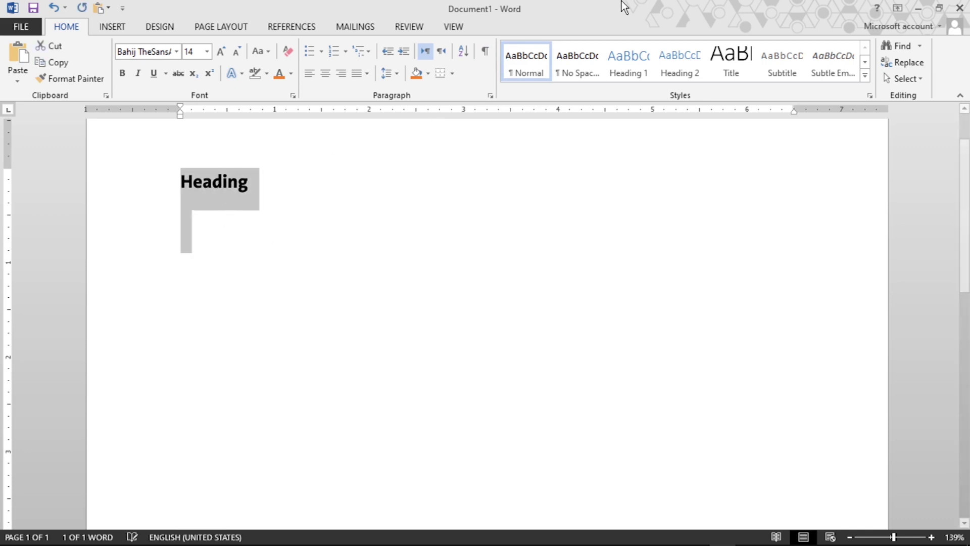
# - Preview styles in the Styles gallery, then apply Clear Formatting to leave plain Calibri 11
pyautogui.click(865, 75)
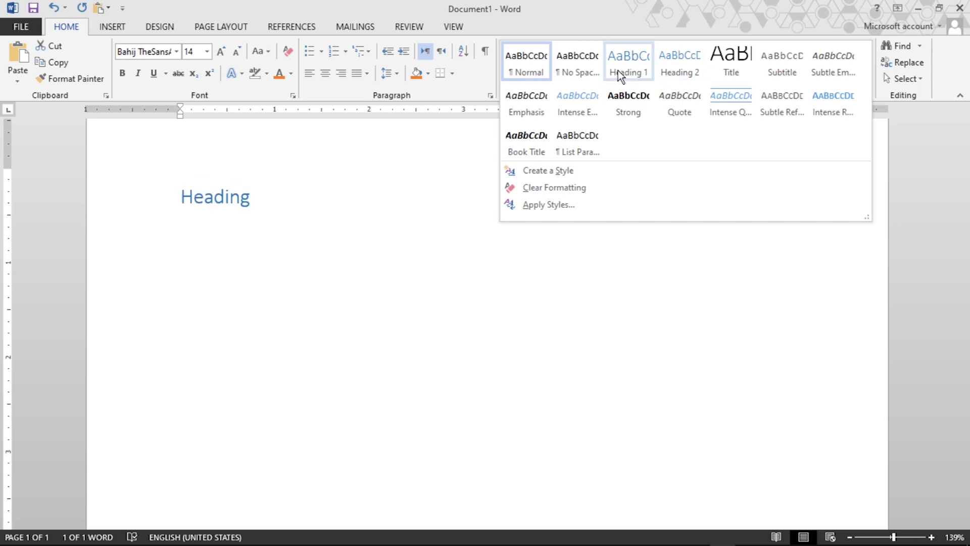
pyautogui.click(615, 20)
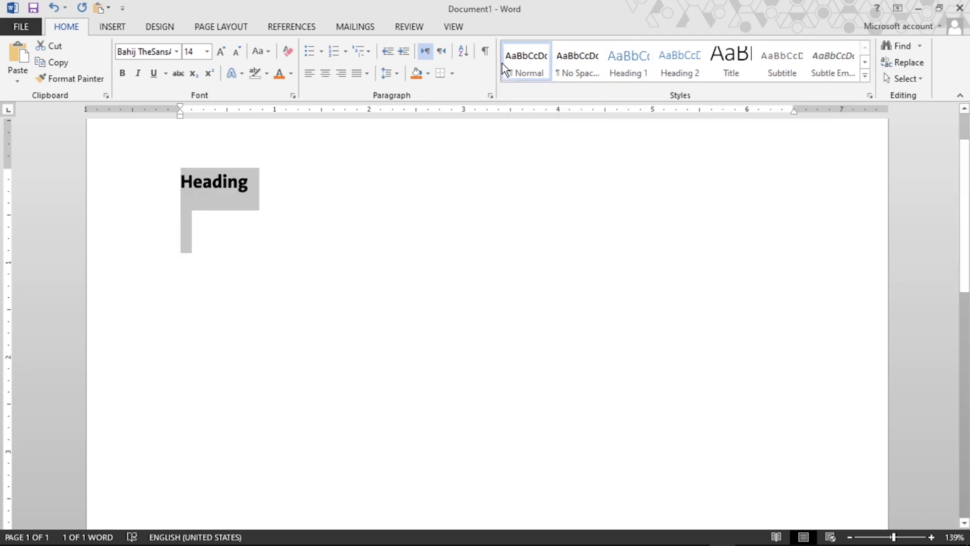
pyautogui.click(865, 76)
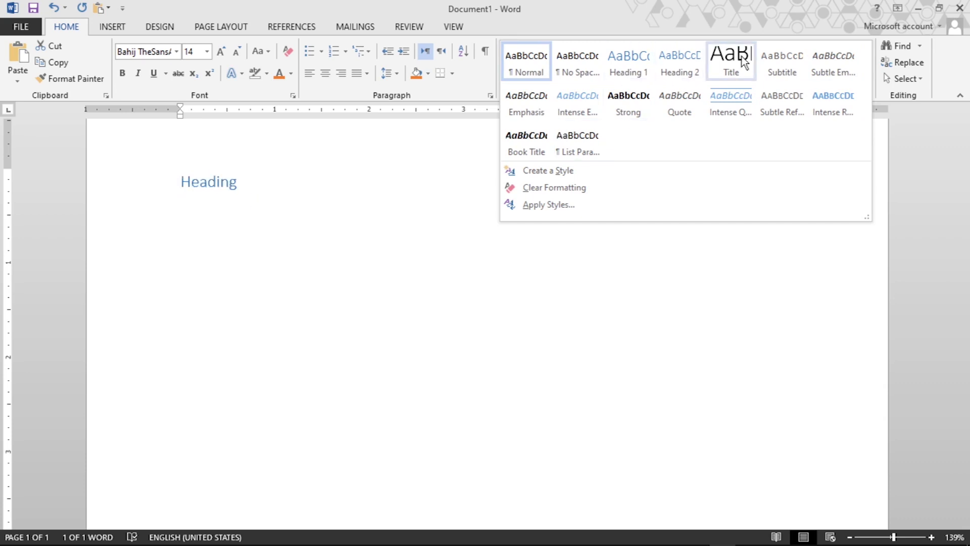
pyautogui.click(575, 188)
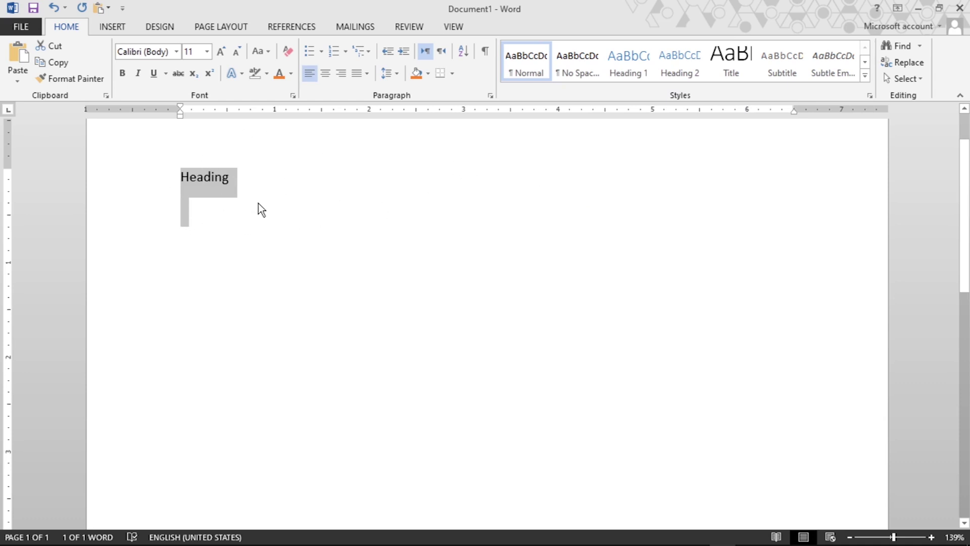
# - Replace Heading with three paragraphs of sample text using =rand(3)
pyautogui.press('Delete')
pyautogui.write('=rand')
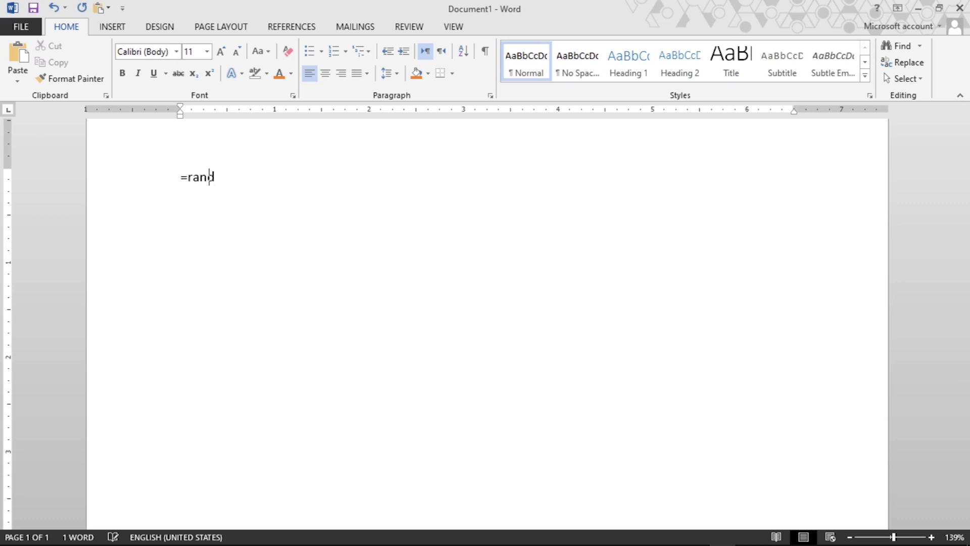
pyautogui.write('(3)')
pyautogui.press('Return')
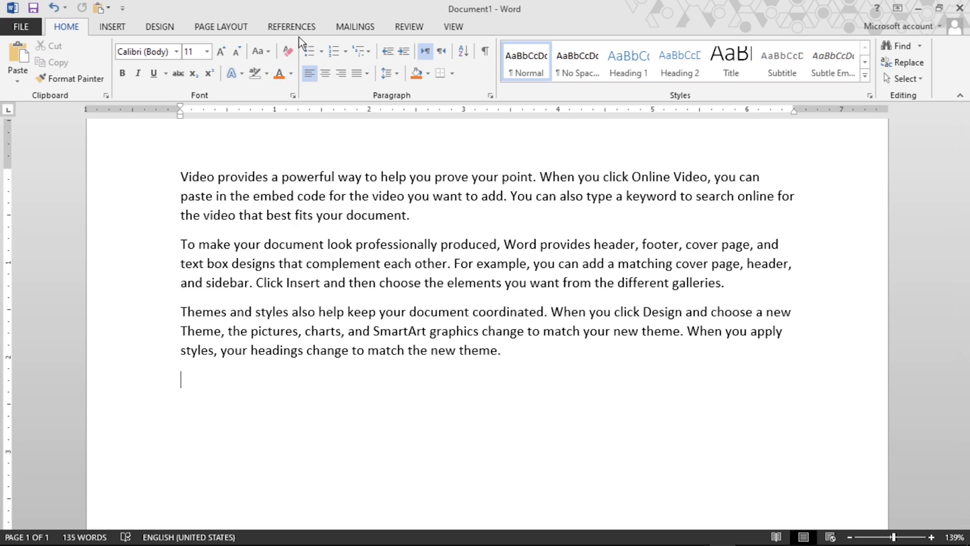
# - Search the Navigation pane for 'to' and step through its first four matches
pyautogui.click(896, 45)
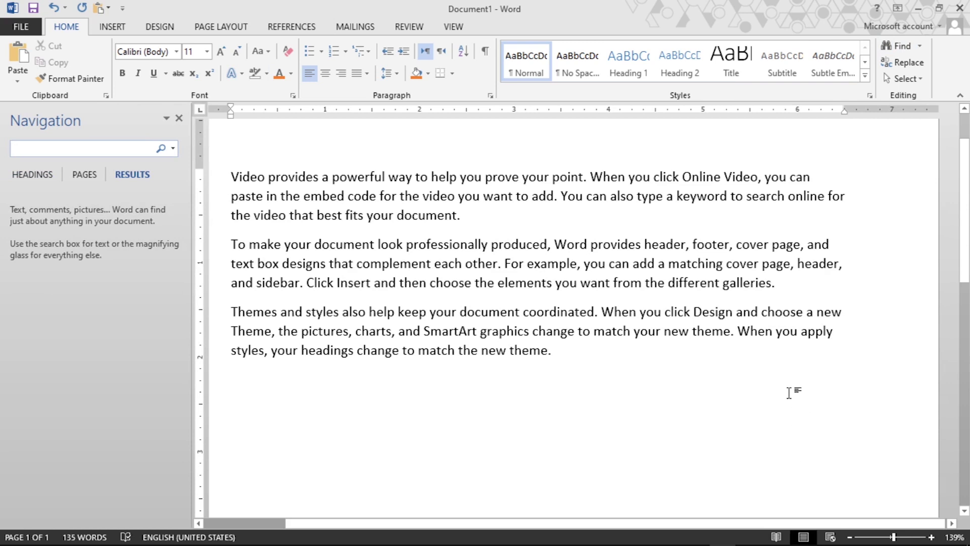
pyautogui.write('way')
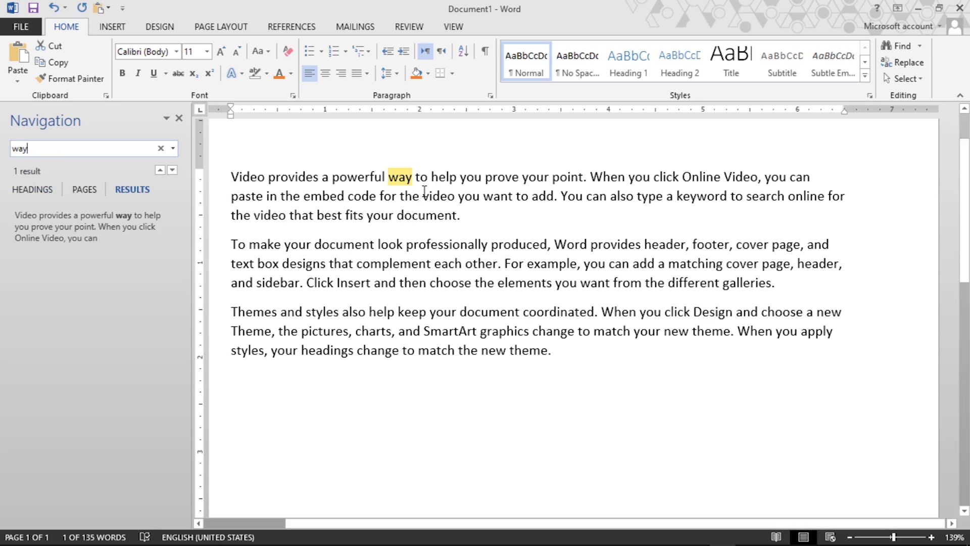
pyautogui.moveTo(79, 148); pyautogui.dragTo(2, 148)
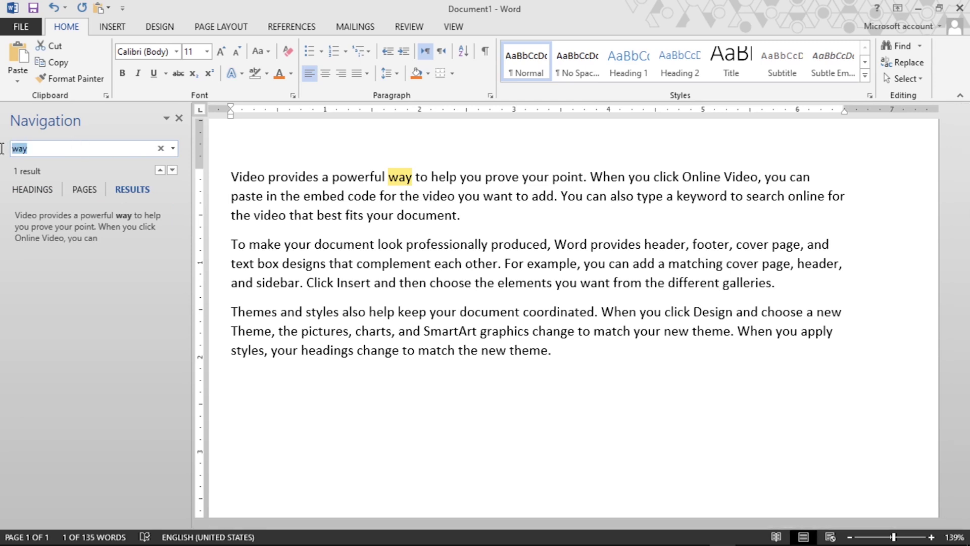
pyautogui.write('to')
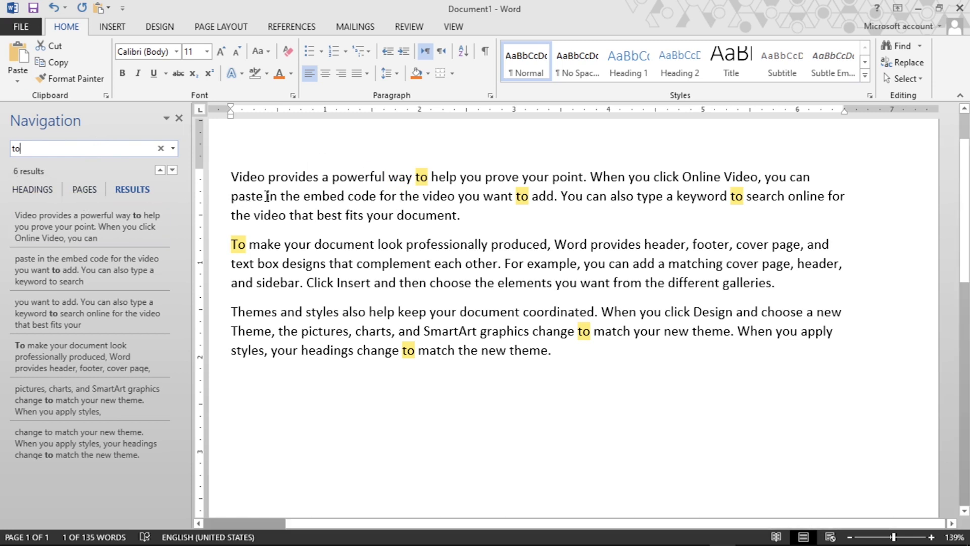
pyautogui.click(173, 170)
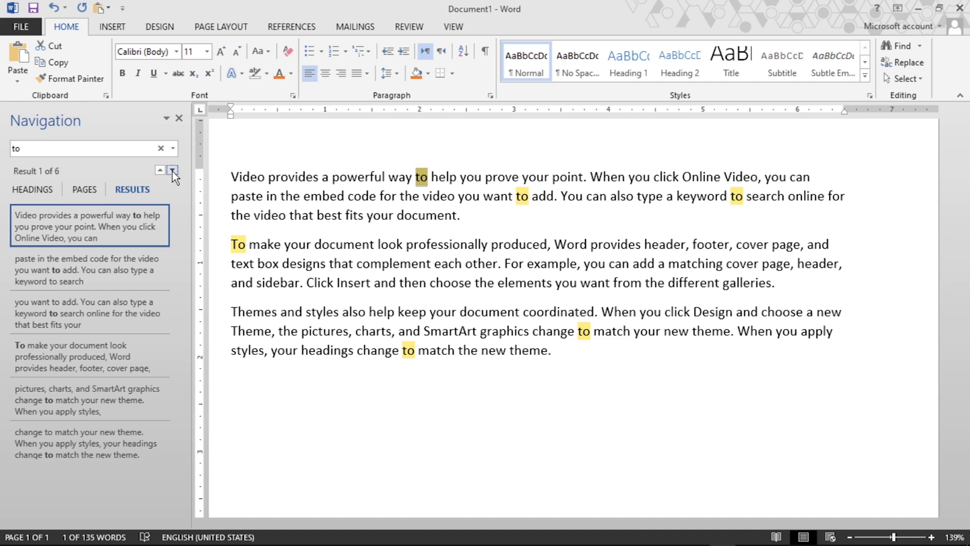
pyautogui.click(172, 171)
pyautogui.click(172, 171)
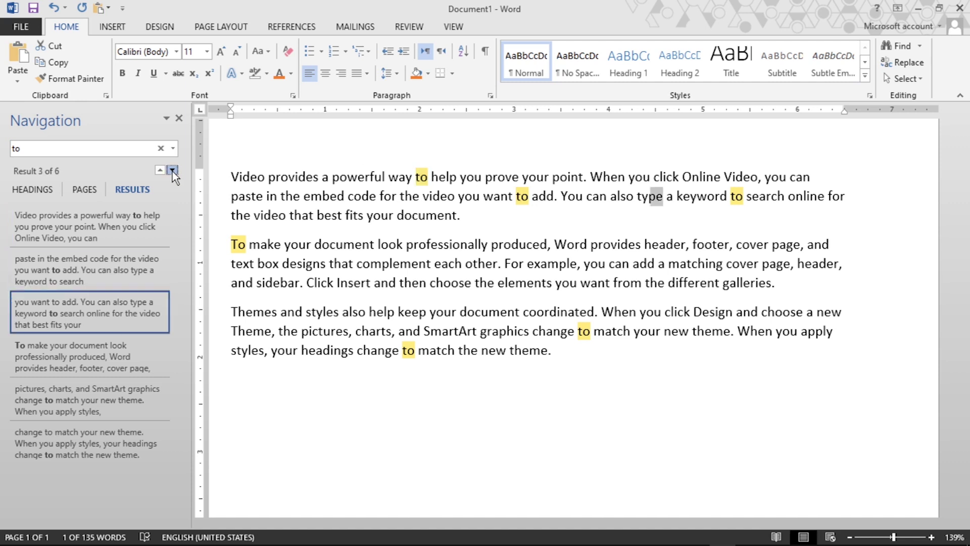
pyautogui.click(172, 170)
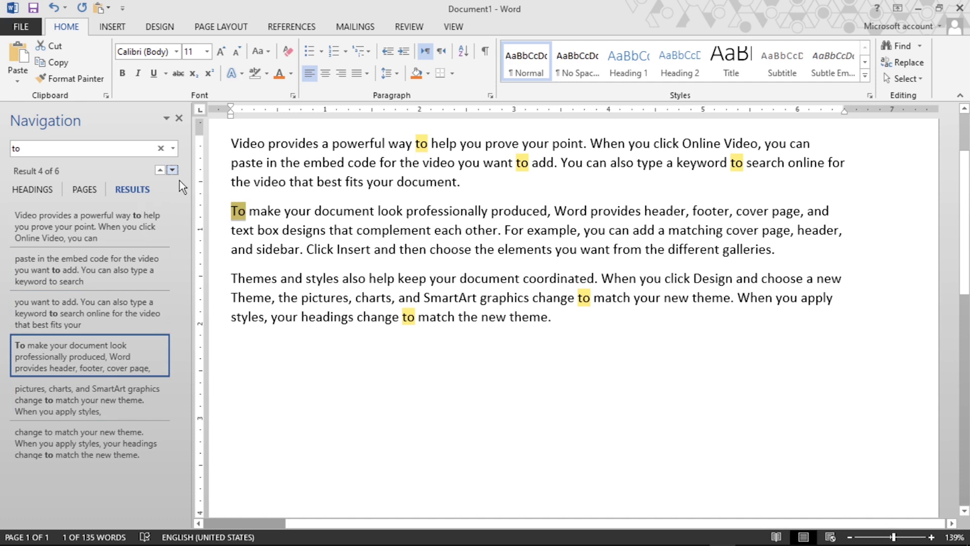
# - Change the search term to 'video' and step through all four matches
pyautogui.click(110, 150)
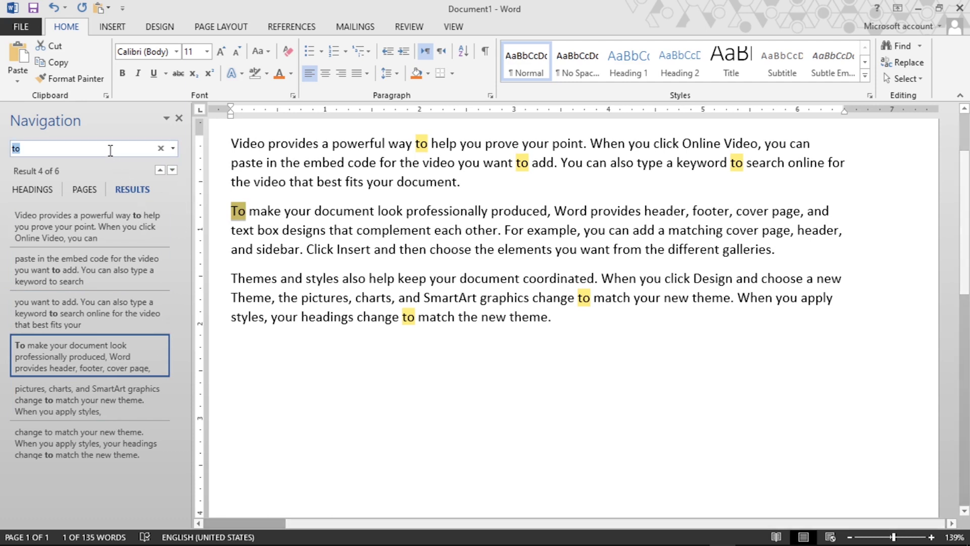
pyautogui.doubleClick(110, 150)
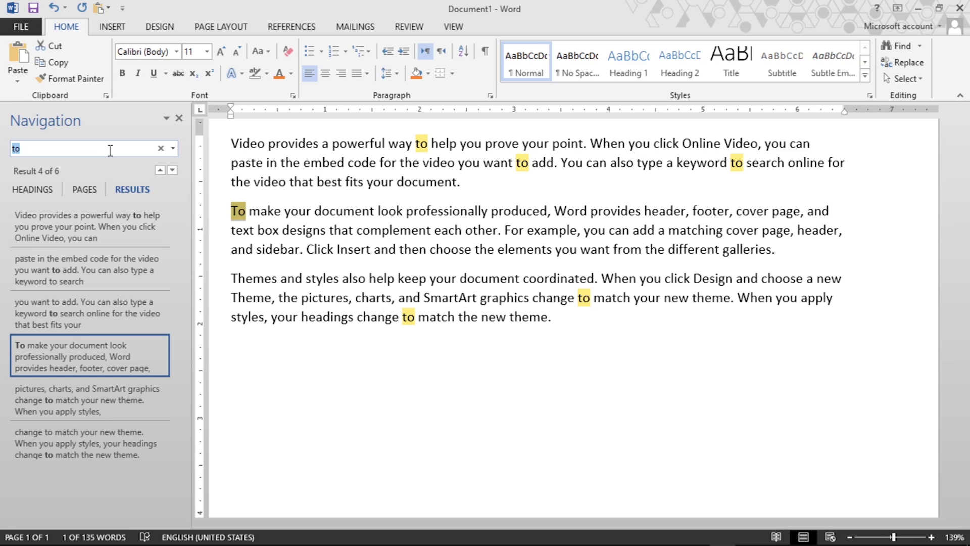
pyautogui.write('vide')
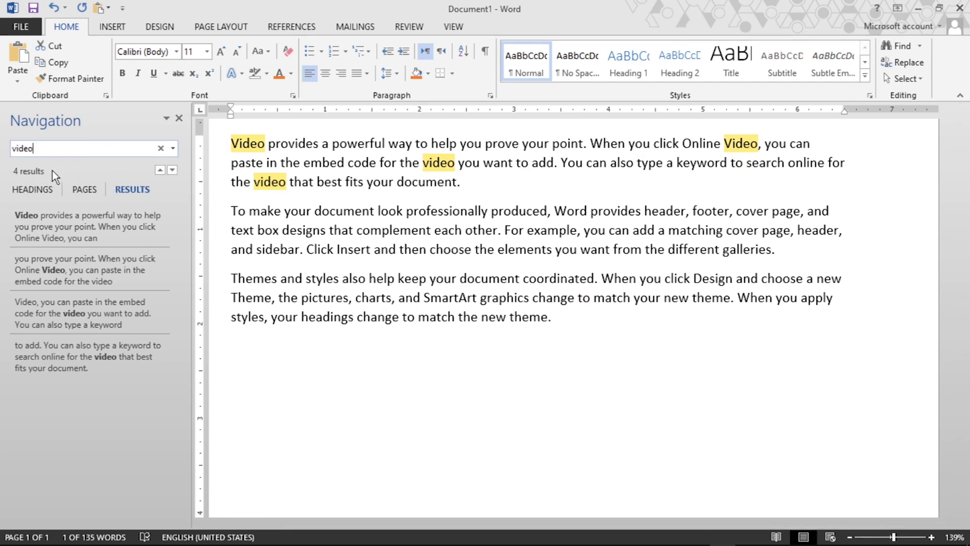
pyautogui.click(173, 170)
pyautogui.click(173, 171)
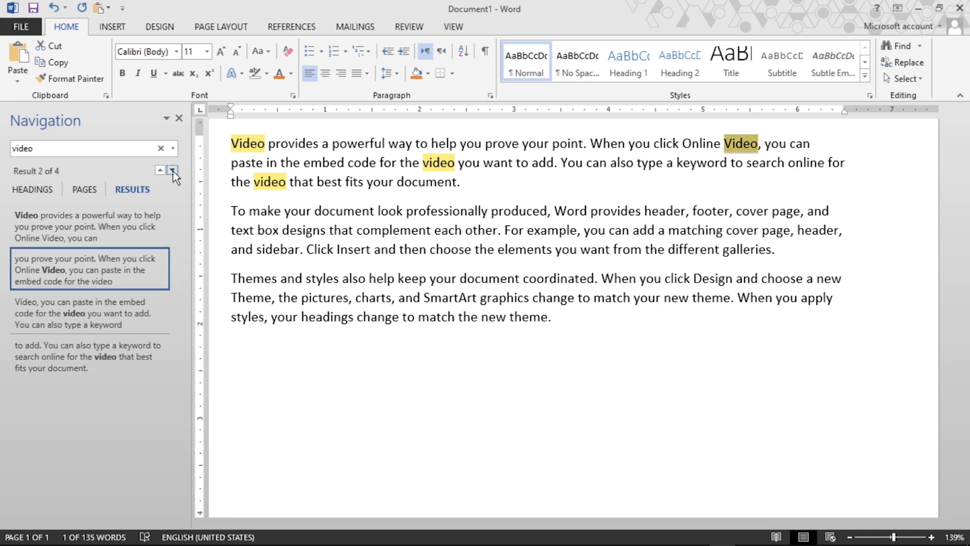
pyautogui.click(173, 171)
pyautogui.click(173, 171)
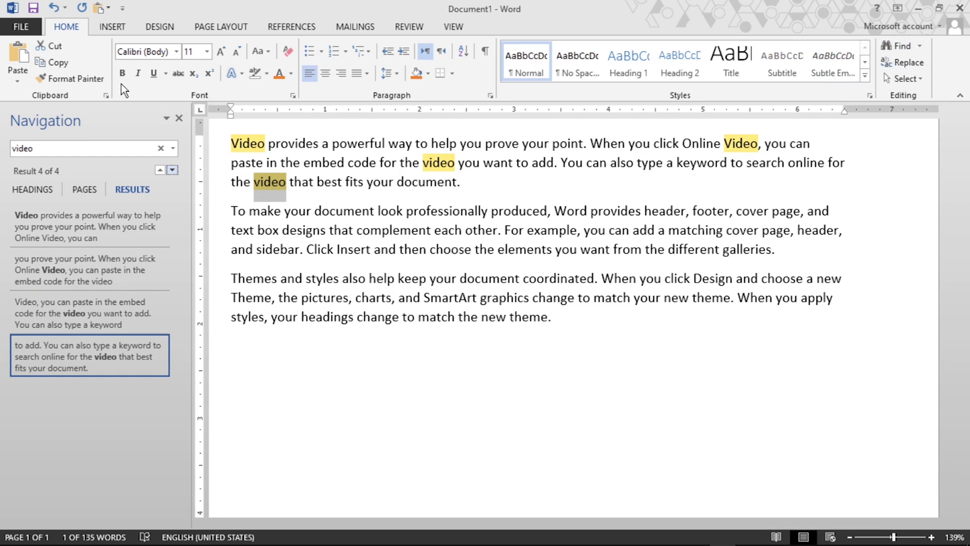
# - In Find and Replace, set Find what to 'video' and Replace with to 'Audio'
pyautogui.click(183, 117)
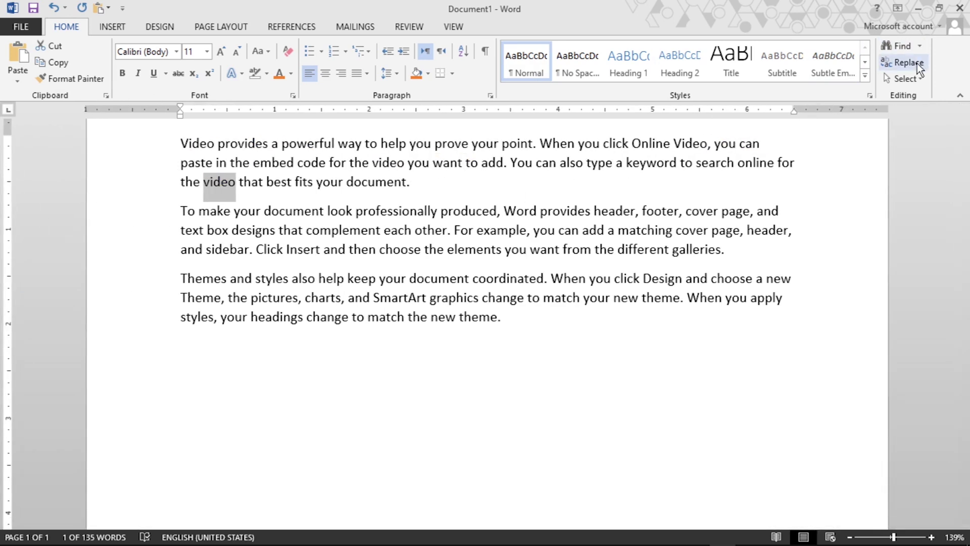
pyautogui.click(900, 70)
pyautogui.moveTo(186, 22)
pyautogui.mouseDown()
pyautogui.moveTo(673, 81)
pyautogui.moveTo(642, 38)
pyautogui.mouseUp()
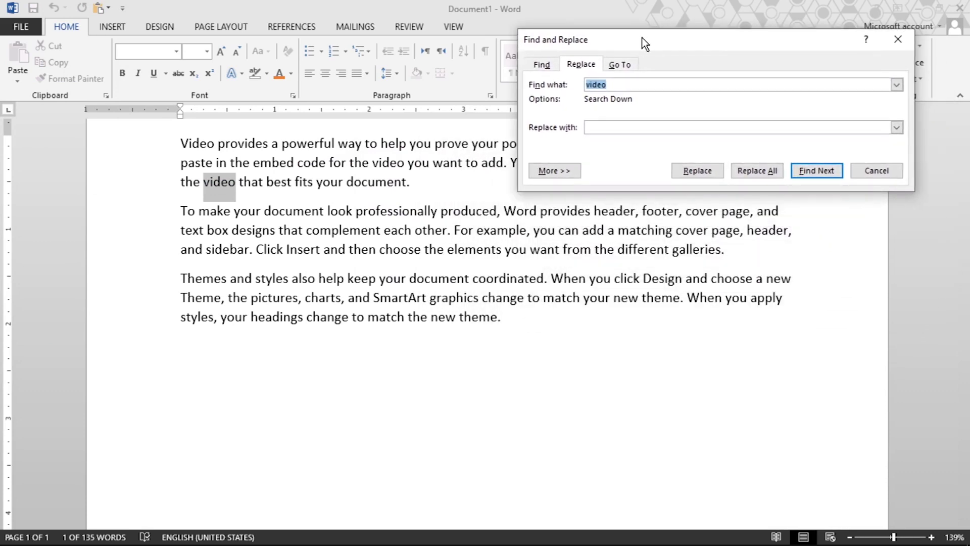
pyautogui.click(623, 84)
pyautogui.doubleClick(603, 84)
pyautogui.click(611, 127)
pyautogui.write('a')
pyautogui.write('Audio')
# - Replace two occurrences individually, then Replace All the rest and close the dialog
pyautogui.moveTo(485, 303)
pyautogui.click(378, 239)
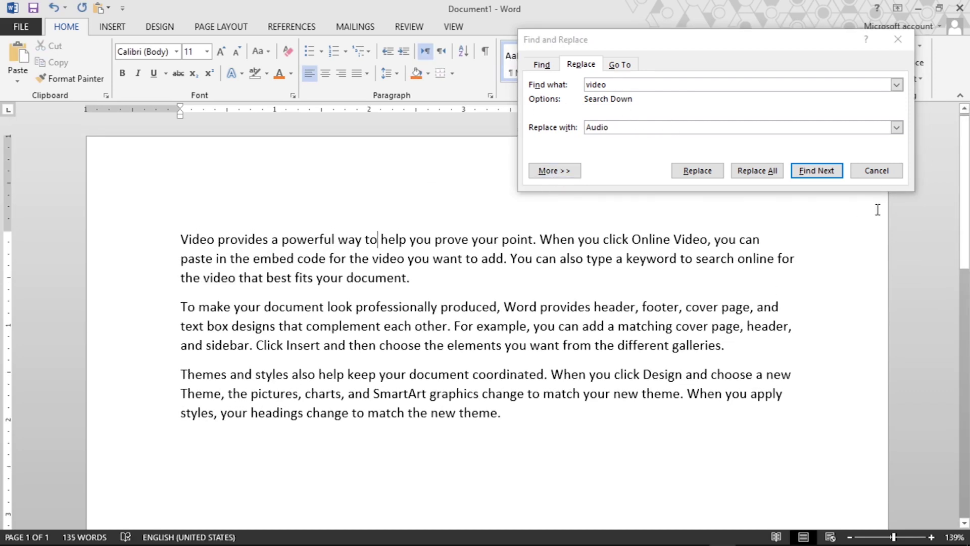
pyautogui.click(818, 171)
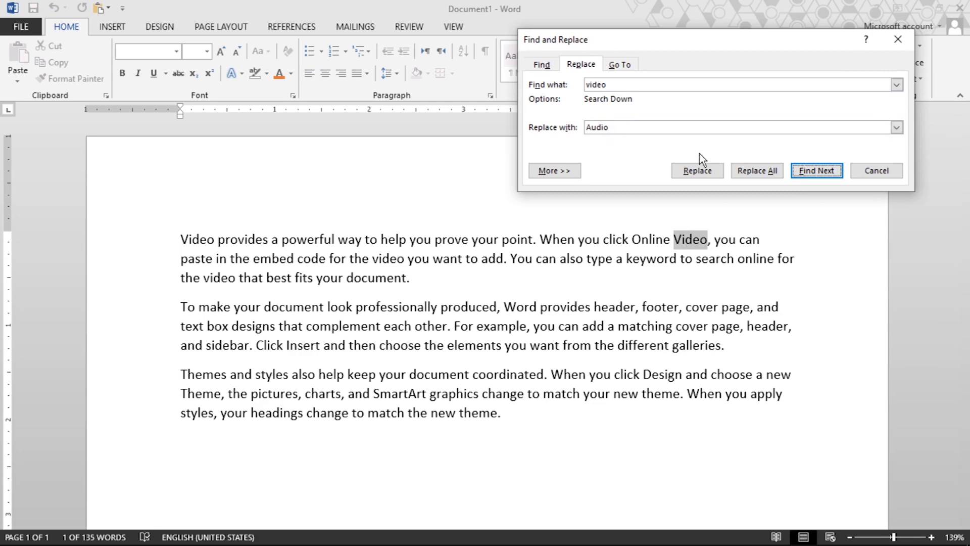
pyautogui.click(694, 171)
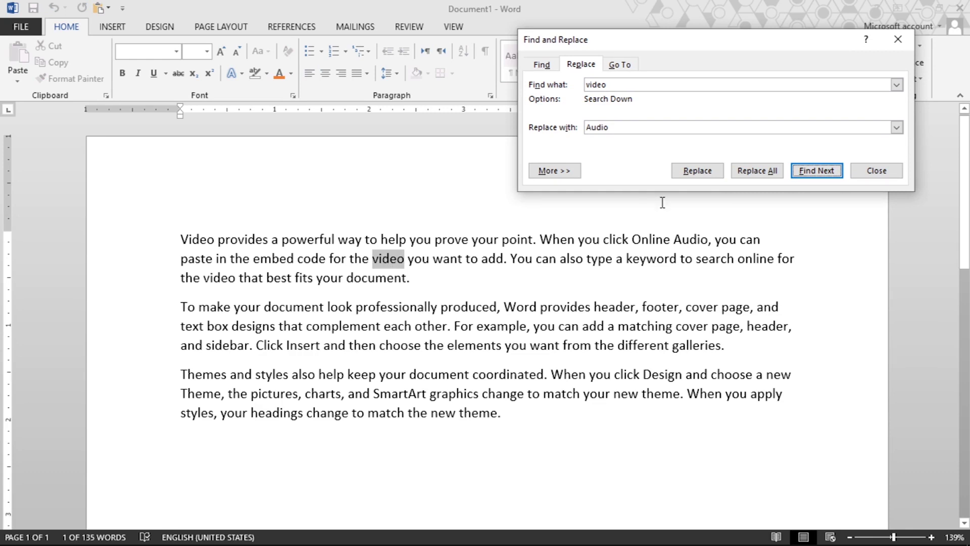
pyautogui.click(696, 170)
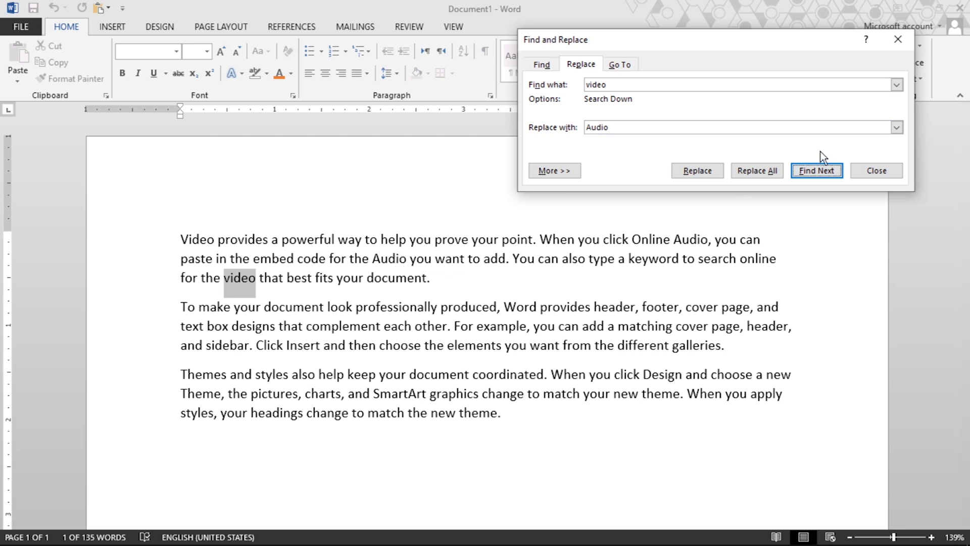
pyautogui.click(757, 171)
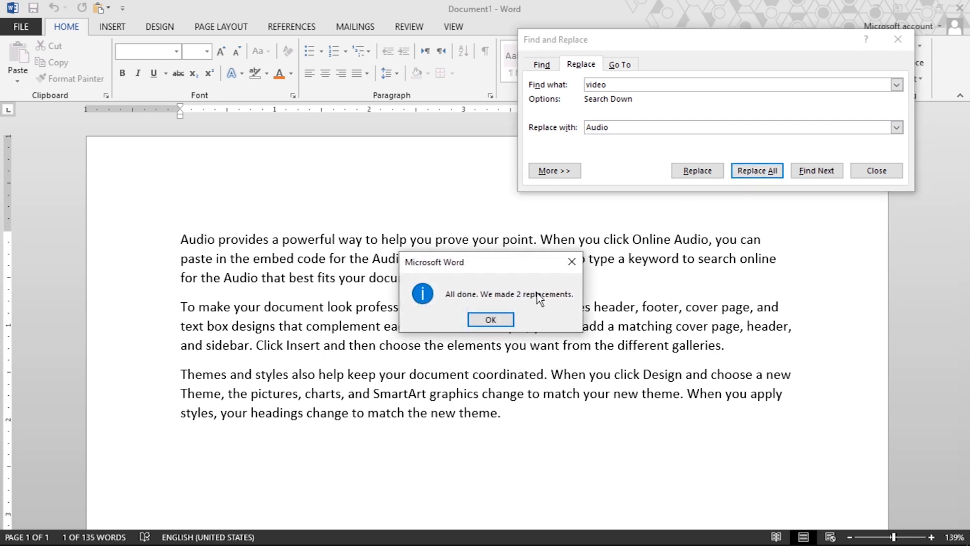
pyautogui.click(500, 322)
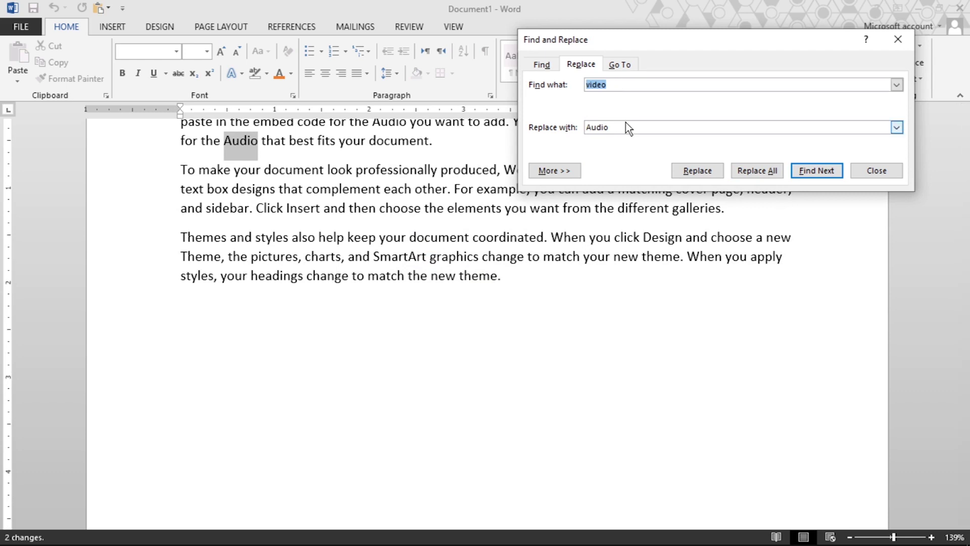
pyautogui.click(859, 172)
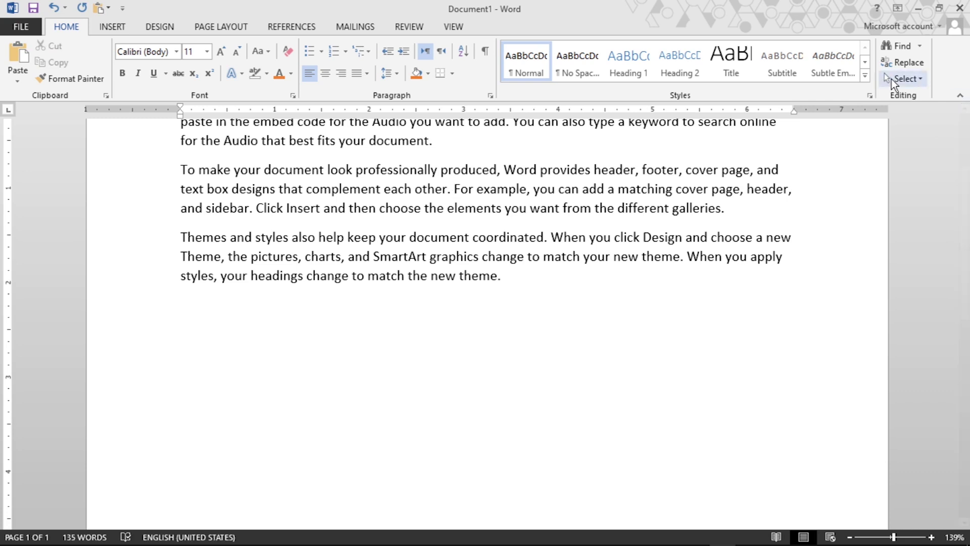
pyautogui.click(907, 78)
pyautogui.click(831, 98)
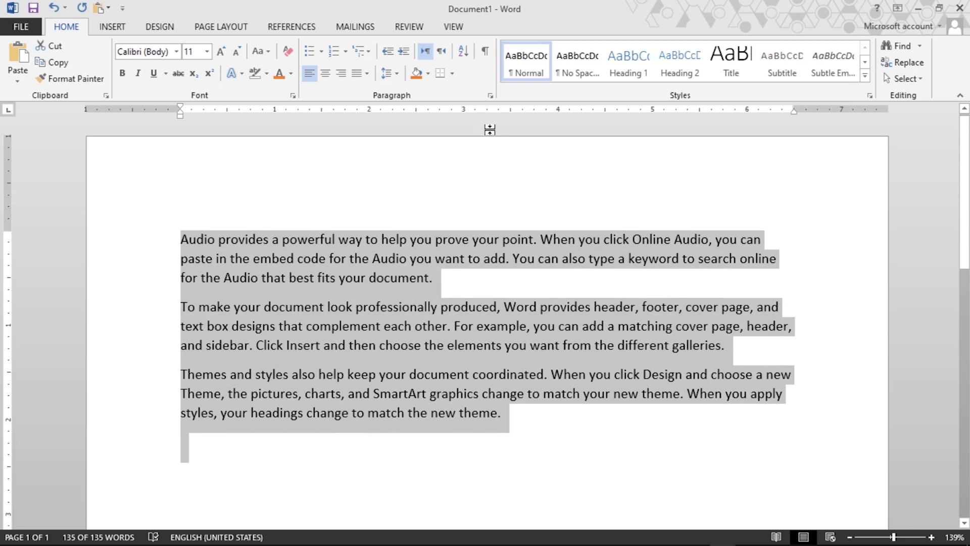
pyautogui.click(911, 77)
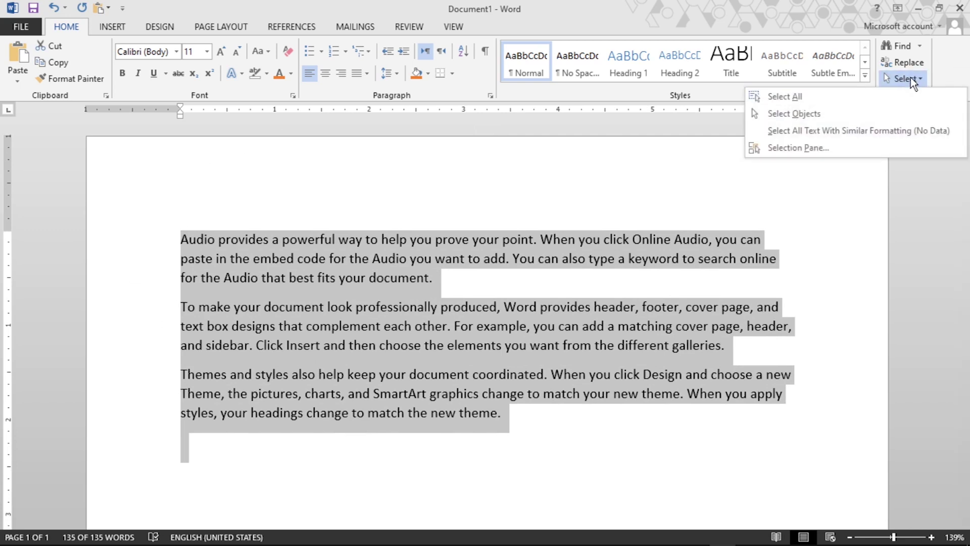
pyautogui.click(549, 244)
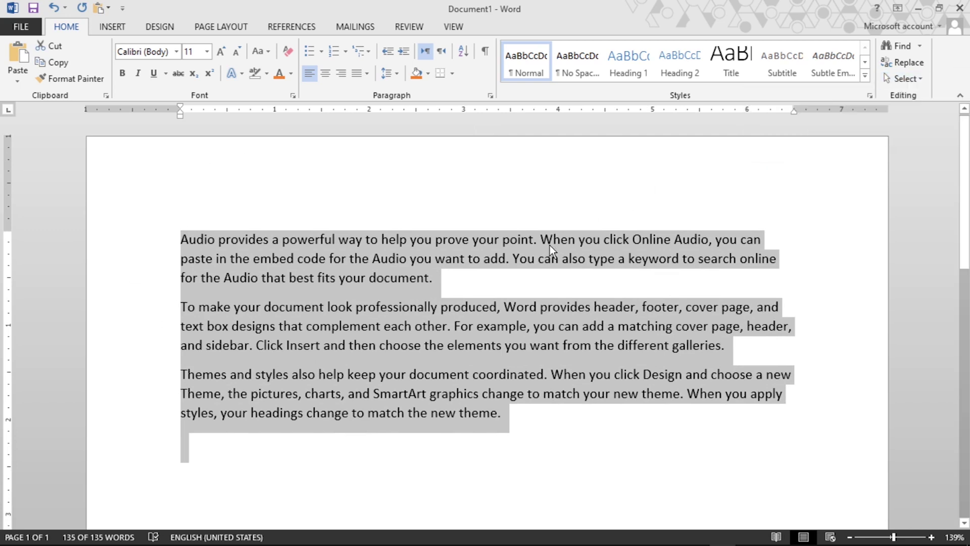
pyautogui.click(702, 162)
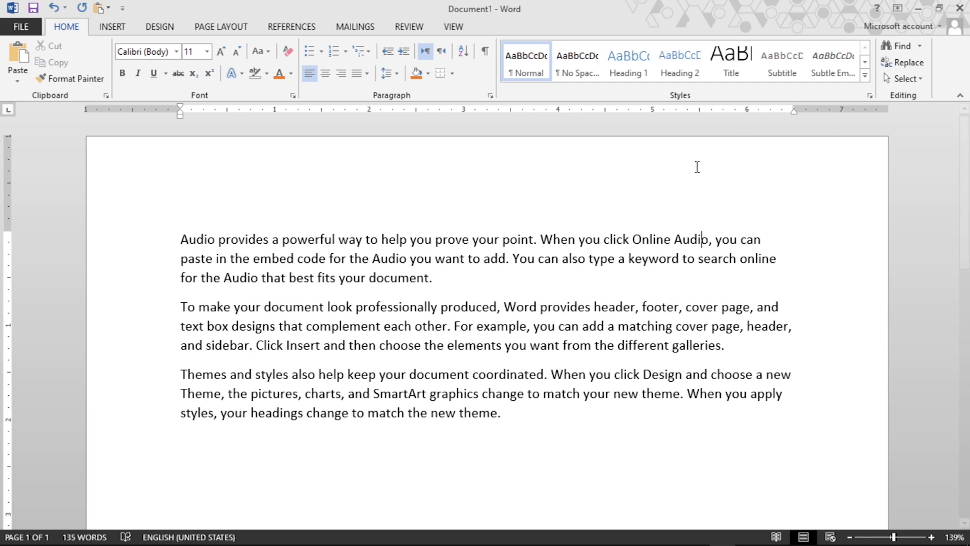
pyautogui.scroll(-3, 674, 223)
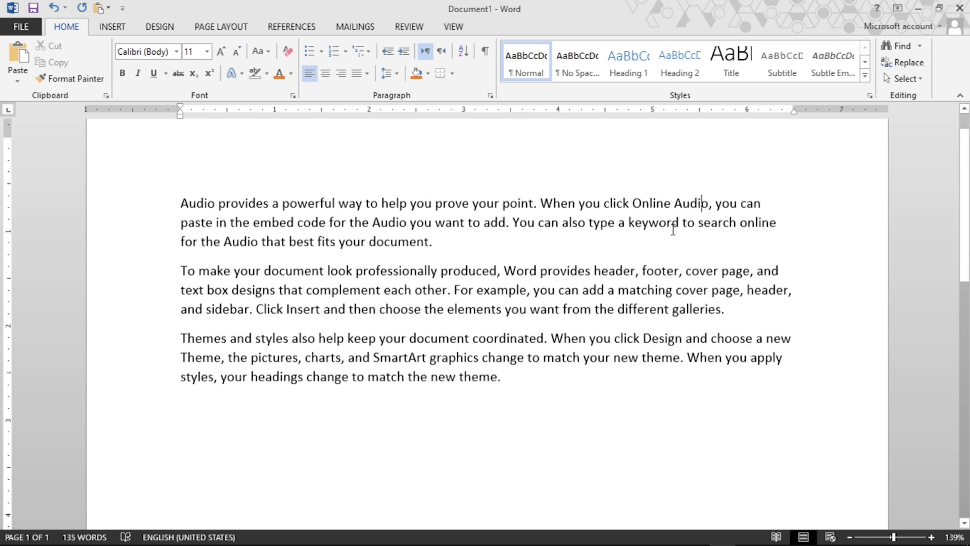
pyautogui.click(915, 78)
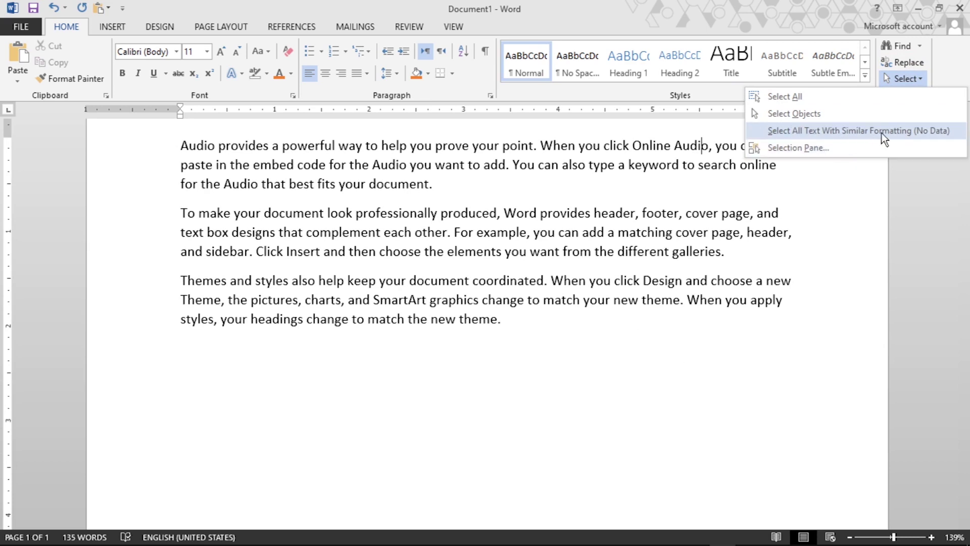
pyautogui.click(537, 278)
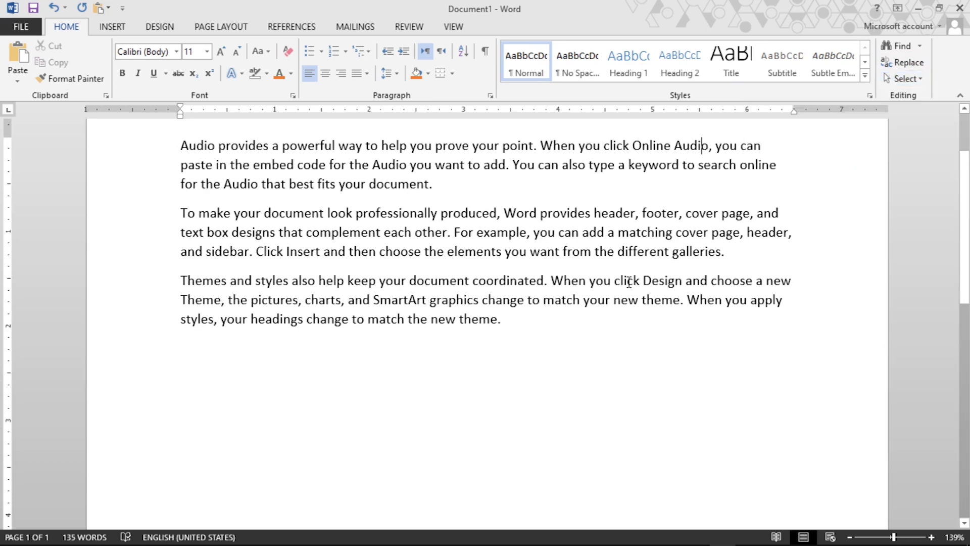
pyautogui.scroll(2, 538, 360)
pyautogui.moveTo(538, 422); pyautogui.dragTo(178, 202)
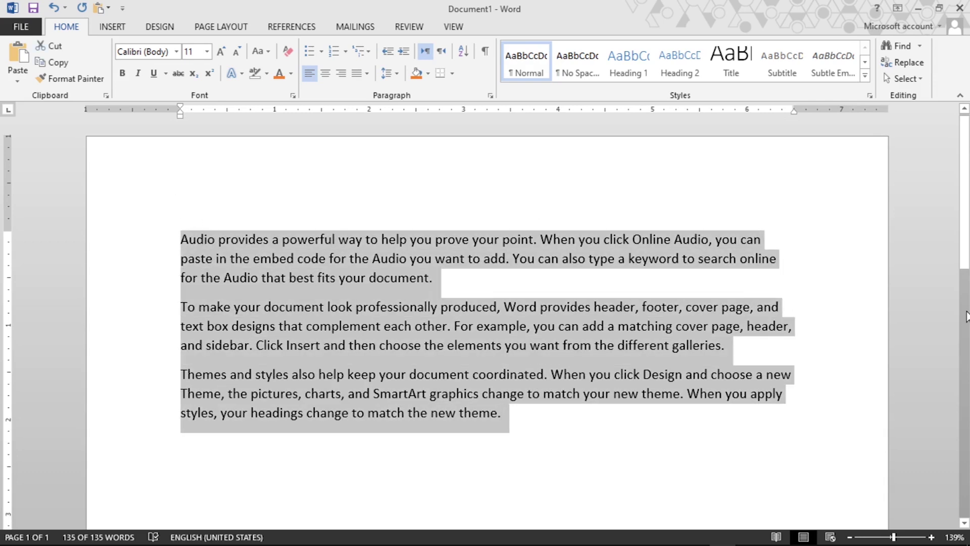
# - Delete the sample paragraphs and type the first five names, one per line
pyautogui.press('Delete')
pyautogui.write('Ahmad')
pyautogui.press('Return')
pyautogui.write('Mahmood')
pyautogui.press('Return')
pyautogui.write('Khan')
pyautogui.press('Return')
pyautogui.write('Karim')
pyautogui.press('Return')
pyautogui.write('Jawe')
pyautogui.press('BackSpace')
pyautogui.write('ad')
# - Add the remaining three names on their own lines, correcting typos
pyautogui.press('Return')
pyautogui.write('Javed')
pyautogui.press('Return')
pyautogui.write('Nabb')
pyautogui.press('BackSpace')
pyautogui.write('i')
pyautogui.press('Return')
pyautogui.write('Rahid')
pyautogui.press('BackSpace')
pyautogui.press('BackSpace')
pyautogui.press('BackSpace')
pyautogui.write('sid')
pyautogui.press('BackSpace')
pyautogui.press('BackSpace')
pyautogui.write('hid')
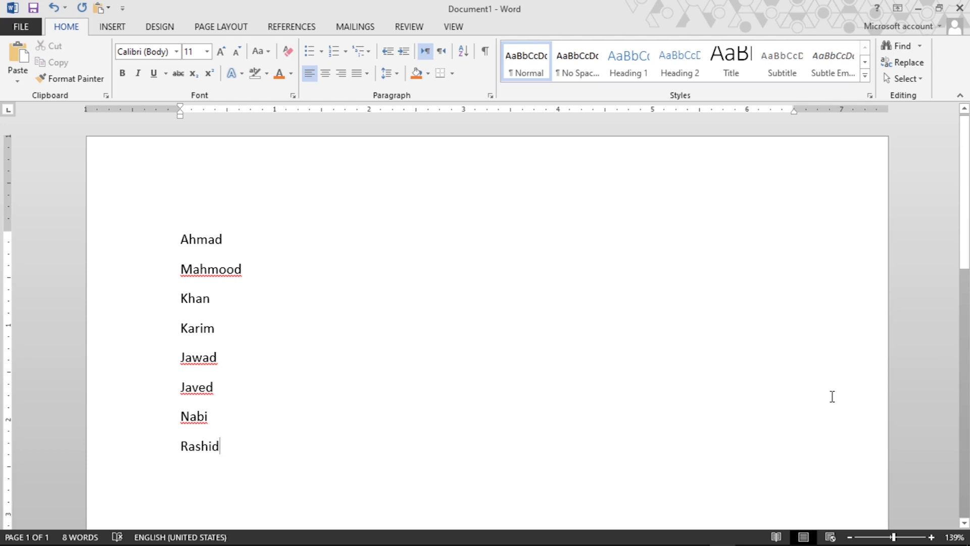
# - Bold the names Ahmad, Khan, Jawad and Nabi on lines 1, 3, 5 and 7 of the list
pyautogui.tripleClick(207, 241)
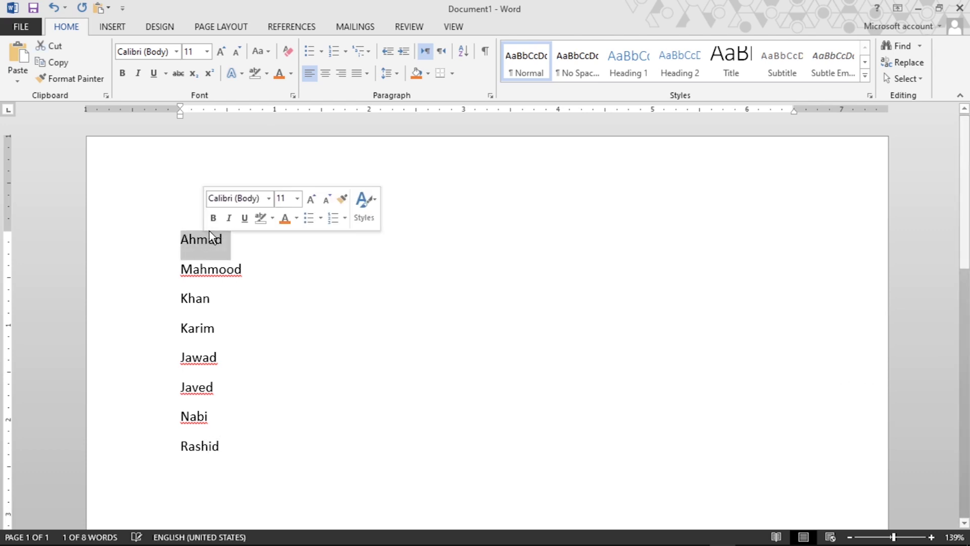
pyautogui.hotkey('ctrl', 'b')
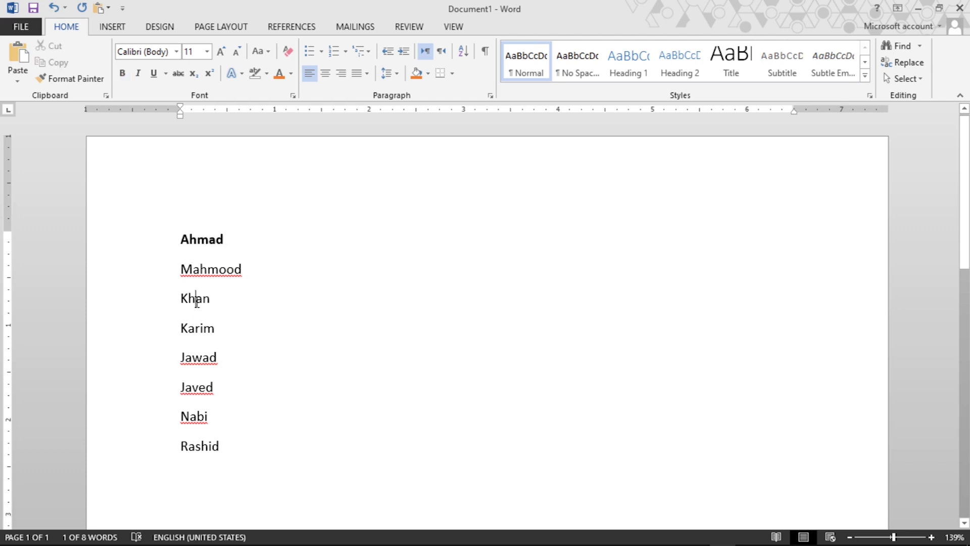
pyautogui.tripleClick(196, 302)
pyautogui.hotkey('ctrl', 'b')
pyautogui.tripleClick(202, 366)
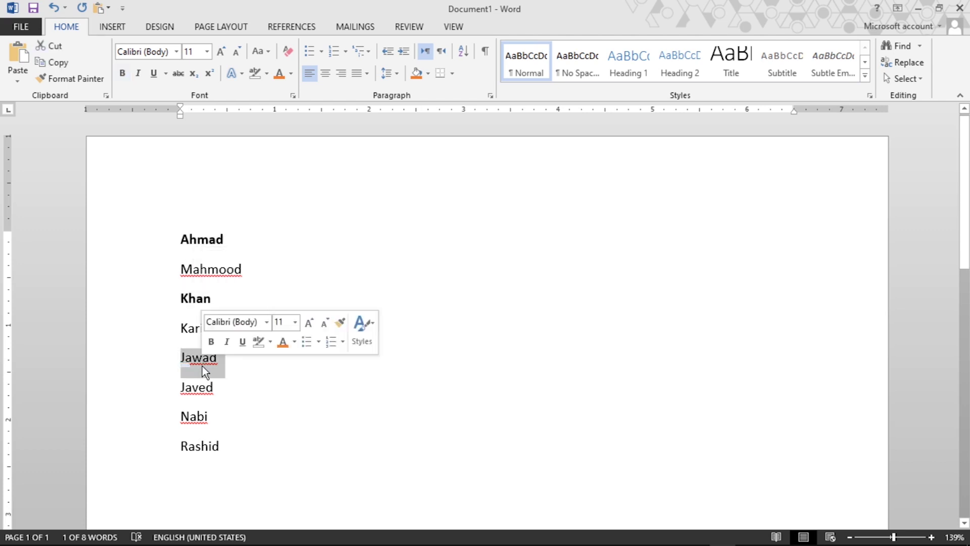
pyautogui.hotkey('ctrl', 'b')
pyautogui.click(196, 420)
pyautogui.tripleClick(195, 419)
pyautogui.hotkey('ctrl', 'b')
pyautogui.click(265, 268)
pyautogui.tripleClick(216, 240)
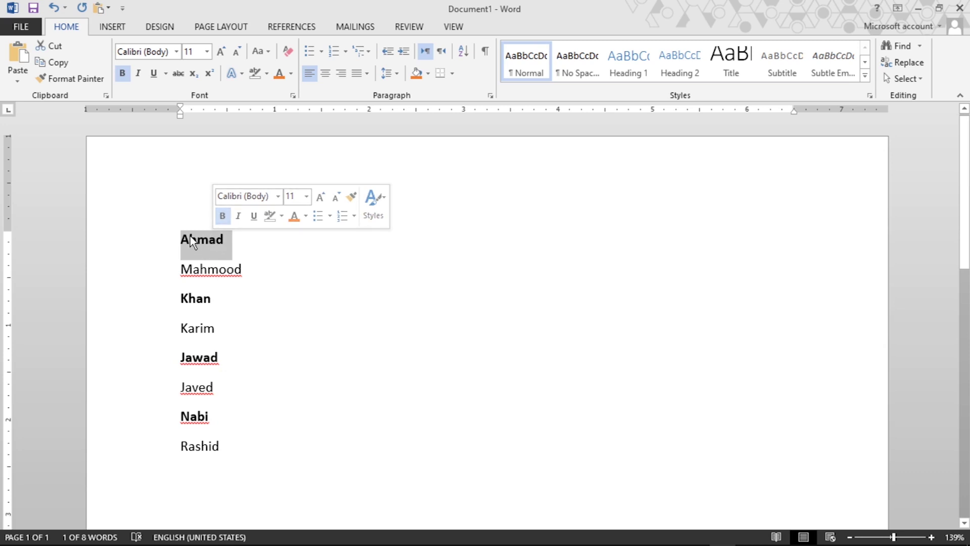
pyautogui.click(920, 78)
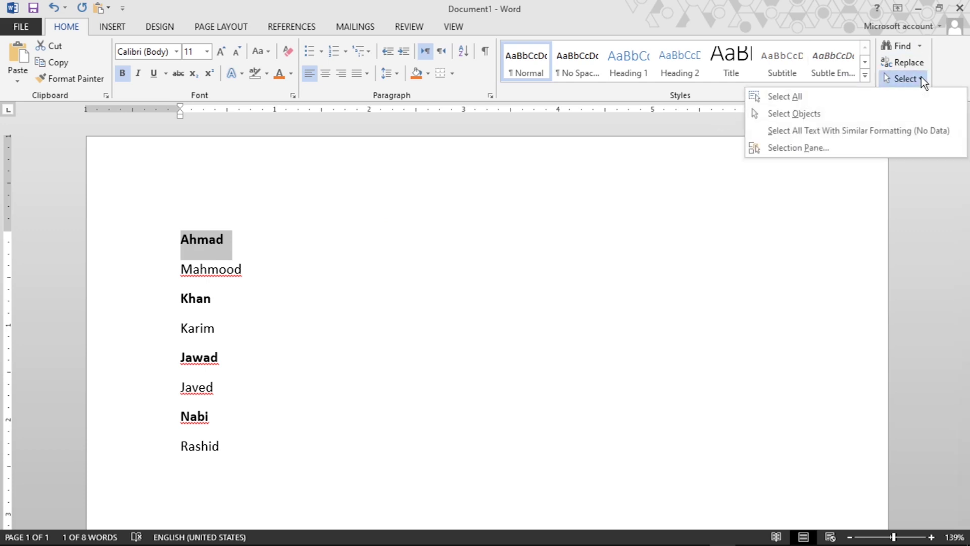
pyautogui.click(833, 132)
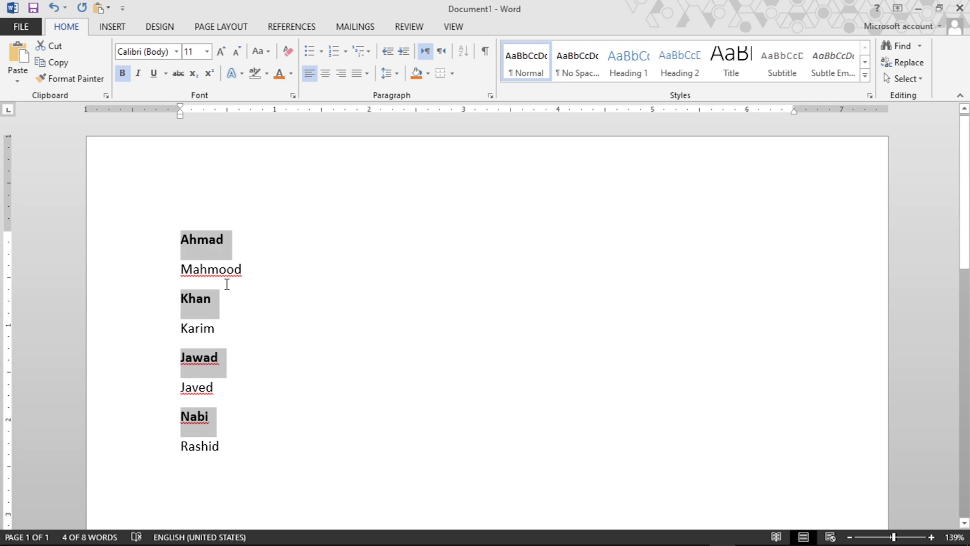
pyautogui.doubleClick(217, 271)
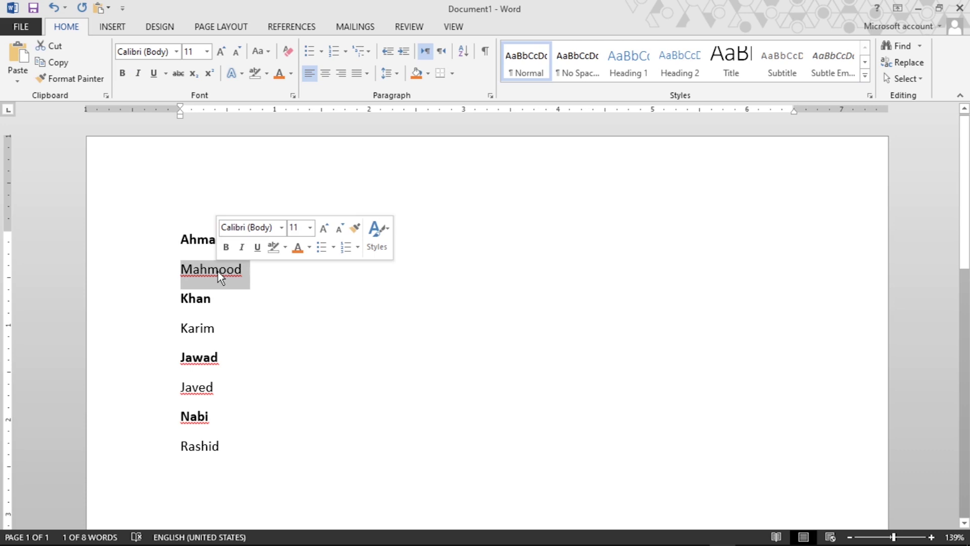
pyautogui.click(910, 78)
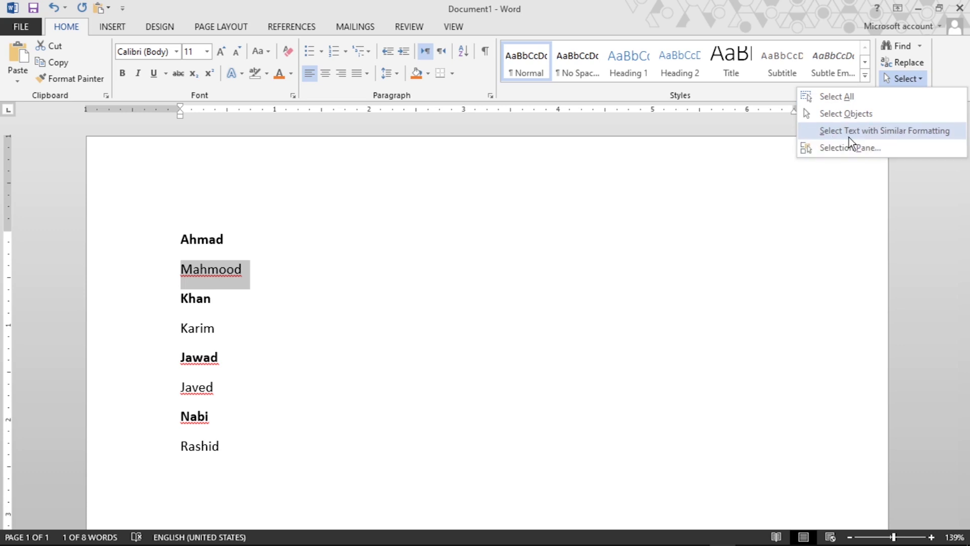
pyautogui.click(879, 131)
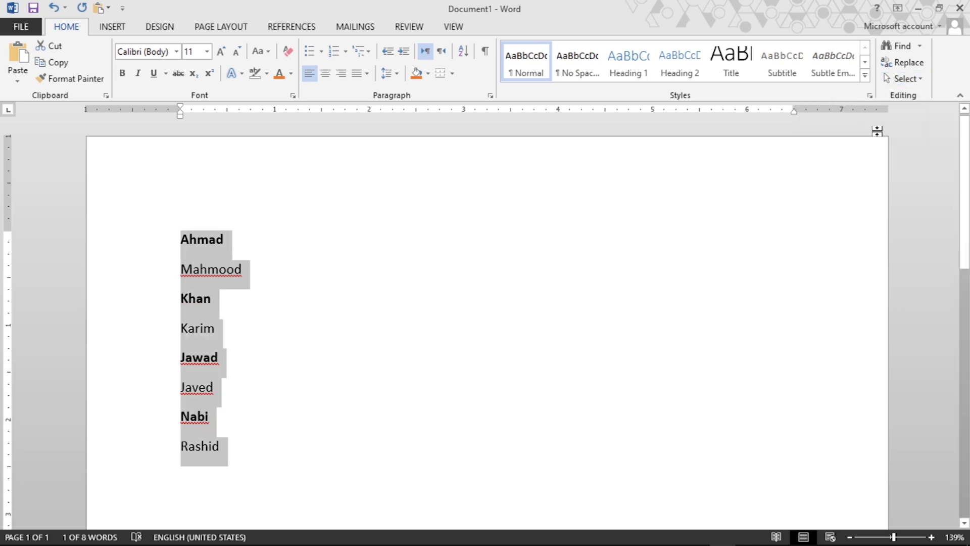
pyautogui.click(200, 269)
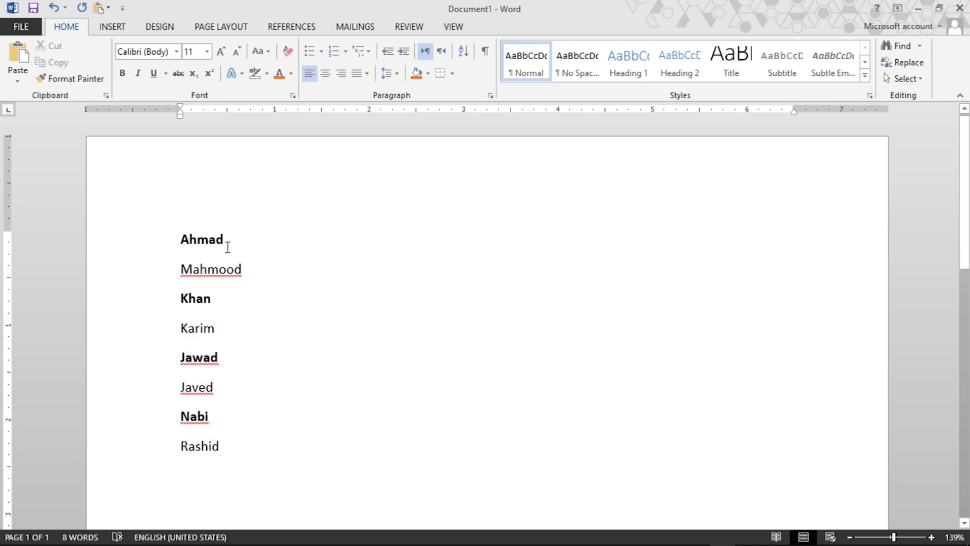
# - Compare selecting the bold name Ahmad and the plain second name by dragging across each
pyautogui.moveTo(226, 240); pyautogui.dragTo(179, 238)
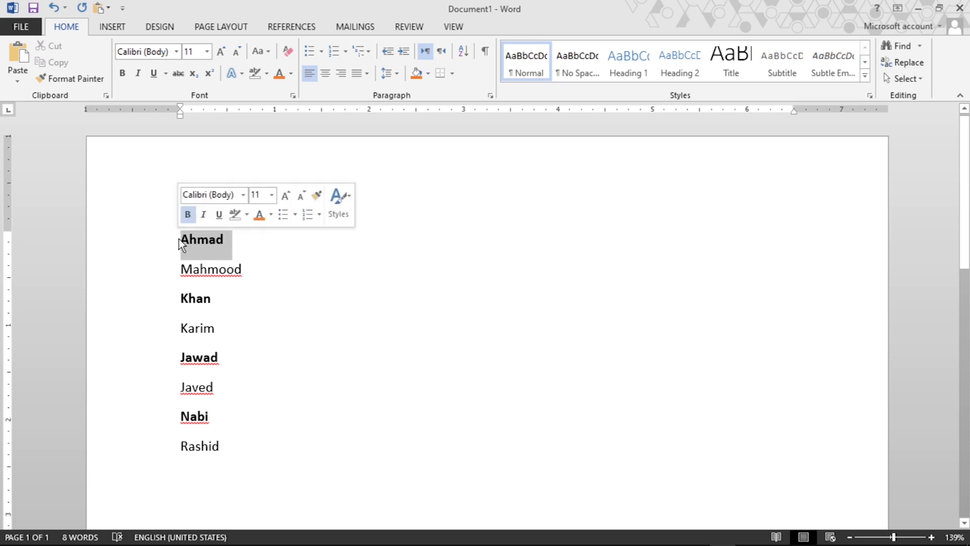
pyautogui.moveTo(245, 266); pyautogui.dragTo(178, 278)
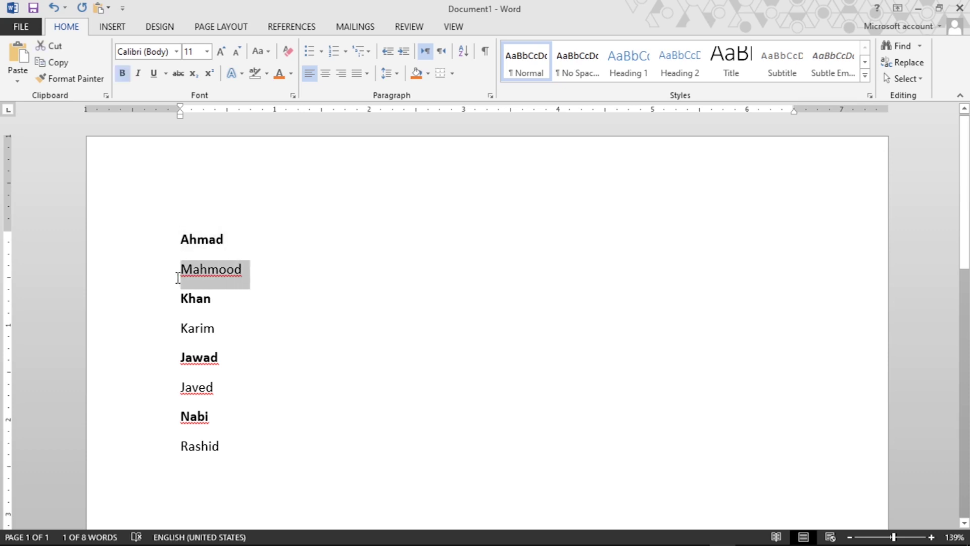
pyautogui.click(220, 274)
pyautogui.click(201, 240)
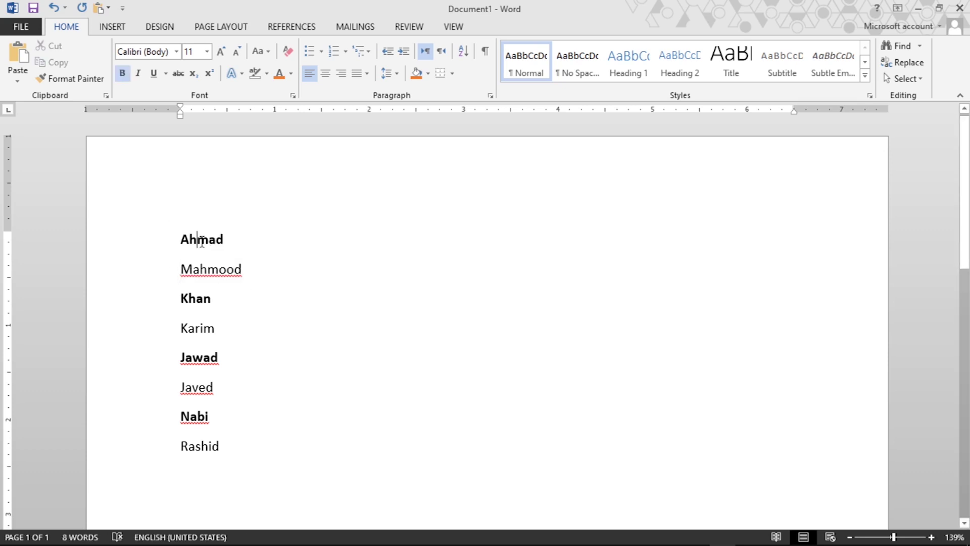
pyautogui.moveTo(252, 271); pyautogui.dragTo(167, 271)
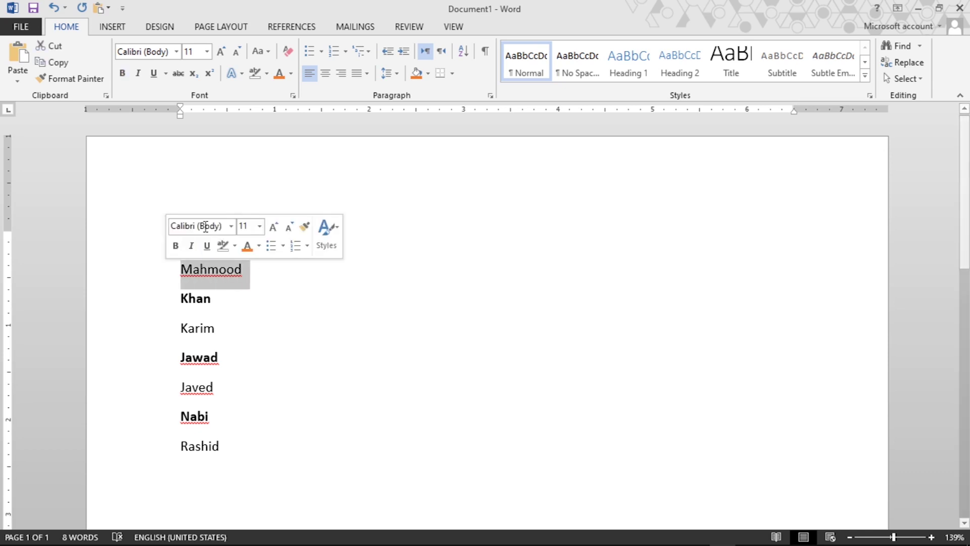
pyautogui.click(208, 271)
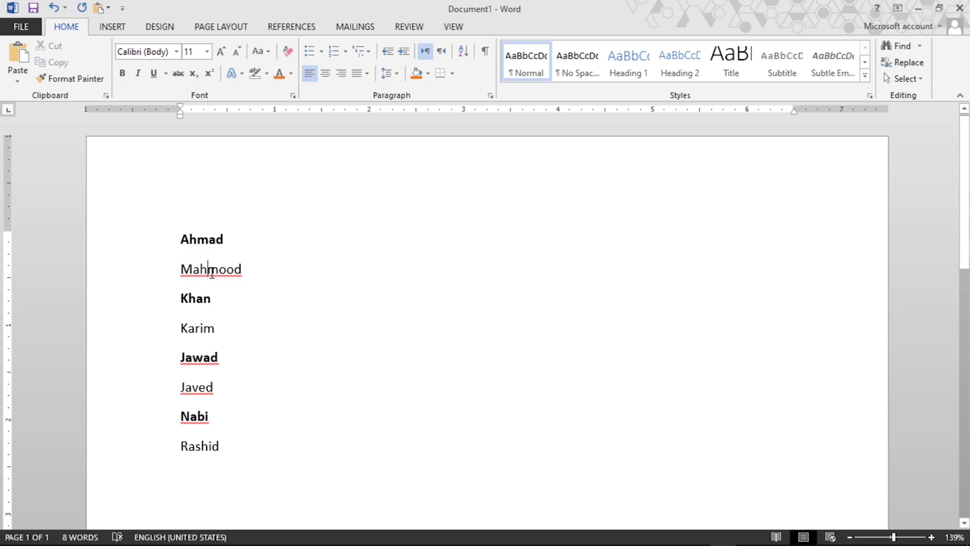
pyautogui.click(197, 237)
pyautogui.moveTo(225, 239); pyautogui.dragTo(172, 238)
pyautogui.moveTo(242, 269); pyautogui.dragTo(181, 269)
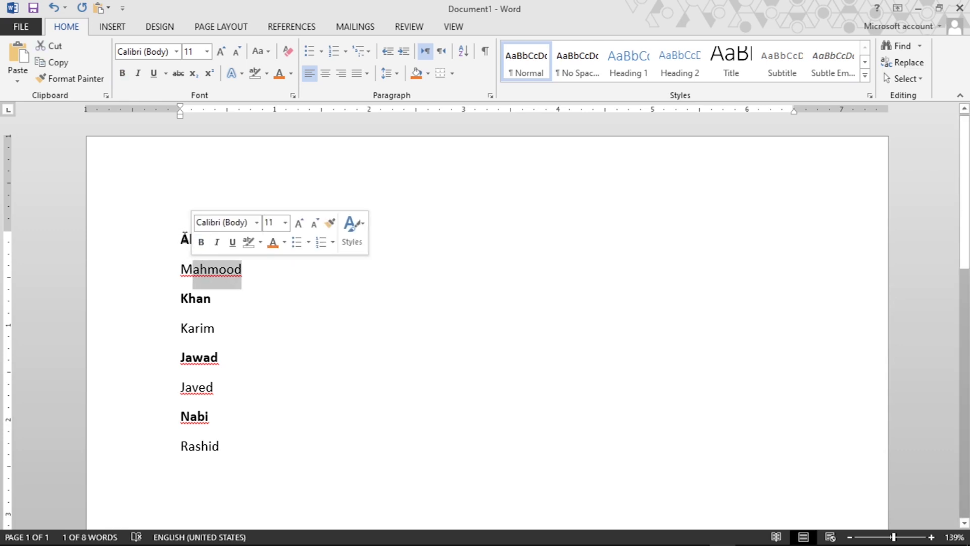
pyautogui.press('Up')
pyautogui.click(219, 270)
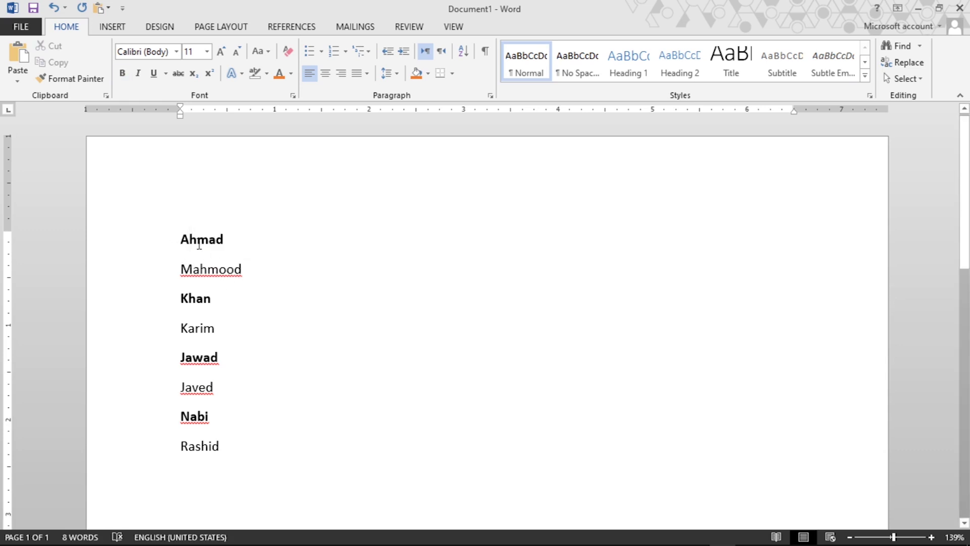
# - Select Ahmad, then use Select Text with Similar Formatting to pick up all bold names
pyautogui.doubleClick(197, 237)
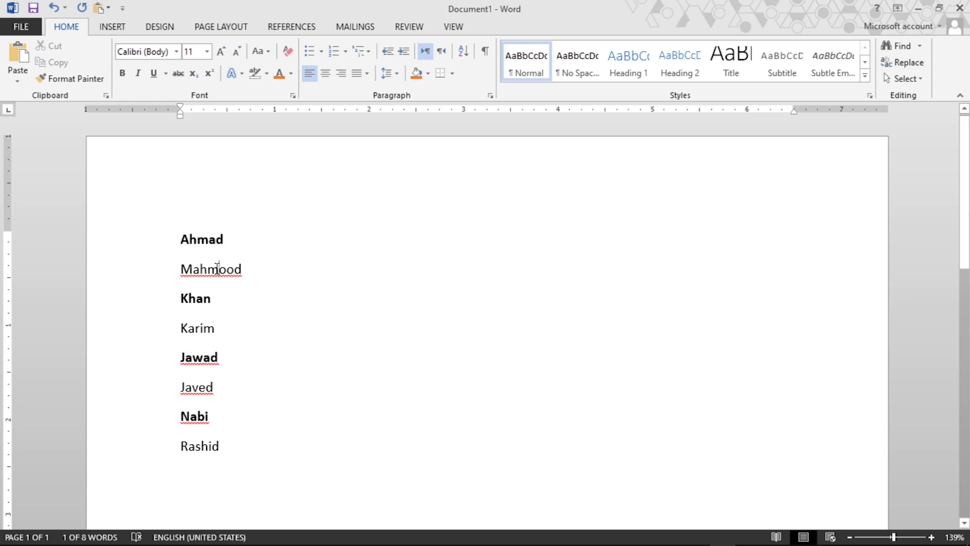
pyautogui.doubleClick(218, 270)
pyautogui.click(218, 271)
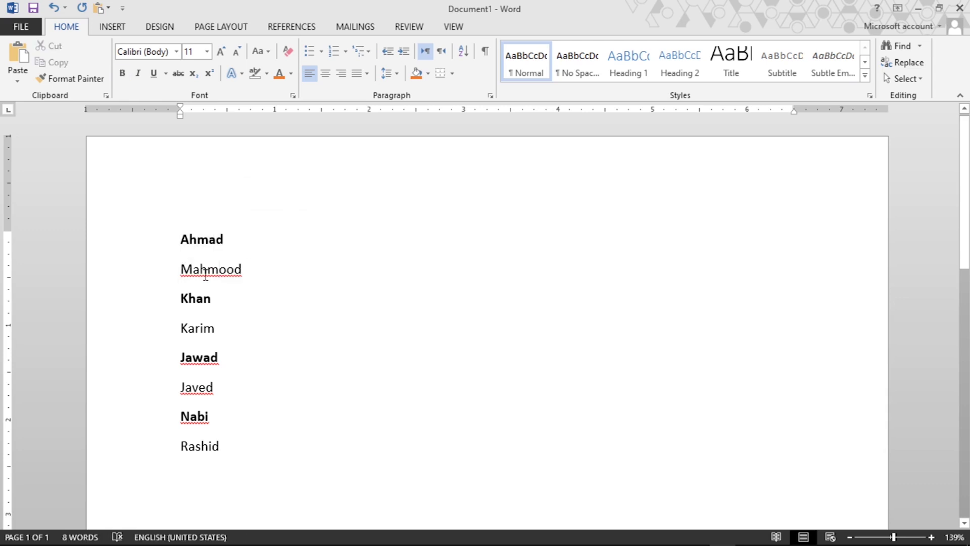
pyautogui.doubleClick(197, 241)
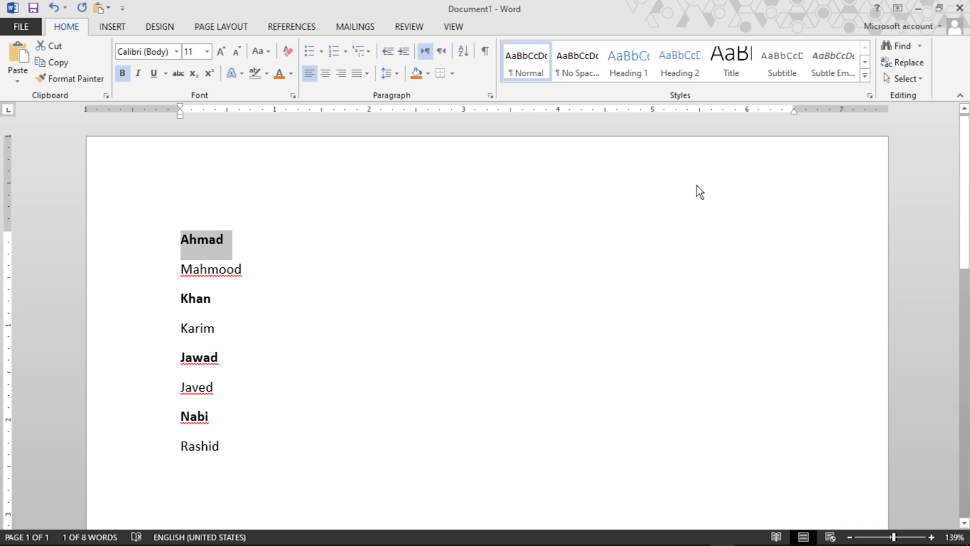
pyautogui.click(910, 133)
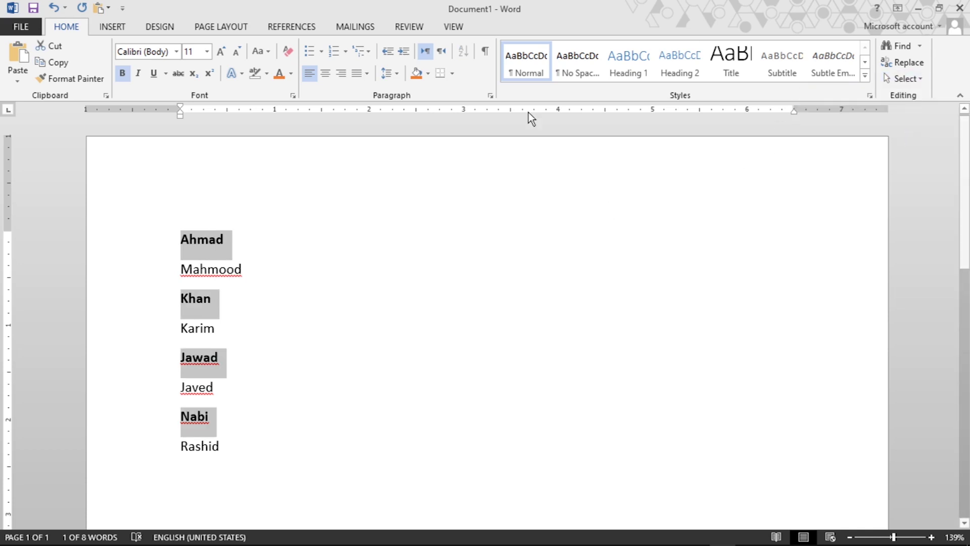